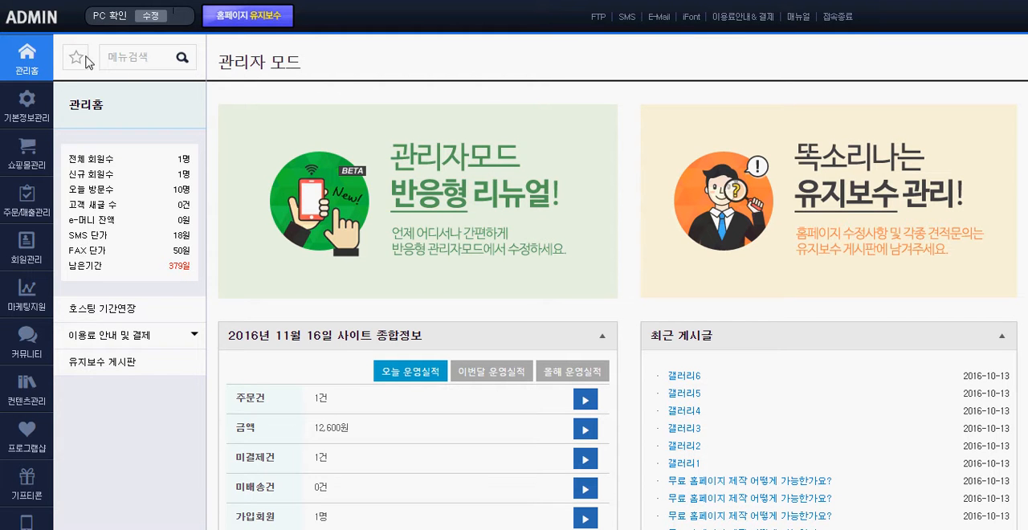
Open the product list in 상품등록관리 under 쇼핑몰관리 and bring up product 2629, 아이폰7 LJY 메탈 범퍼 케이스, for editing
{"action": "left_click", "coordinate": [35, 163]}
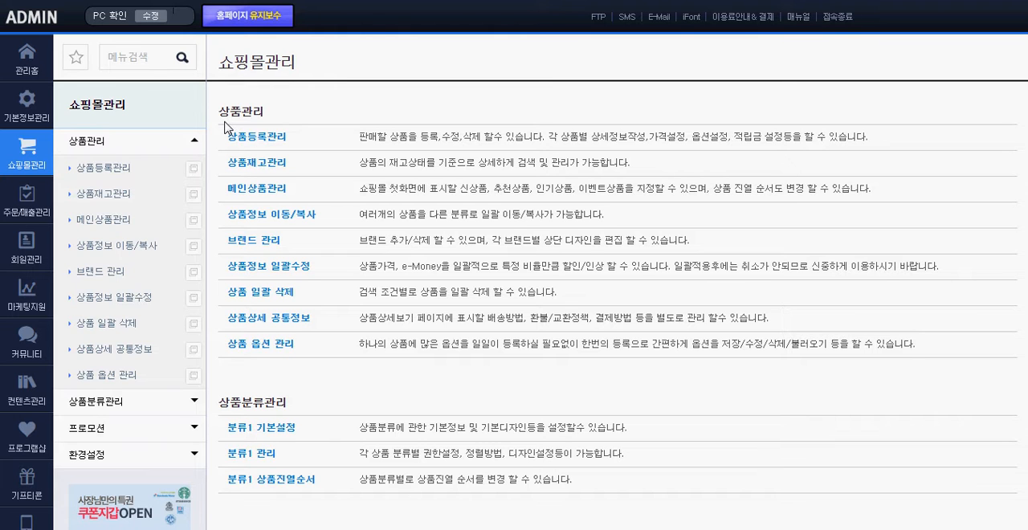
{"action": "left_click", "coordinate": [105, 170]}
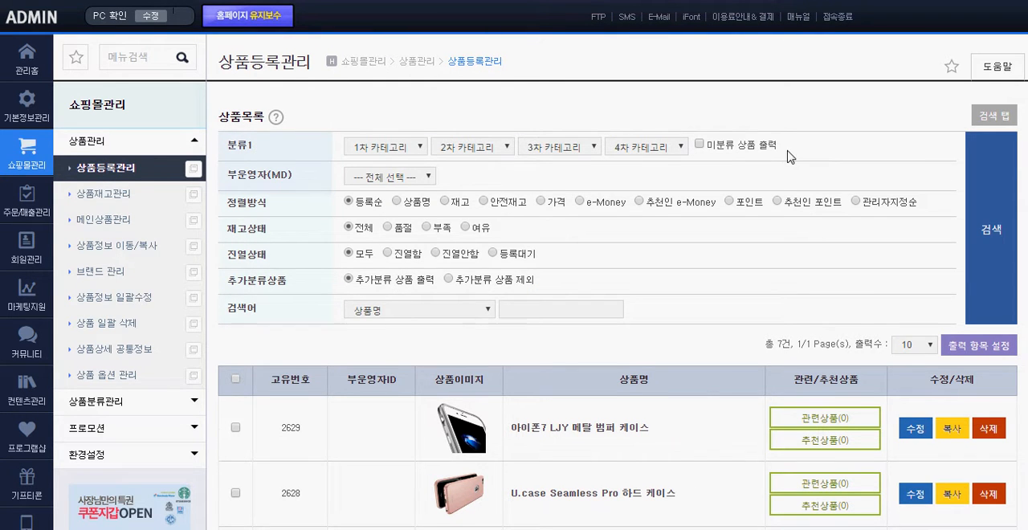
{"action": "scroll", "coordinate": [791, 156], "scroll_direction": "down", "scroll_amount": 3}
{"action": "scroll", "coordinate": [663, 149], "scroll_direction": "down", "scroll_amount": 5}
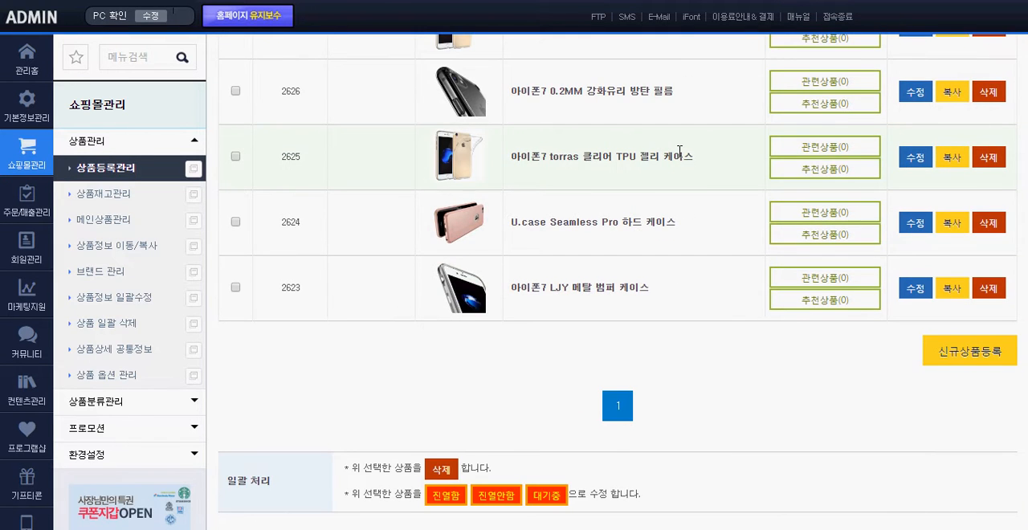
{"action": "scroll", "coordinate": [714, 245], "scroll_direction": "up", "scroll_amount": 8}
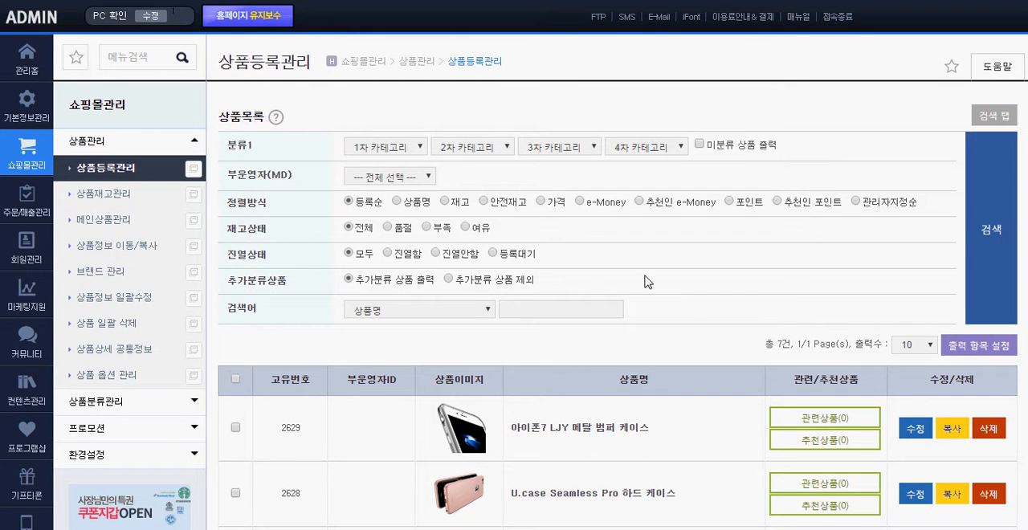
{"action": "scroll", "coordinate": [687, 273], "scroll_direction": "down", "scroll_amount": 2}
{"action": "scroll", "coordinate": [688, 273], "scroll_direction": "down", "scroll_amount": 2}
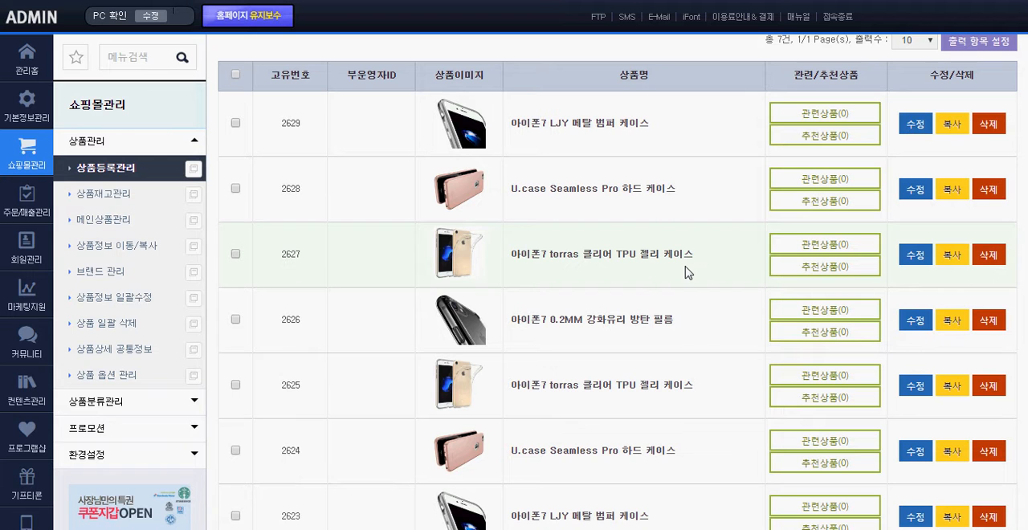
{"action": "scroll", "coordinate": [706, 210], "scroll_direction": "up", "scroll_amount": 1}
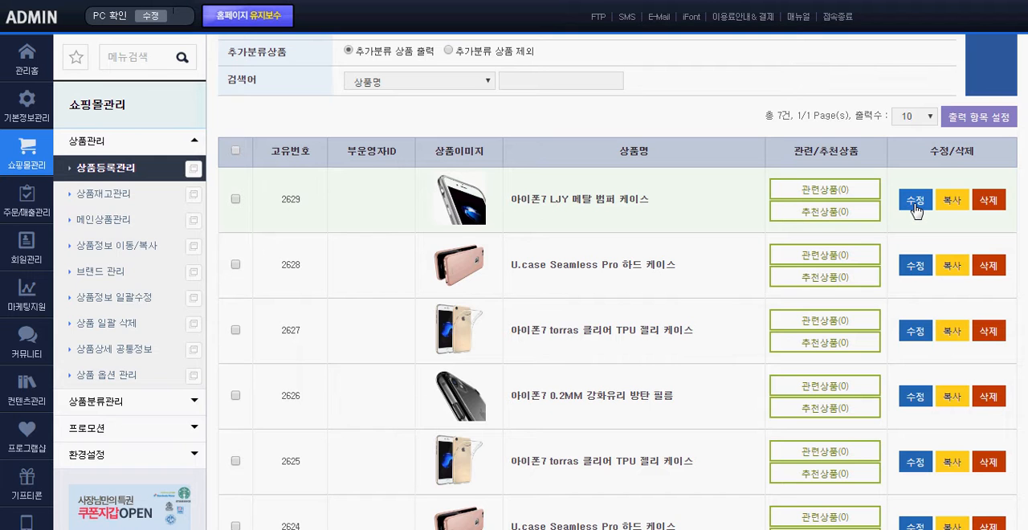
{"action": "left_click", "coordinate": [916, 206]}
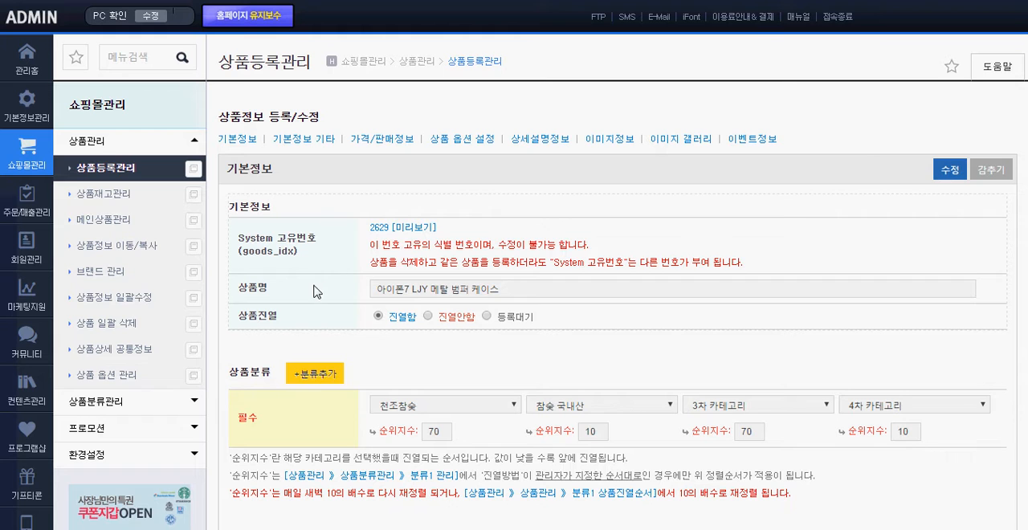
Examine the product name field and the options offered at each of the four required category levels
{"action": "left_click", "coordinate": [523, 291]}
{"action": "left_click_drag", "start_coordinate": [523, 291], "coordinate": [350, 295]}
{"action": "left_click", "coordinate": [334, 295]}
{"action": "scroll", "coordinate": [413, 365], "scroll_direction": "down", "scroll_amount": 3}
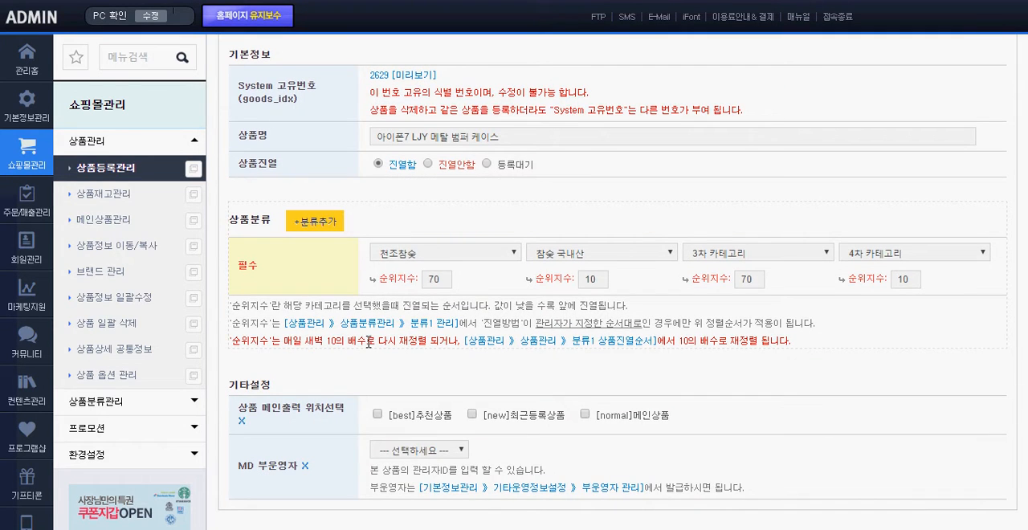
{"action": "left_click", "coordinate": [446, 255]}
{"action": "left_click", "coordinate": [586, 255]}
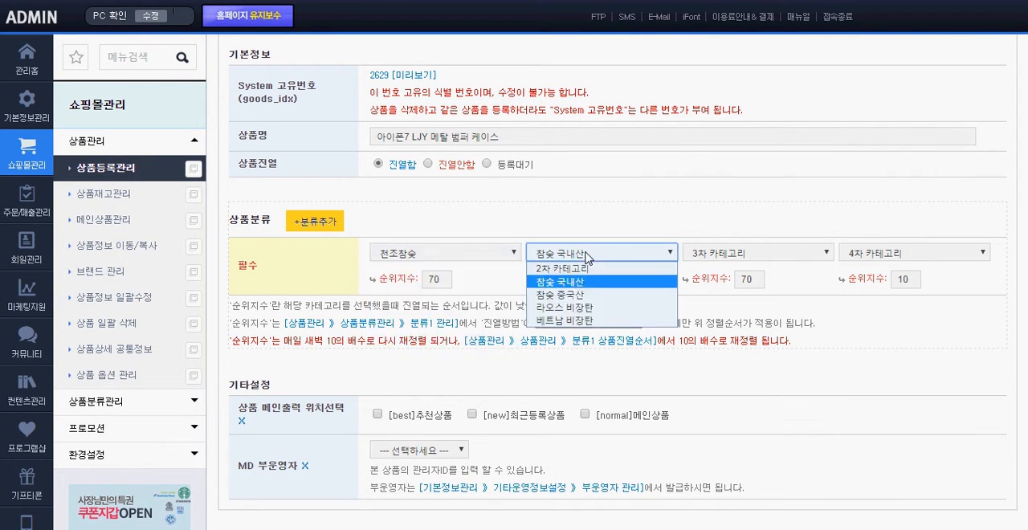
{"action": "left_click", "coordinate": [732, 257]}
{"action": "left_click", "coordinate": [891, 256]}
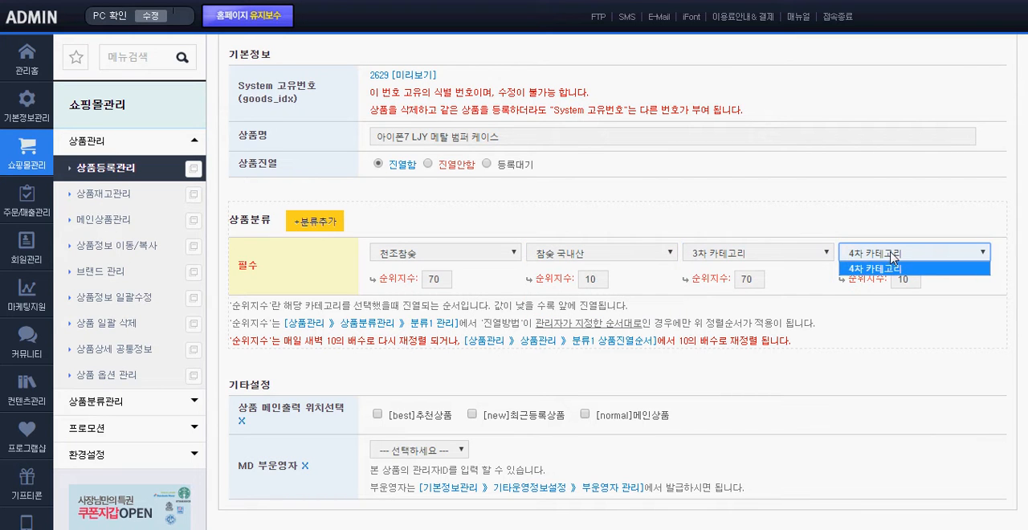
{"action": "left_click", "coordinate": [748, 219]}
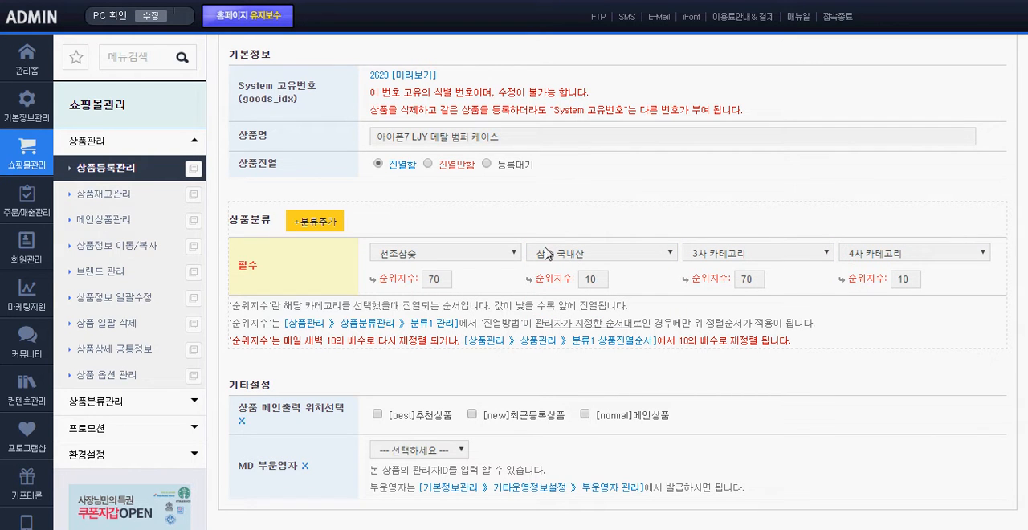
Set the product's required category to 천조참숯 at the first level and 참숯 국내산 at the second level
{"action": "left_click", "coordinate": [437, 257]}
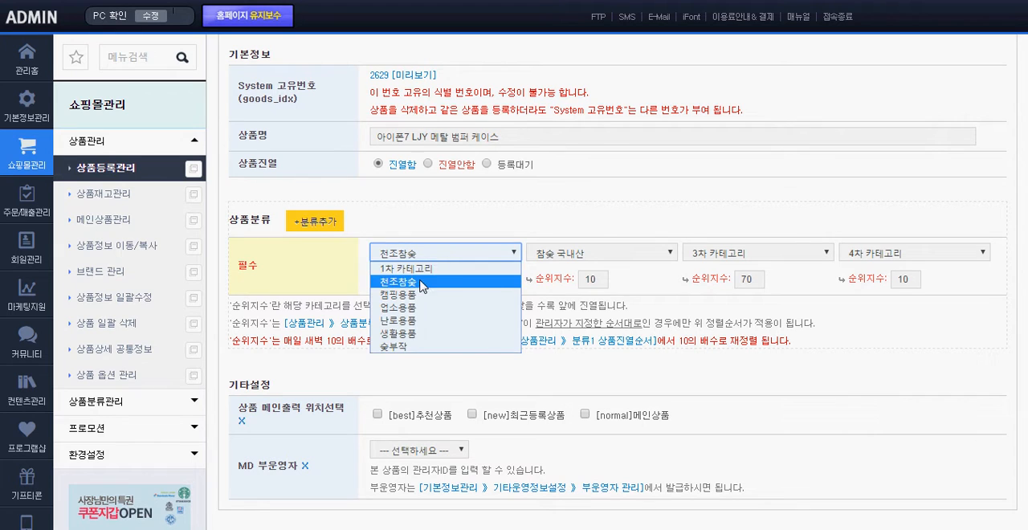
{"action": "left_click", "coordinate": [421, 281]}
{"action": "left_click", "coordinate": [575, 257]}
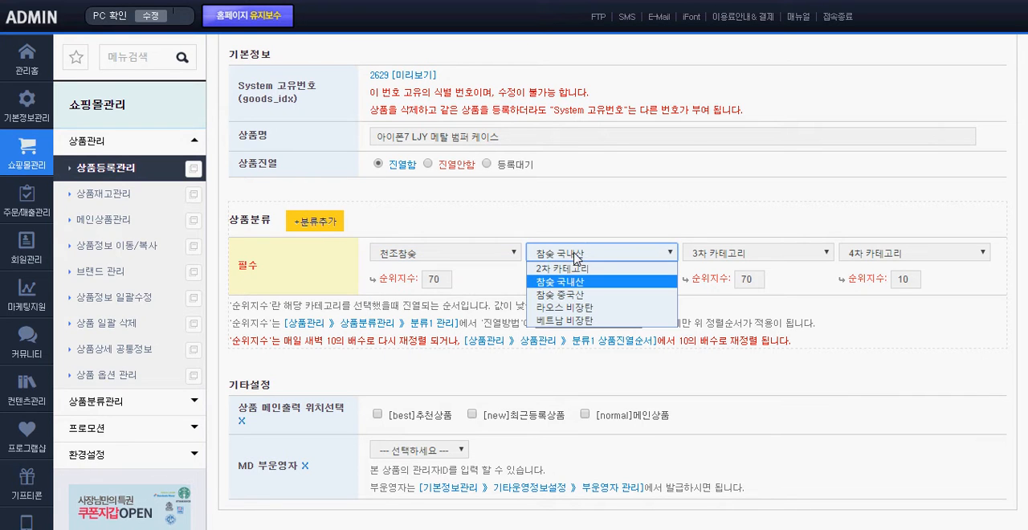
{"action": "left_click", "coordinate": [570, 281]}
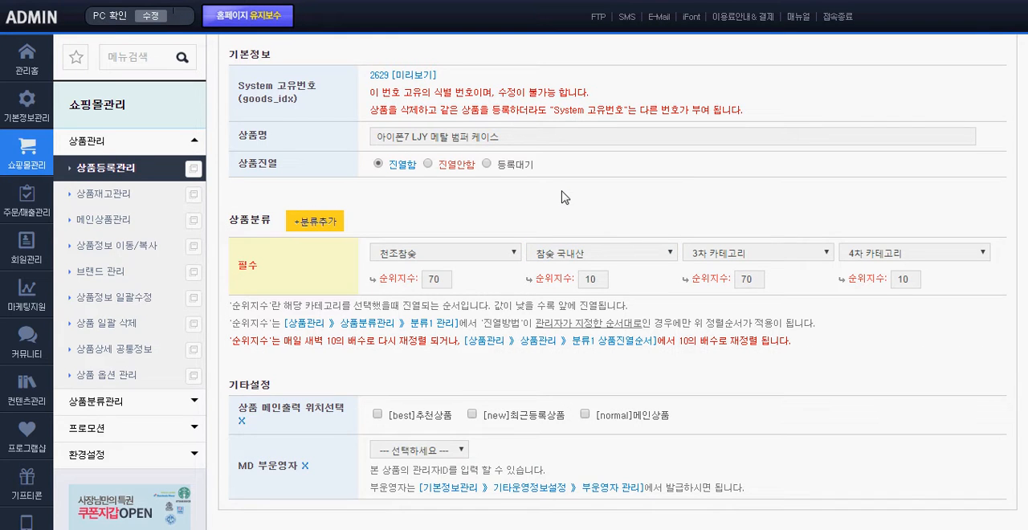
Examine the main page display position setting (상품 메인출력 위치선택) among the product's other settings
{"action": "scroll", "coordinate": [566, 196], "scroll_direction": "down", "scroll_amount": 2}
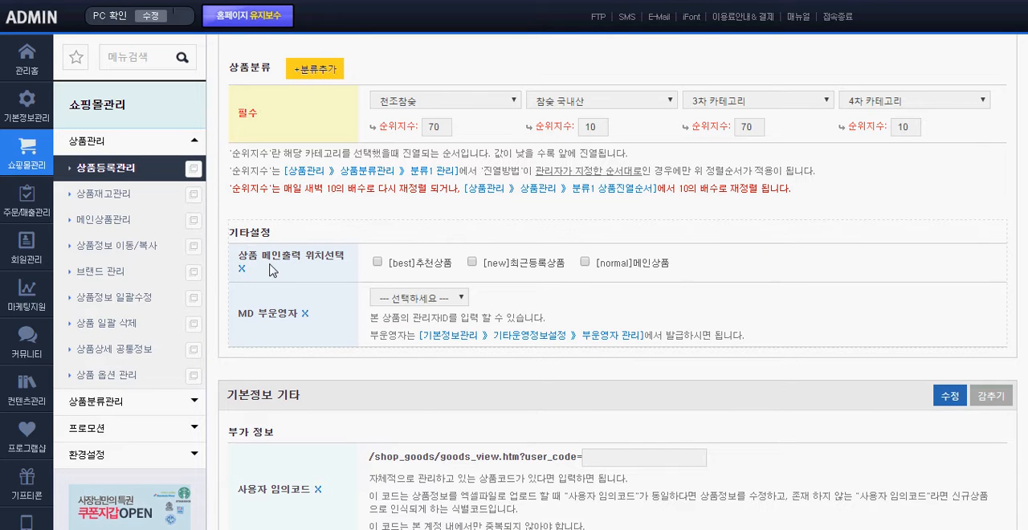
{"action": "left_click_drag", "start_coordinate": [240, 256], "coordinate": [343, 256]}
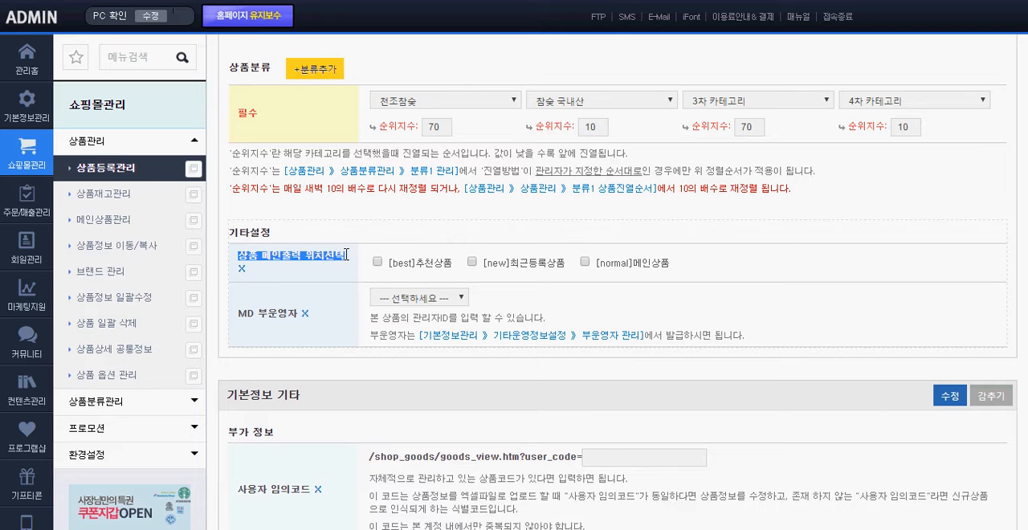
{"action": "left_click", "coordinate": [347, 259]}
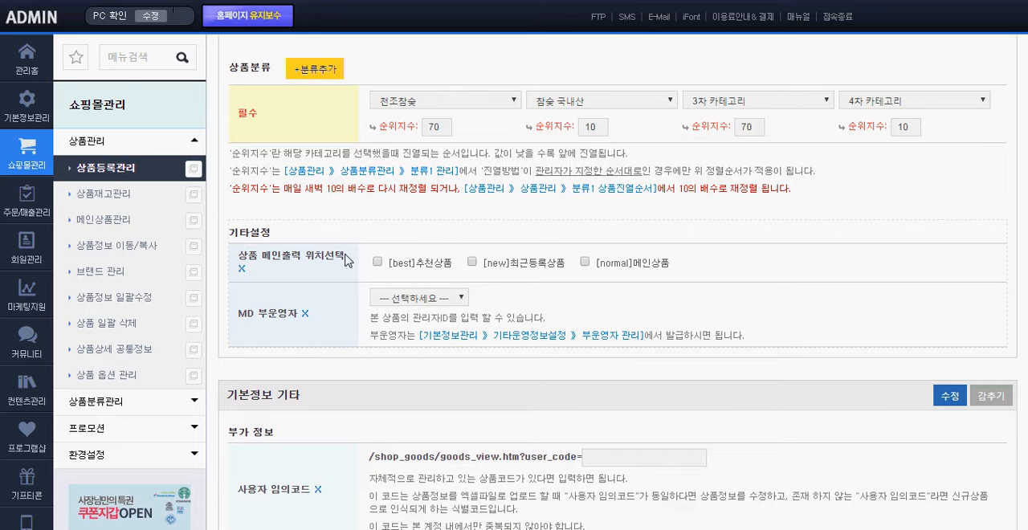
{"action": "left_click_drag", "start_coordinate": [340, 256], "coordinate": [240, 252]}
{"action": "left_click", "coordinate": [298, 267]}
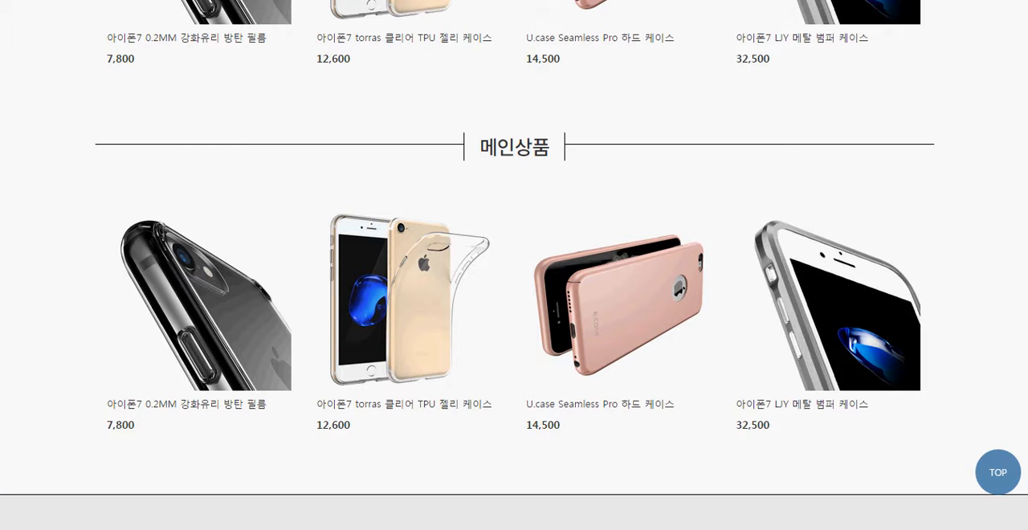
Switch to the storefront home page and examine its 추천상품, 신상품 and 메인상품 product sections
{"action": "scroll", "coordinate": [287, 152], "scroll_direction": "up", "scroll_amount": 10}
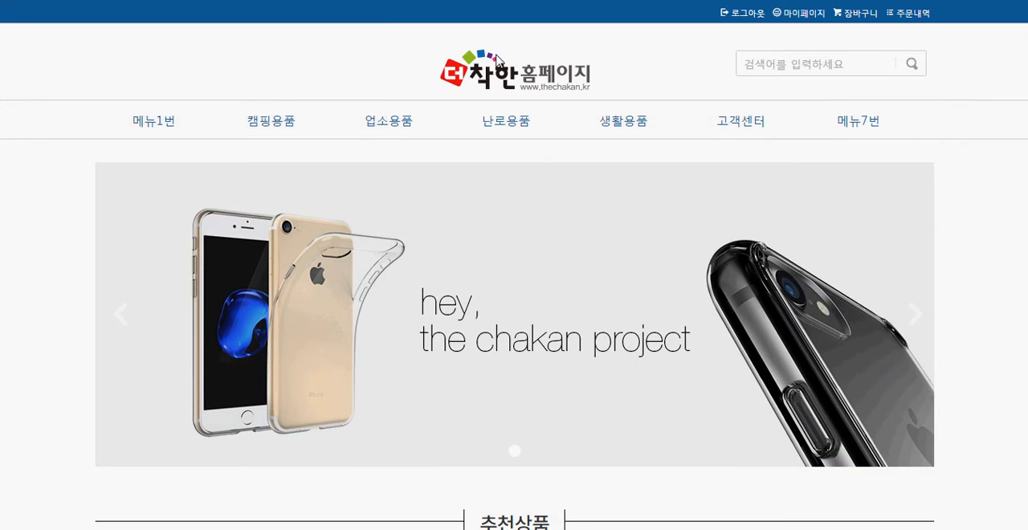
{"action": "key", "text": "ctrl+a"}
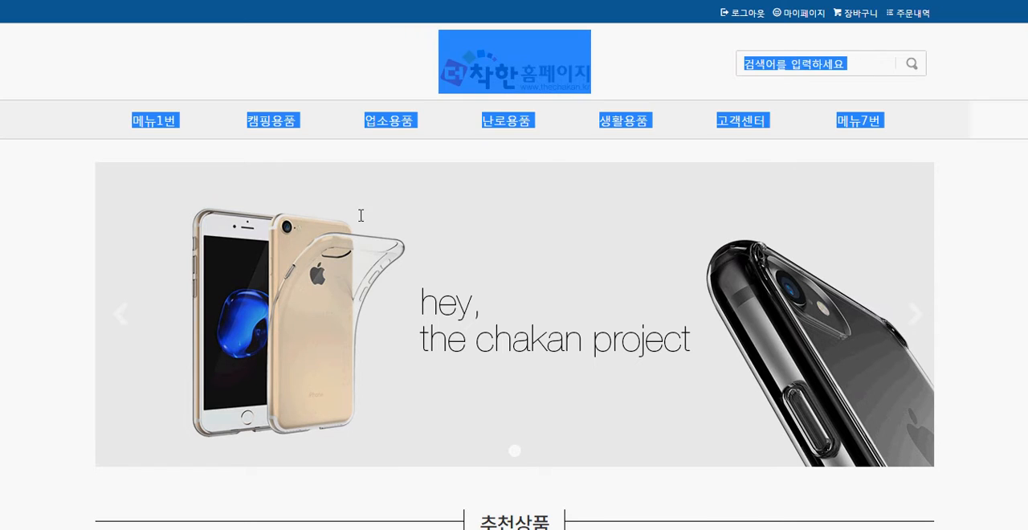
{"action": "left_click", "coordinate": [994, 361]}
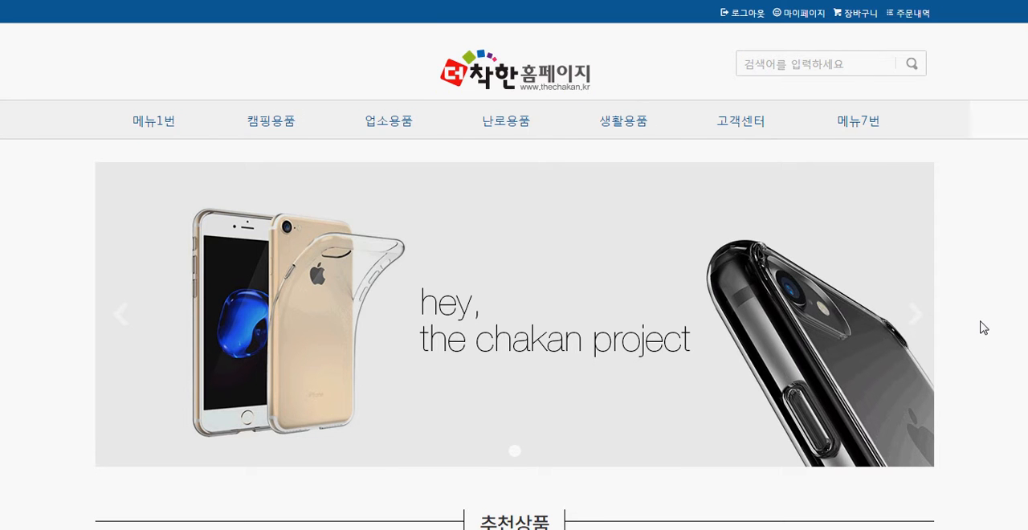
{"action": "left_click_drag", "start_coordinate": [334, 46], "coordinate": [597, 61]}
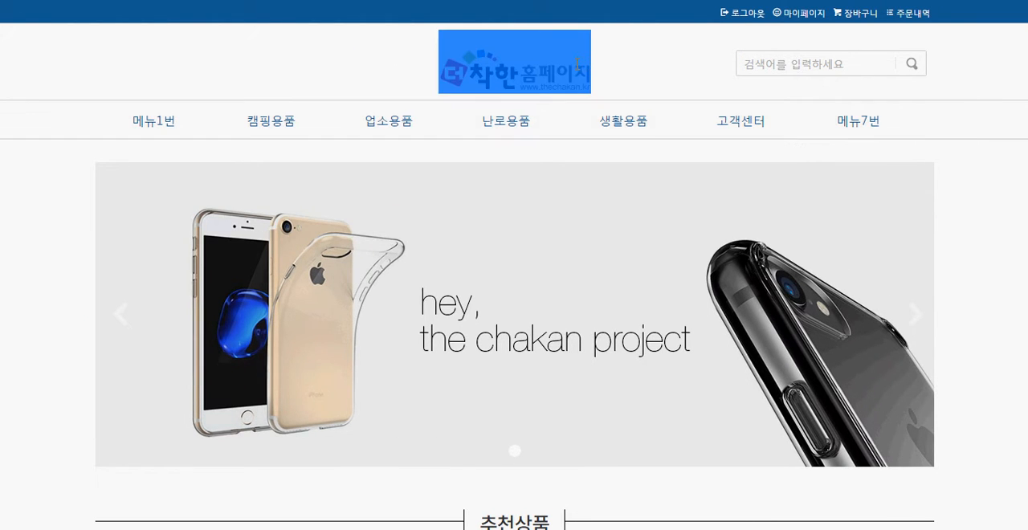
{"action": "left_click", "coordinate": [629, 62]}
{"action": "scroll", "coordinate": [631, 62], "scroll_direction": "down", "scroll_amount": 1}
{"action": "scroll", "coordinate": [632, 70], "scroll_direction": "up", "scroll_amount": 1}
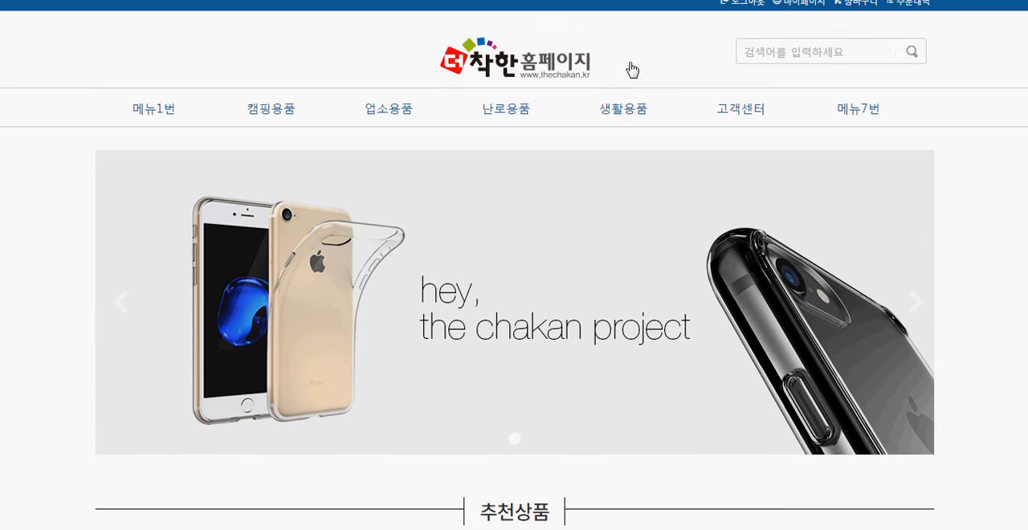
{"action": "scroll", "coordinate": [632, 69], "scroll_direction": "down", "scroll_amount": 4}
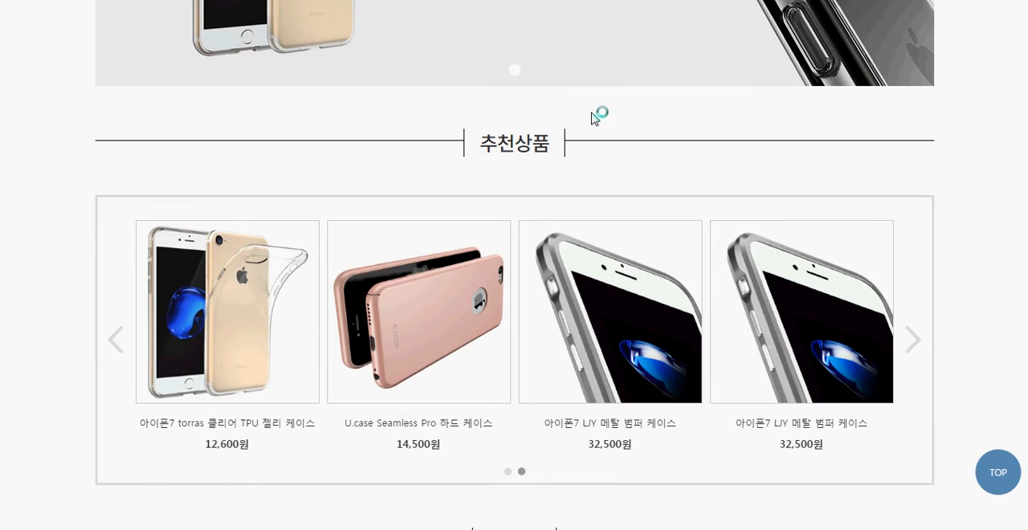
{"action": "left_click_drag", "start_coordinate": [621, 166], "coordinate": [469, 137]}
{"action": "left_click", "coordinate": [394, 126]}
{"action": "scroll", "coordinate": [394, 126], "scroll_direction": "down", "scroll_amount": 5}
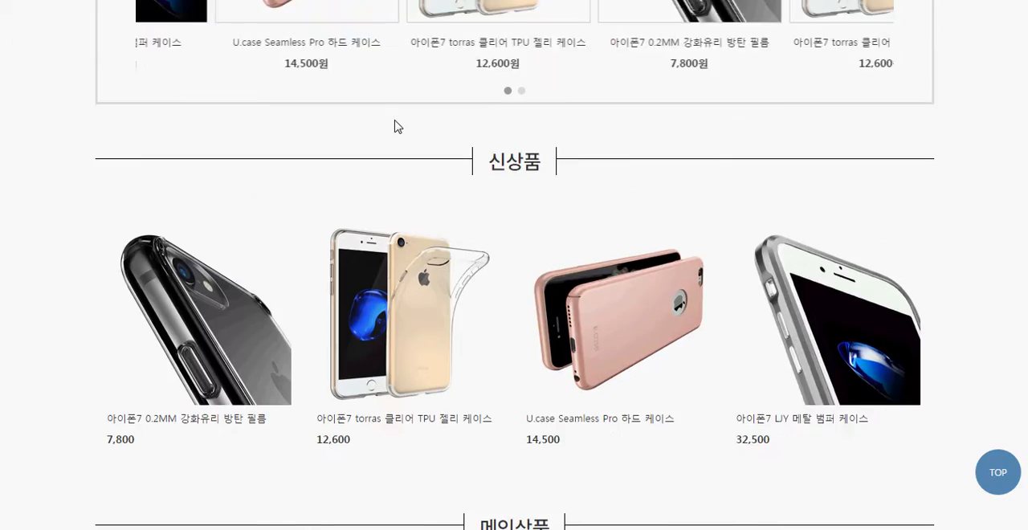
{"action": "left_click_drag", "start_coordinate": [418, 163], "coordinate": [576, 163]}
{"action": "scroll", "coordinate": [579, 250], "scroll_direction": "down", "scroll_amount": 5}
{"action": "left_click_drag", "start_coordinate": [589, 94], "coordinate": [425, 73]}
{"action": "left_click", "coordinate": [370, 106]}
{"action": "scroll", "coordinate": [406, 175], "scroll_direction": "up", "scroll_amount": 4}
{"action": "scroll", "coordinate": [394, 176], "scroll_direction": "up", "scroll_amount": 3}
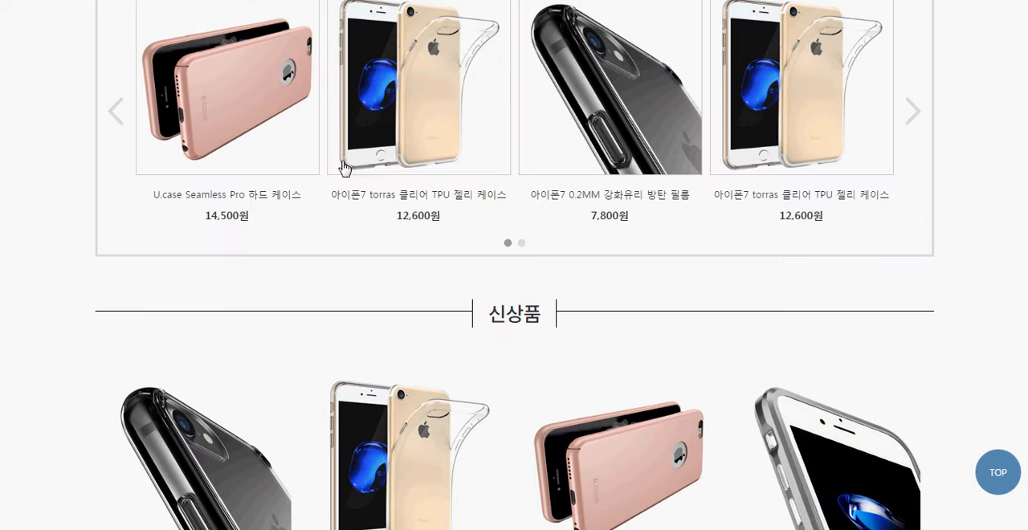
{"action": "scroll", "coordinate": [514, 225], "scroll_direction": "up", "scroll_amount": 3}
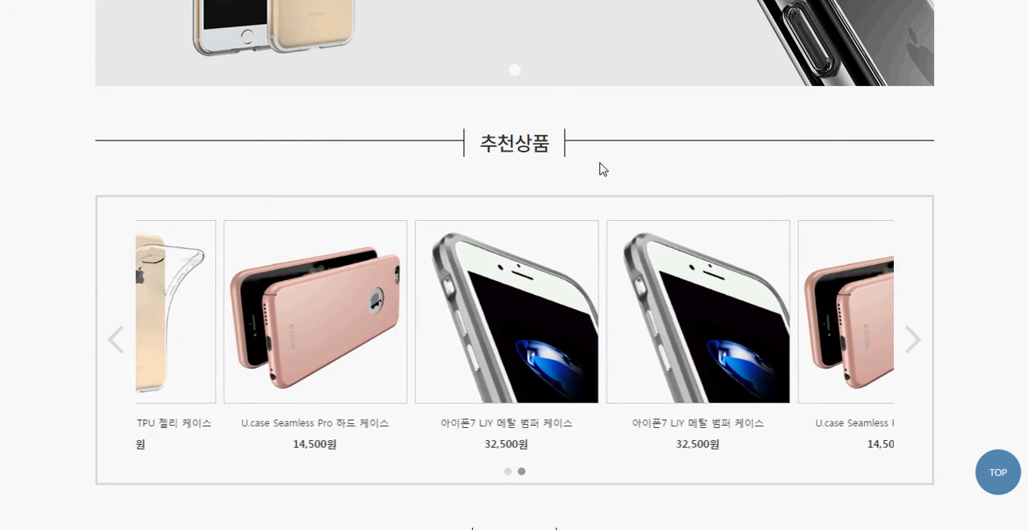
{"action": "left_click_drag", "start_coordinate": [652, 149], "coordinate": [422, 133]}
{"action": "left_click", "coordinate": [369, 110]}
{"action": "left_click_drag", "start_coordinate": [362, 103], "coordinate": [587, 163]}
{"action": "left_click", "coordinate": [634, 167]}
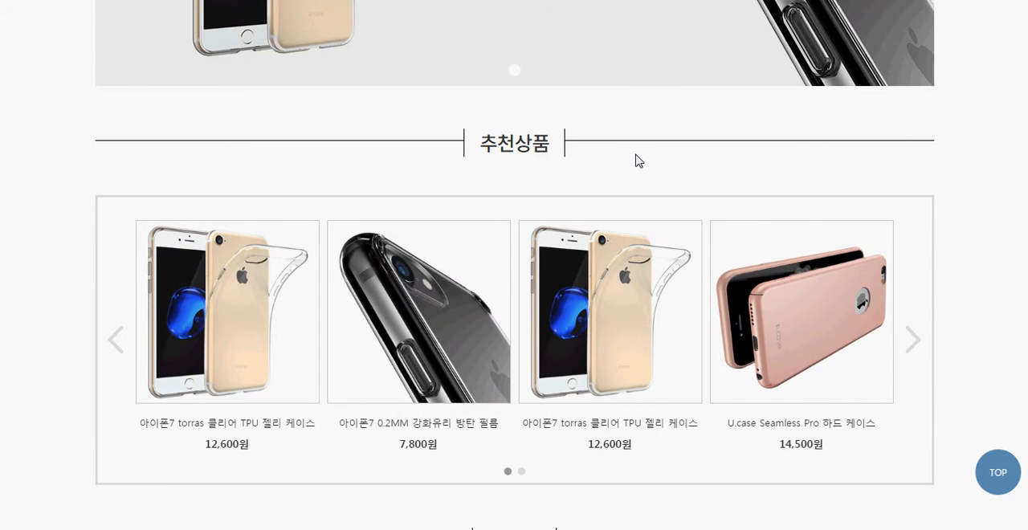
Return to the product edit form and enable [best]추천상품 and [normal]메인상품 as the product's main page display positions
{"action": "scroll", "coordinate": [634, 157], "scroll_direction": "down", "scroll_amount": 10}
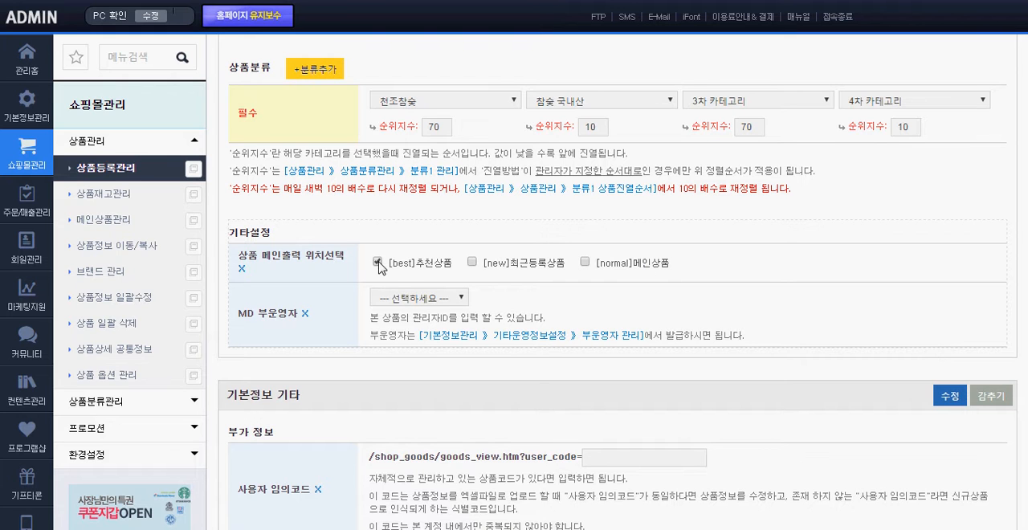
{"action": "left_click", "coordinate": [585, 262]}
{"action": "scroll", "coordinate": [720, 226], "scroll_direction": "down", "scroll_amount": 2}
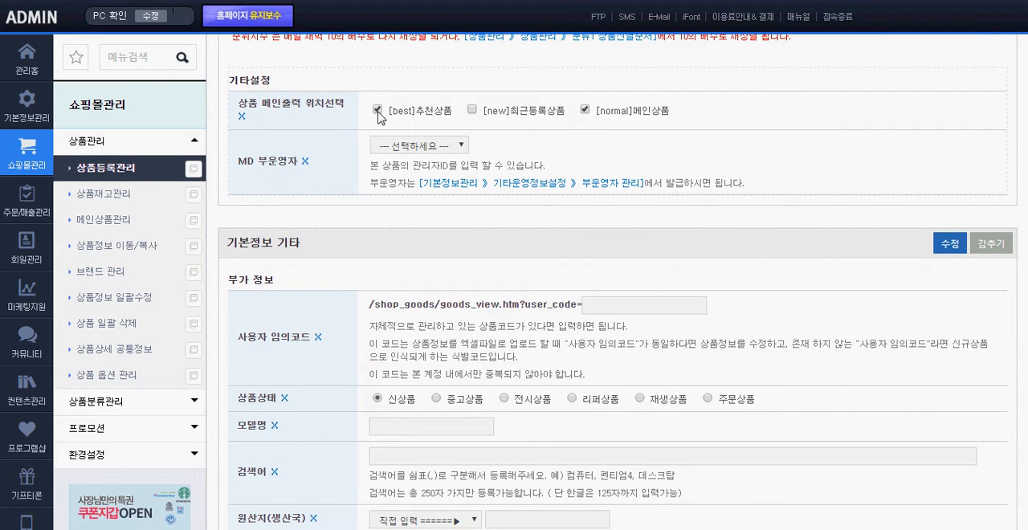
{"action": "left_click_drag", "start_coordinate": [329, 114], "coordinate": [664, 115]}
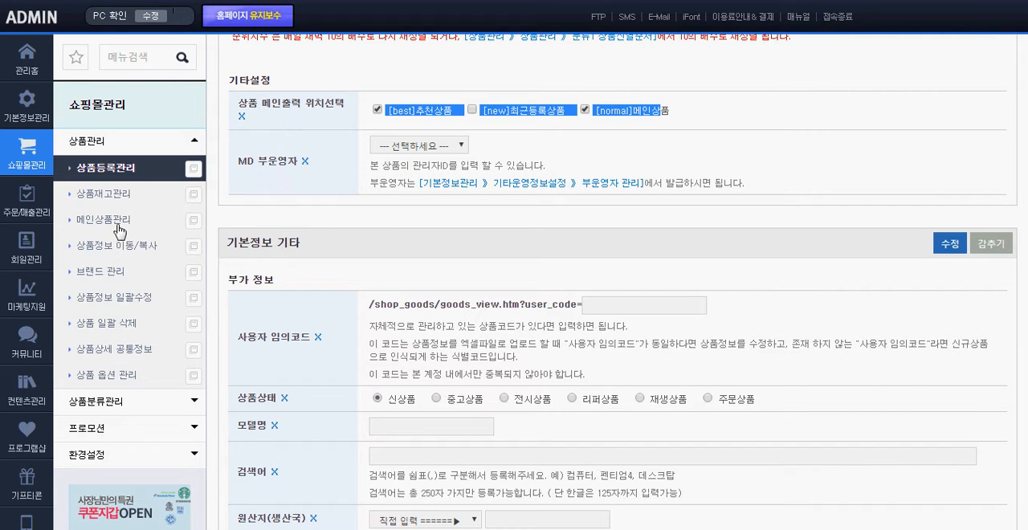
{"action": "left_click", "coordinate": [304, 213]}
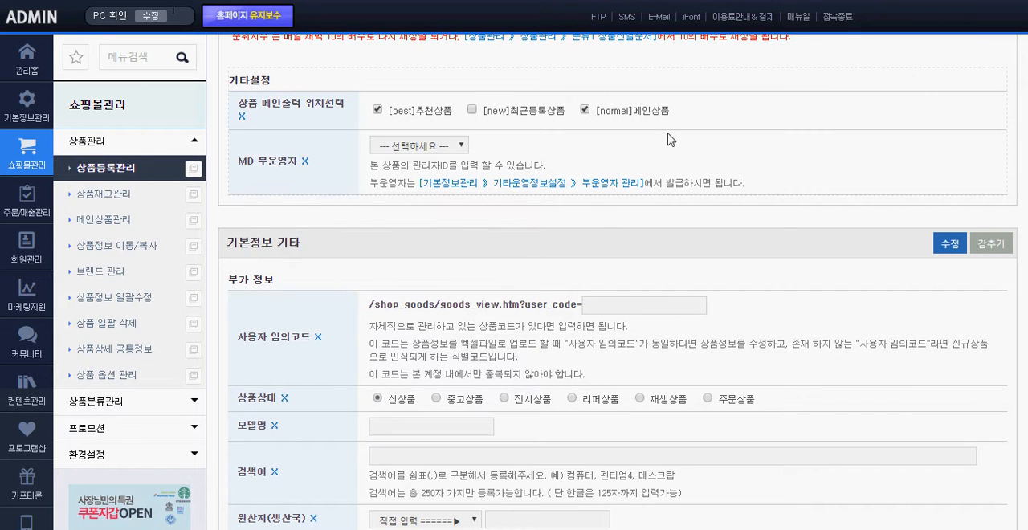
{"action": "left_click_drag", "start_coordinate": [698, 117], "coordinate": [348, 113]}
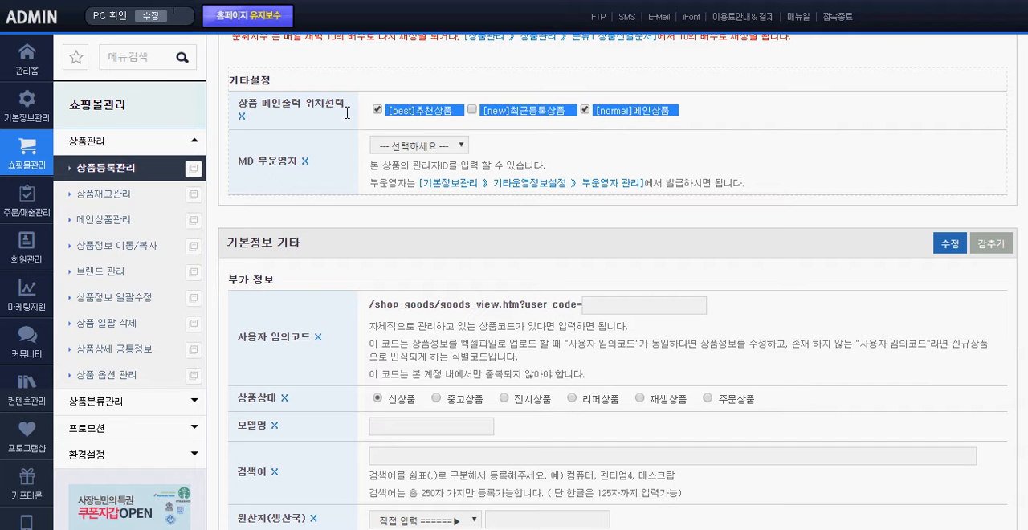
{"action": "left_click", "coordinate": [350, 119]}
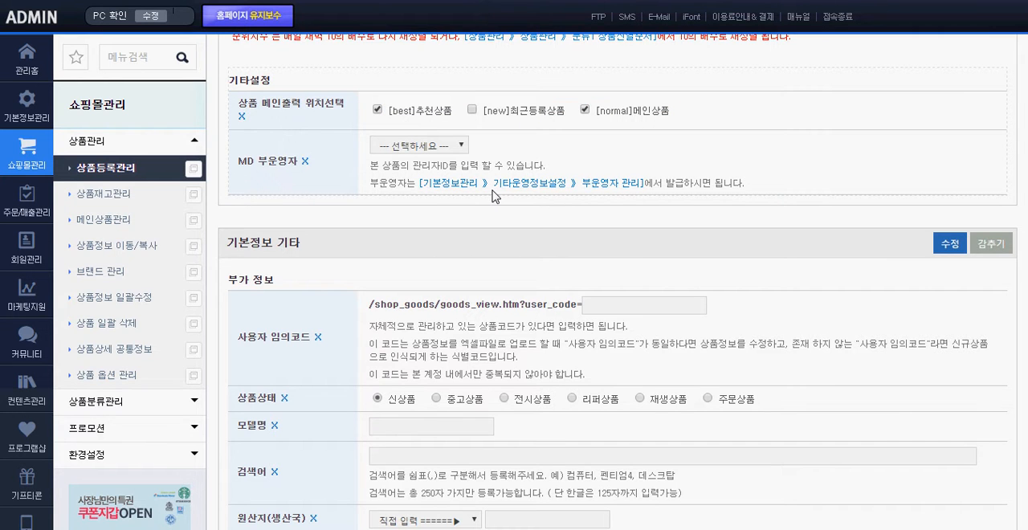
{"action": "scroll", "coordinate": [494, 197], "scroll_direction": "down", "scroll_amount": 2}
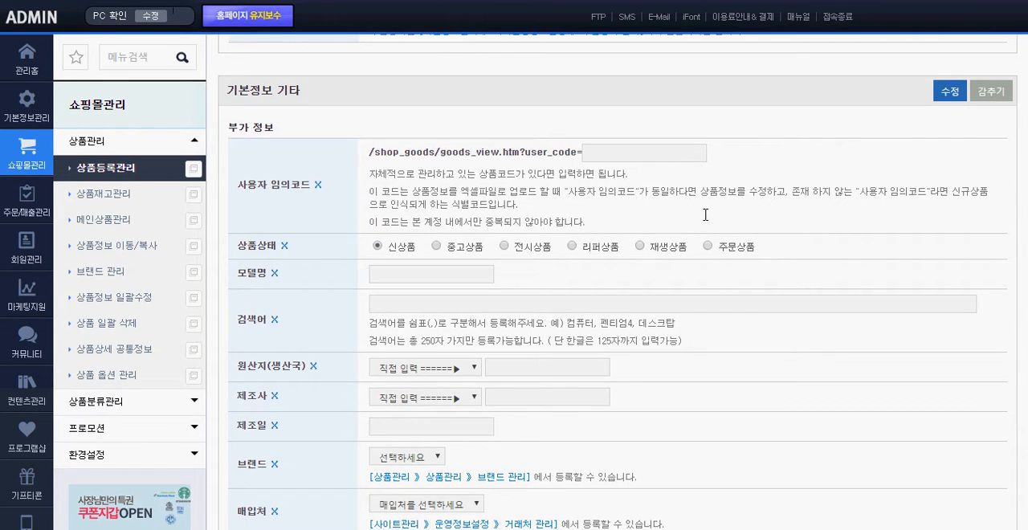
Collapse the 기본정보 기타 section and expand it again
{"action": "left_click", "coordinate": [987, 93]}
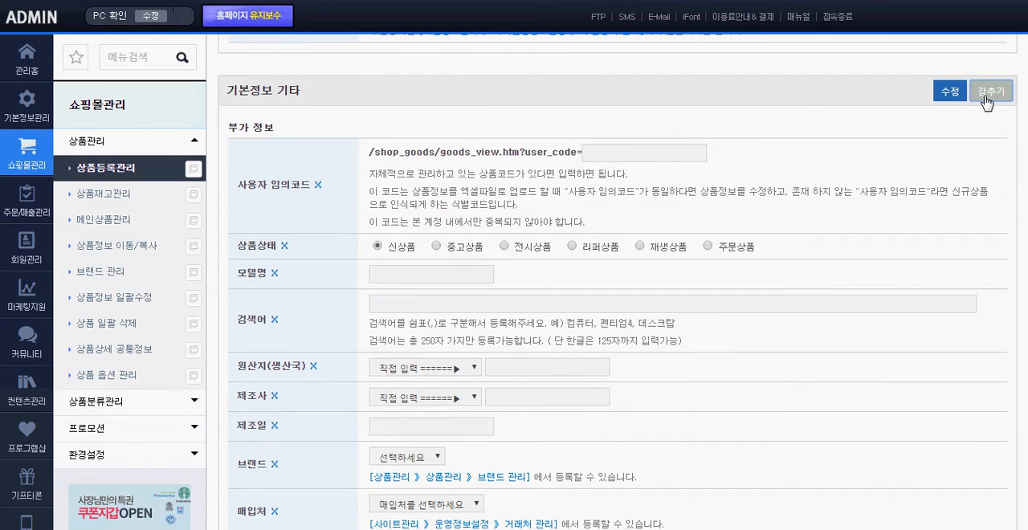
{"action": "left_click", "coordinate": [986, 96]}
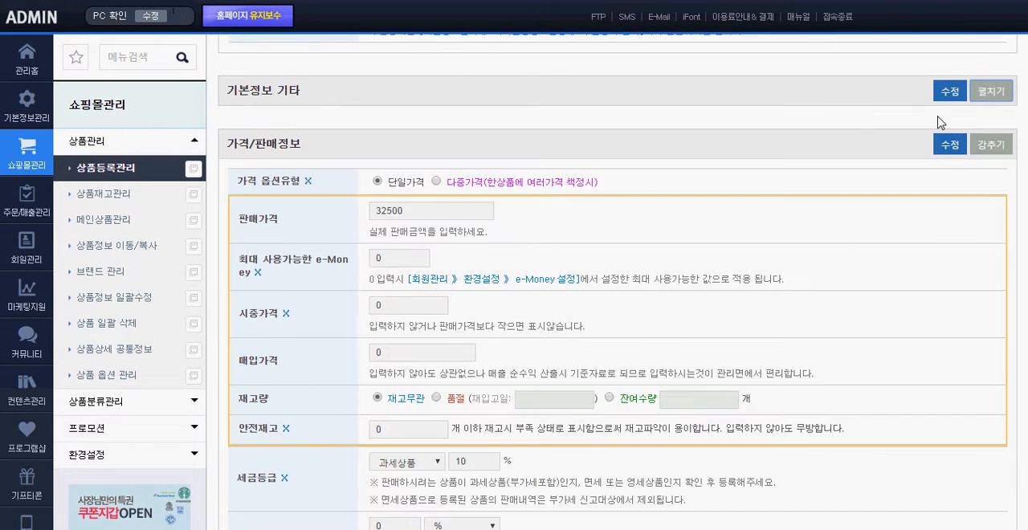
{"action": "left_click", "coordinate": [992, 93]}
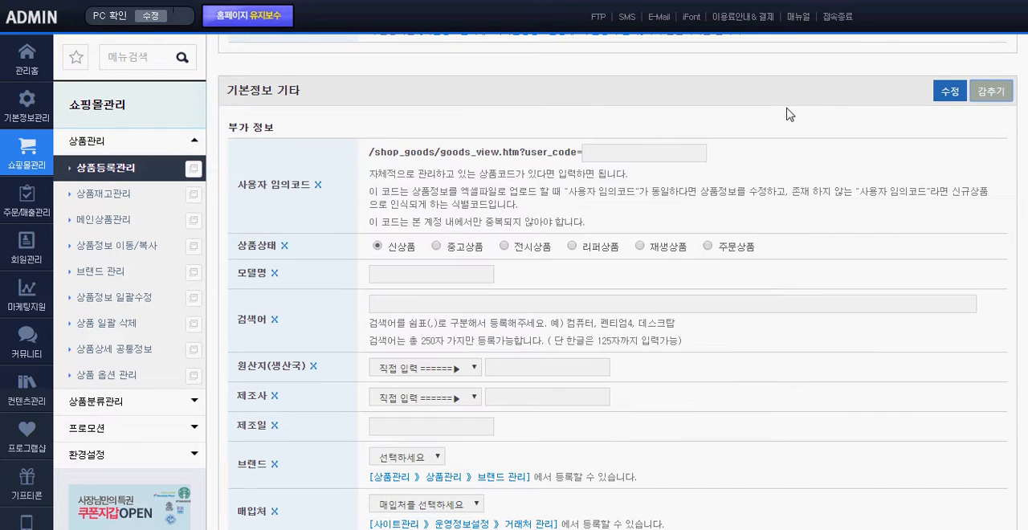
{"action": "left_click_drag", "start_coordinate": [302, 91], "coordinate": [228, 93]}
{"action": "left_click", "coordinate": [342, 106]}
Examine the 부가 정보 fields, including model name, search terms, origin, manufacturer, brand, supplier, registration date and sales period
{"action": "scroll", "coordinate": [339, 104], "scroll_direction": "down", "scroll_amount": 1}
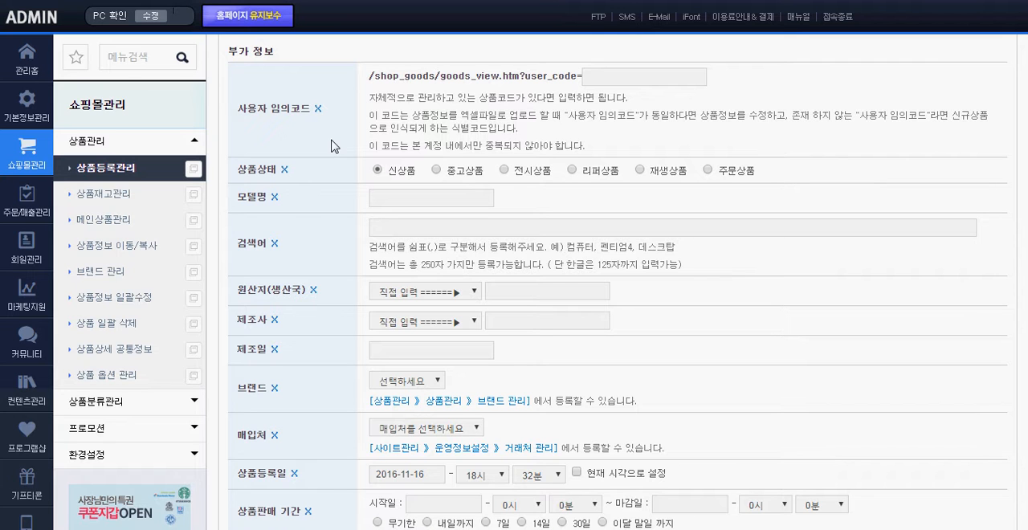
{"action": "left_click_drag", "start_coordinate": [305, 202], "coordinate": [233, 202]}
{"action": "left_click", "coordinate": [397, 197]}
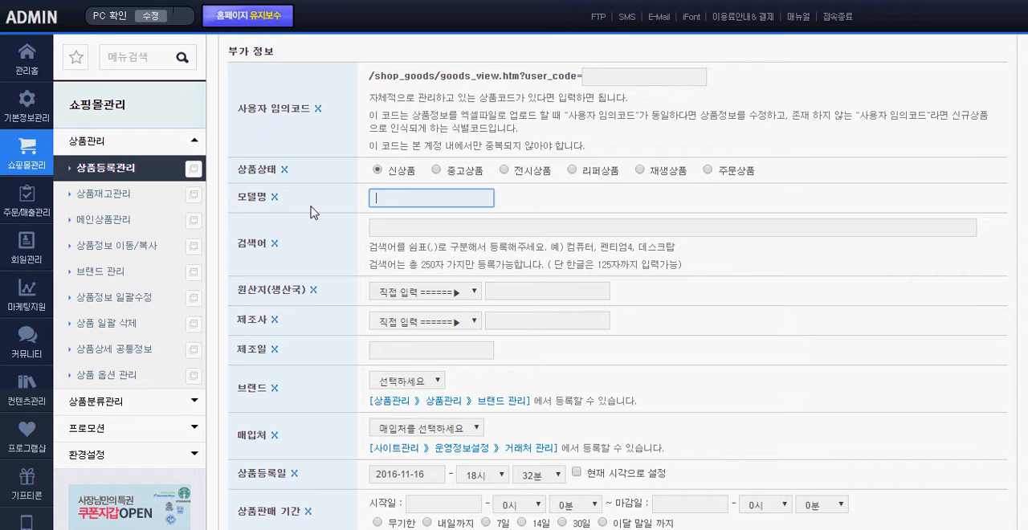
{"action": "scroll", "coordinate": [336, 197], "scroll_direction": "down", "scroll_amount": 1}
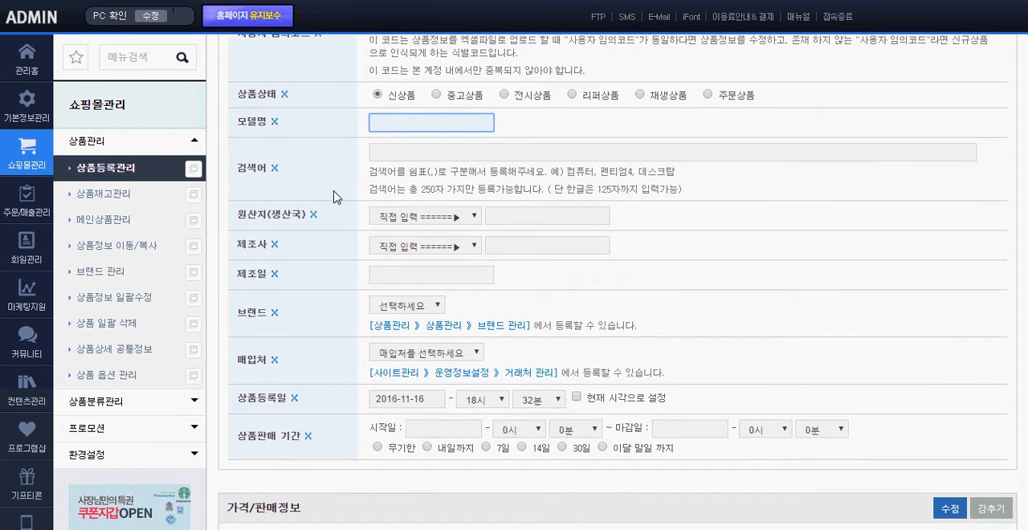
{"action": "scroll", "coordinate": [336, 192], "scroll_direction": "up", "scroll_amount": 1}
{"action": "scroll", "coordinate": [317, 141], "scroll_direction": "down", "scroll_amount": 1}
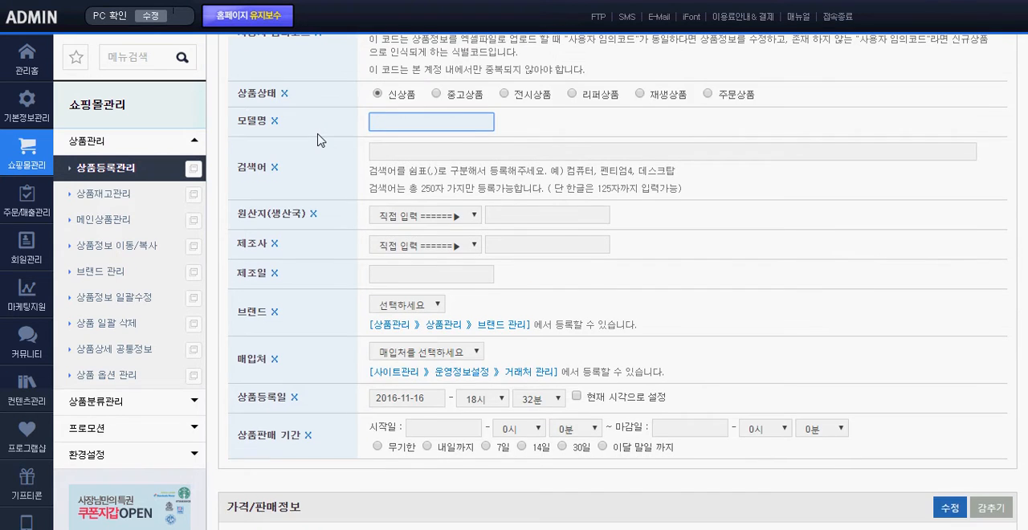
{"action": "scroll", "coordinate": [318, 141], "scroll_direction": "down", "scroll_amount": 1}
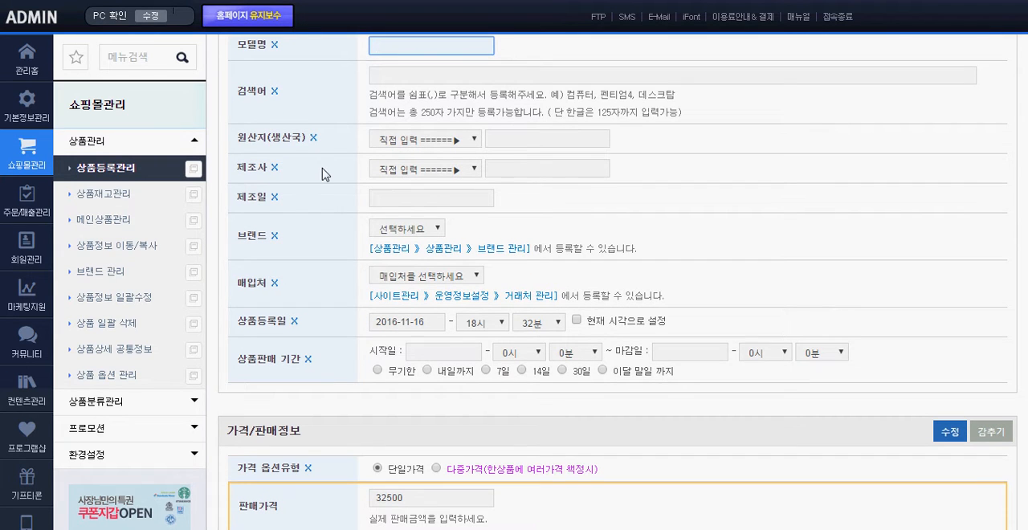
{"action": "left_click", "coordinate": [327, 235]}
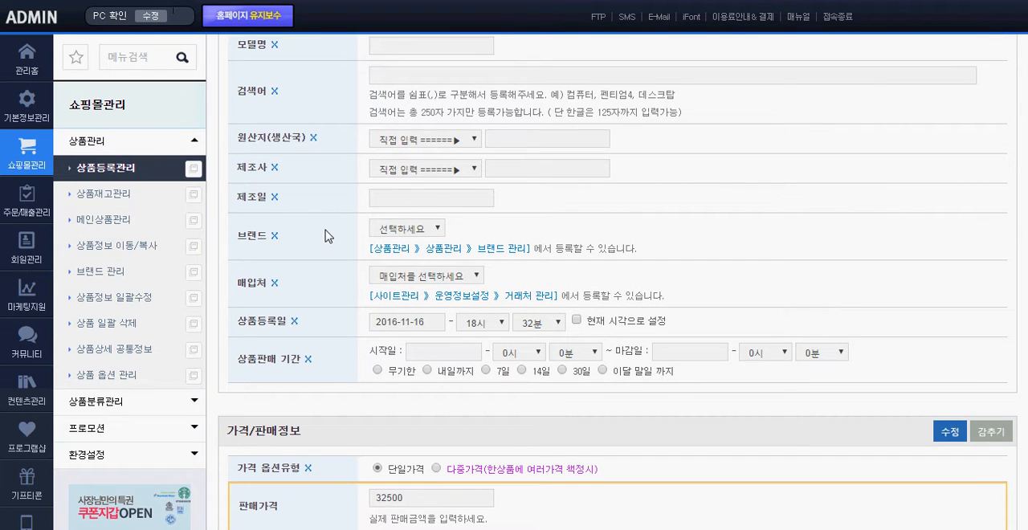
{"action": "left_click", "coordinate": [522, 166]}
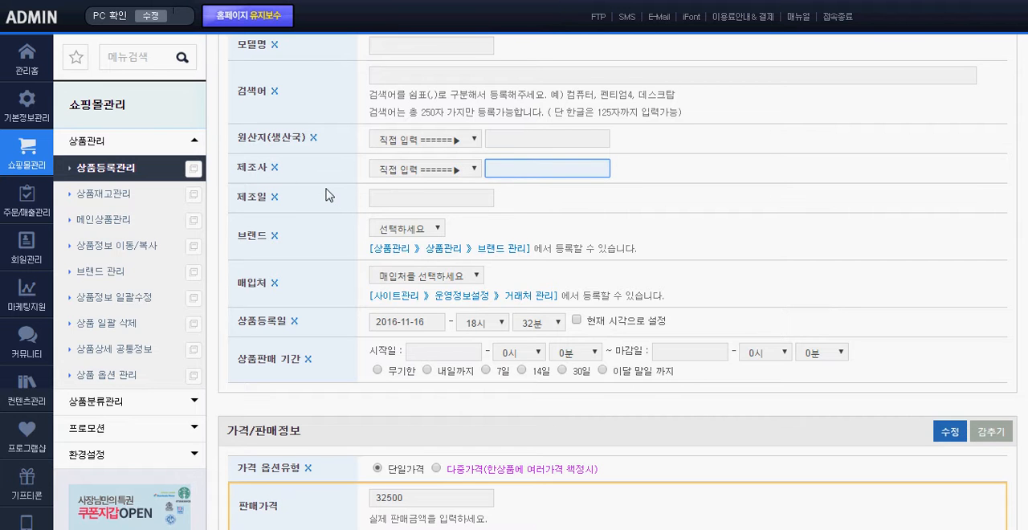
{"action": "scroll", "coordinate": [326, 195], "scroll_direction": "down", "scroll_amount": 3}
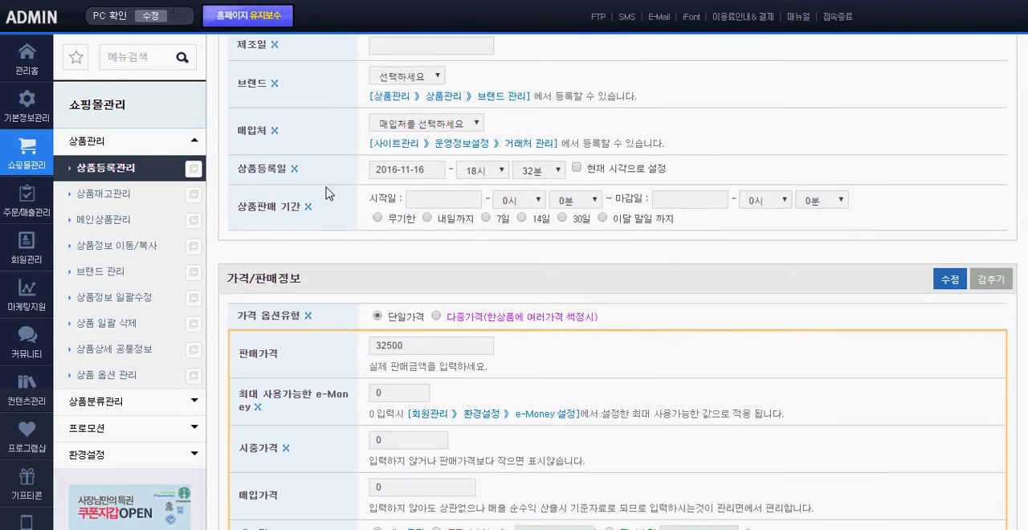
{"action": "left_click_drag", "start_coordinate": [266, 201], "coordinate": [394, 191]}
{"action": "left_click", "coordinate": [393, 191]}
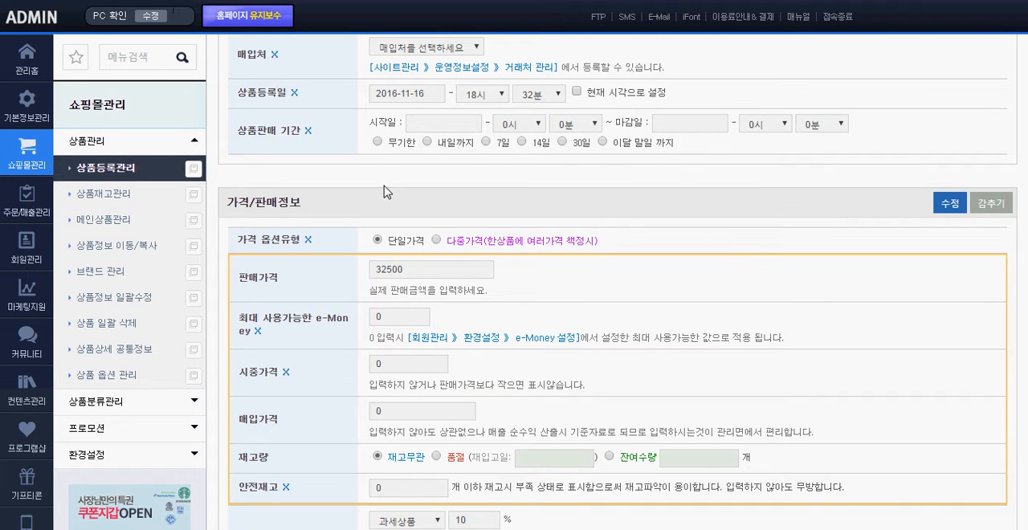
Set the product's selling price (판매가격) to 30000, keeping the 단일가격 price option type
{"action": "scroll", "coordinate": [384, 191], "scroll_direction": "down", "scroll_amount": 1}
{"action": "left_click_drag", "start_coordinate": [332, 168], "coordinate": [233, 165]}
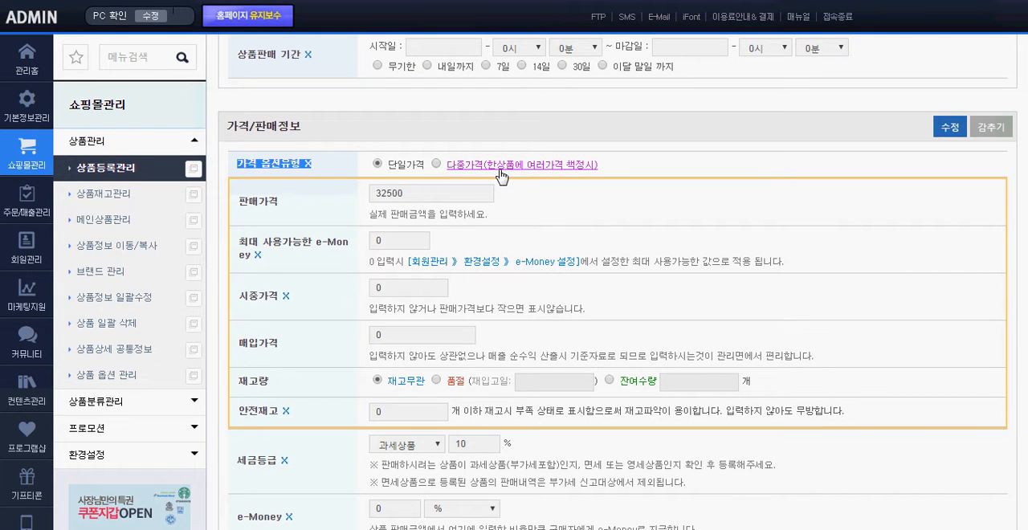
{"action": "left_click", "coordinate": [636, 169]}
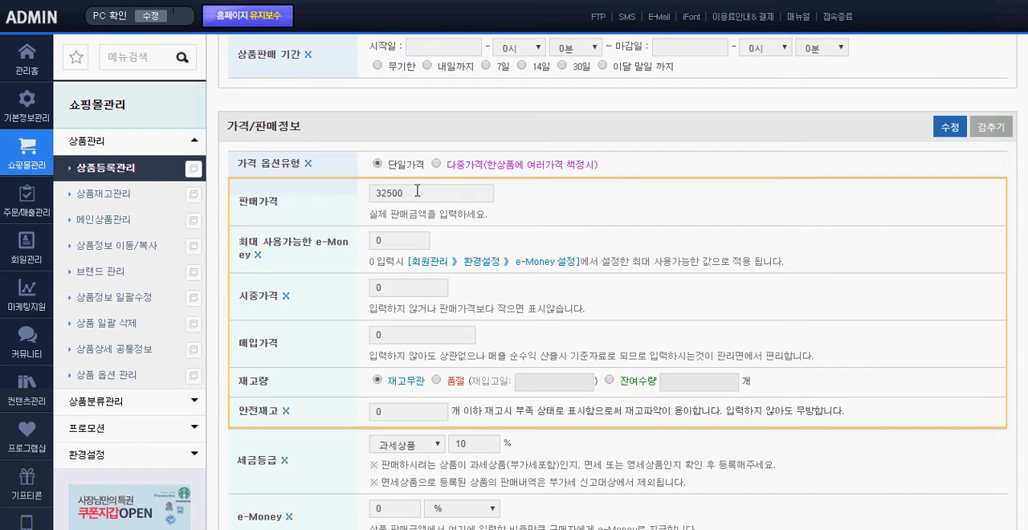
{"action": "left_click_drag", "start_coordinate": [417, 190], "coordinate": [295, 200]}
{"action": "type", "text": "30000"}
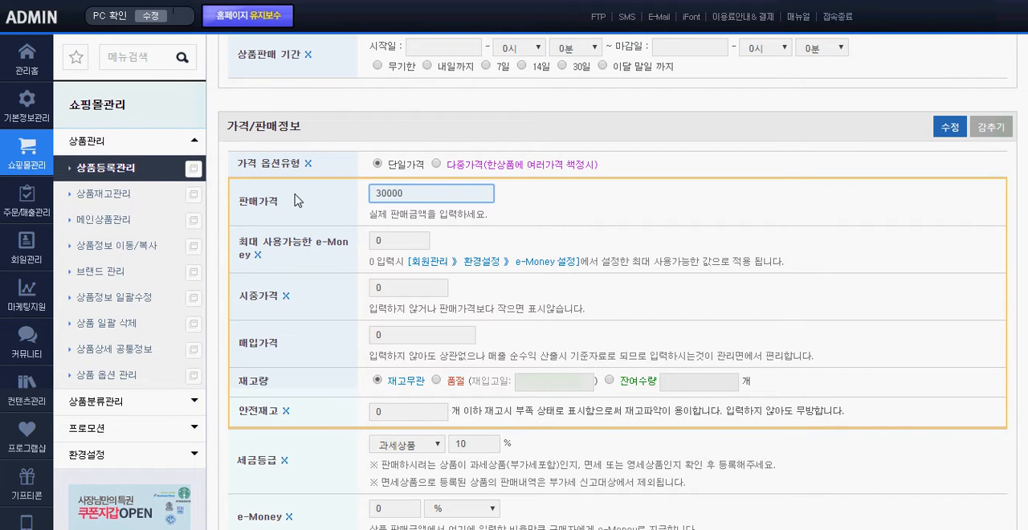
{"action": "left_click", "coordinate": [295, 200]}
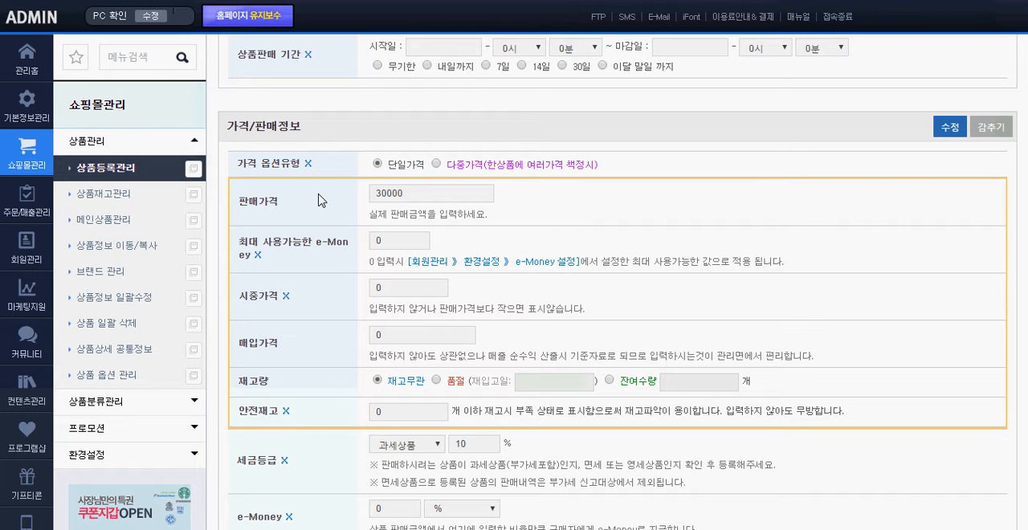
Try 10000 as the maximum usable e-Money (최대 사용가능한 e-Money), and clear the field so it is blank
{"action": "scroll", "coordinate": [318, 200], "scroll_direction": "down", "scroll_amount": 1}
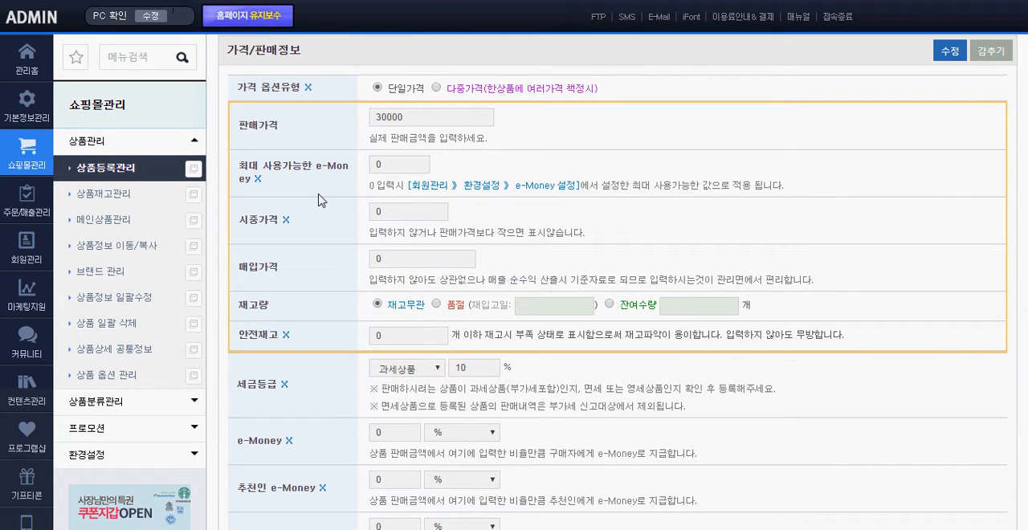
{"action": "mouse_move", "coordinate": [262, 179]}
{"action": "left_mouse_down"}
{"action": "mouse_move", "coordinate": [251, 164]}
{"action": "mouse_move", "coordinate": [281, 180]}
{"action": "mouse_move", "coordinate": [249, 173]}
{"action": "left_mouse_up"}
{"action": "left_click", "coordinate": [279, 179]}
{"action": "triple_click", "coordinate": [253, 176]}
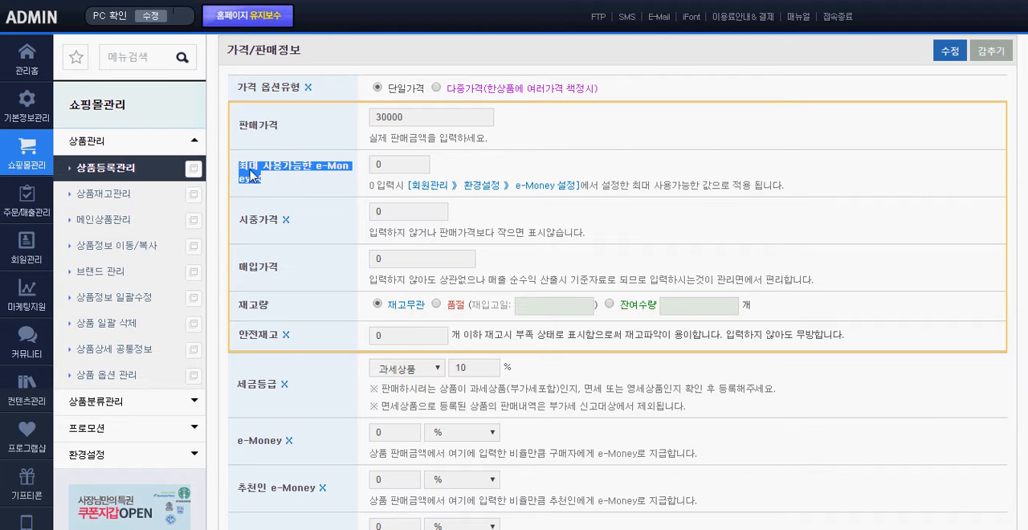
{"action": "left_click", "coordinate": [290, 184]}
{"action": "double_click", "coordinate": [394, 166]}
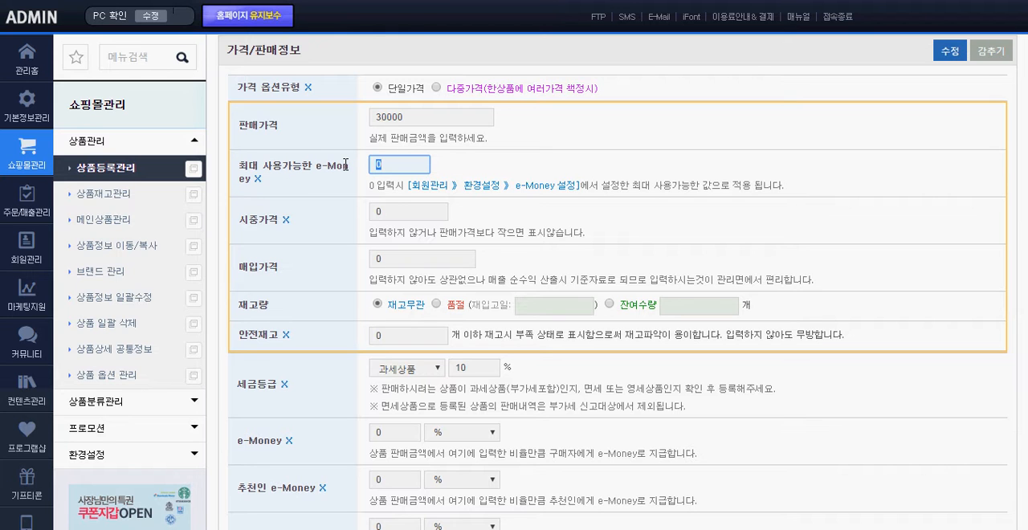
{"action": "type", "text": "10000"}
{"action": "left_click_drag", "start_coordinate": [408, 166], "coordinate": [378, 165]}
{"action": "key", "text": "BackSpace"}
{"action": "left_click", "coordinate": [310, 225]}
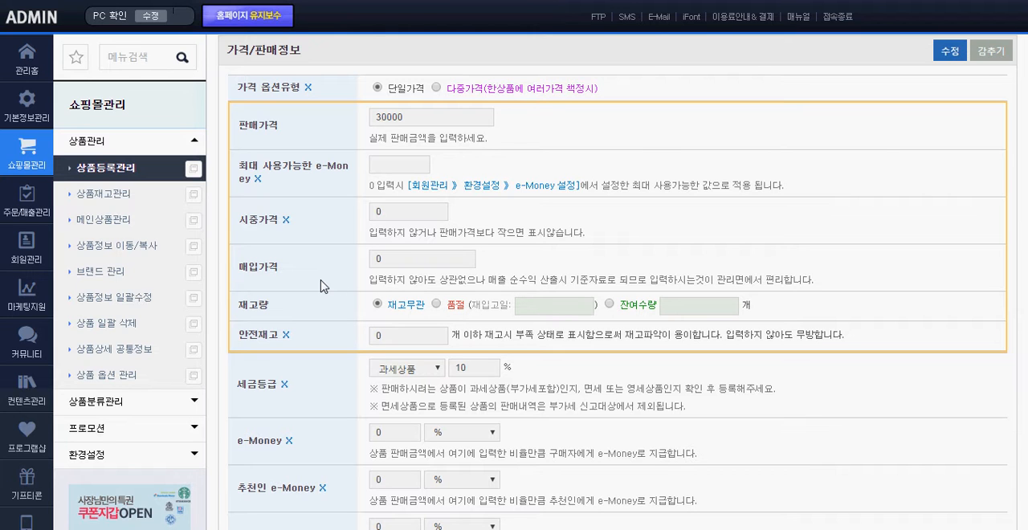
Examine the purchase price (매입가격) field and its guidance note in the price and sales information
{"action": "left_click", "coordinate": [398, 259]}
{"action": "left_click", "coordinate": [484, 280]}
{"action": "left_click_drag", "start_coordinate": [484, 280], "coordinate": [374, 274]}
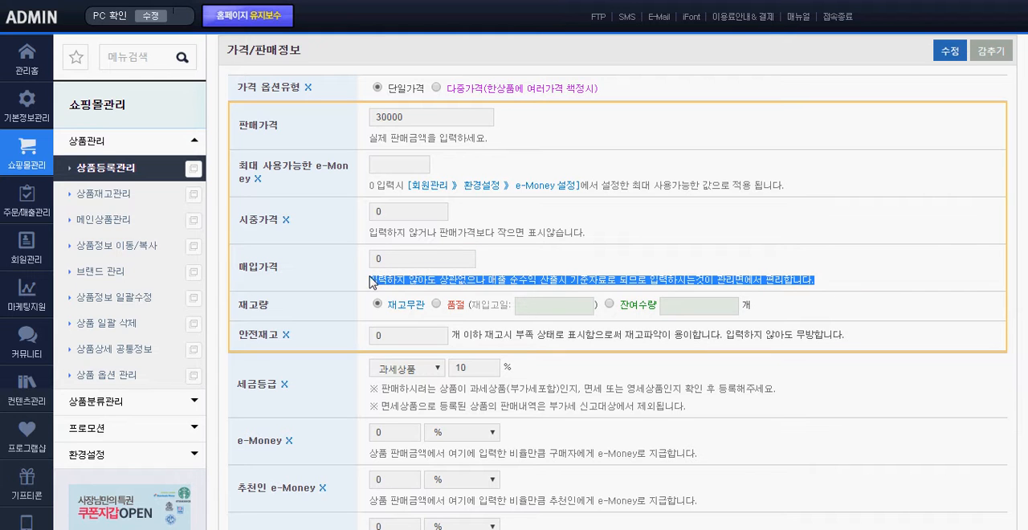
{"action": "left_click", "coordinate": [337, 279]}
{"action": "left_click_drag", "start_coordinate": [295, 271], "coordinate": [239, 266]}
{"action": "left_click", "coordinate": [306, 268]}
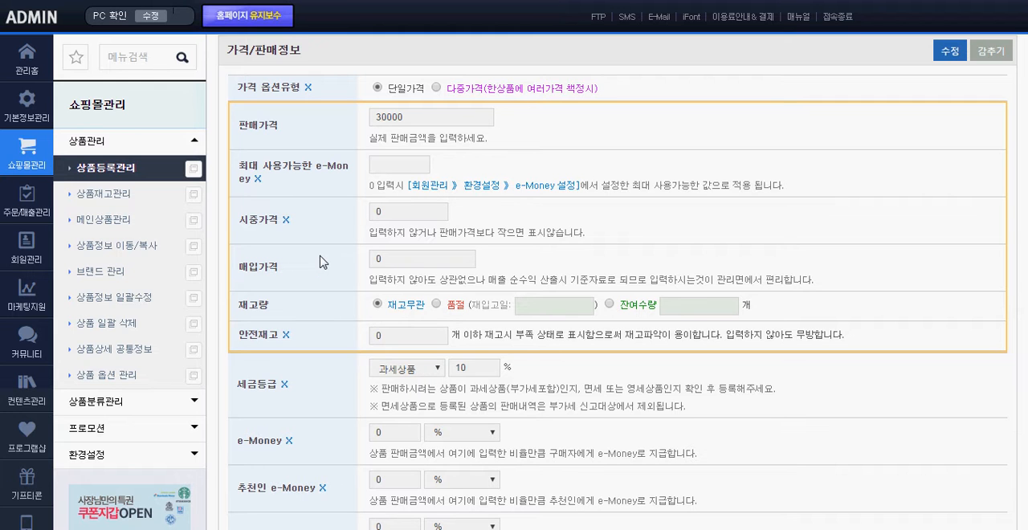
Try a remaining stock quantity (잔여수량) of 10 for the product, and return the stock setting to 재고무관
{"action": "scroll", "coordinate": [320, 262], "scroll_direction": "down", "scroll_amount": 1}
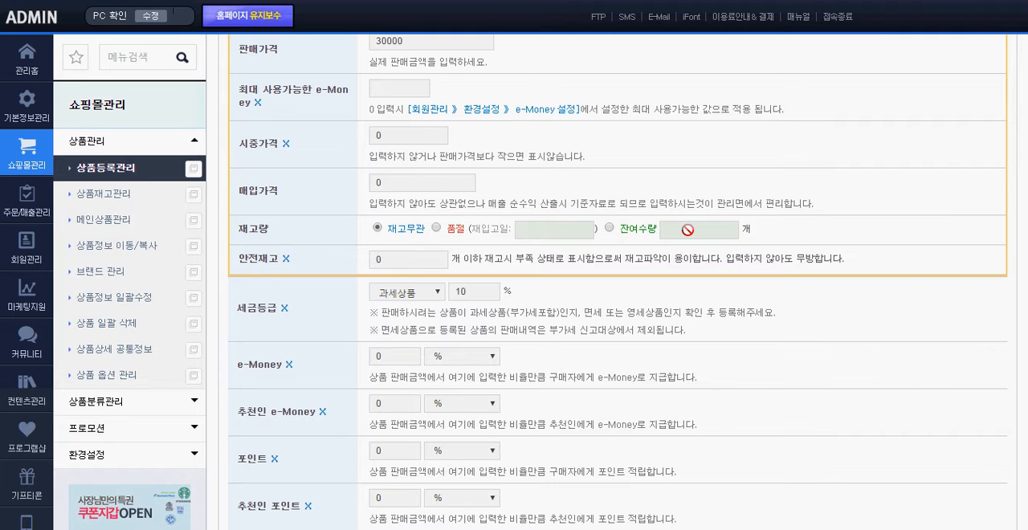
{"action": "left_click", "coordinate": [635, 230]}
{"action": "left_click_drag", "start_coordinate": [678, 229], "coordinate": [660, 229]}
{"action": "type", "text": "10"}
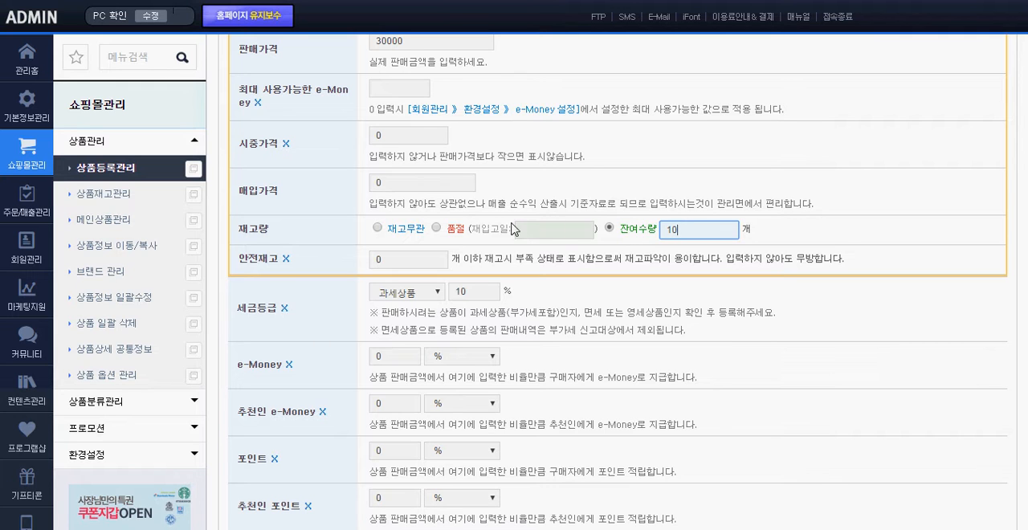
{"action": "left_click", "coordinate": [378, 228]}
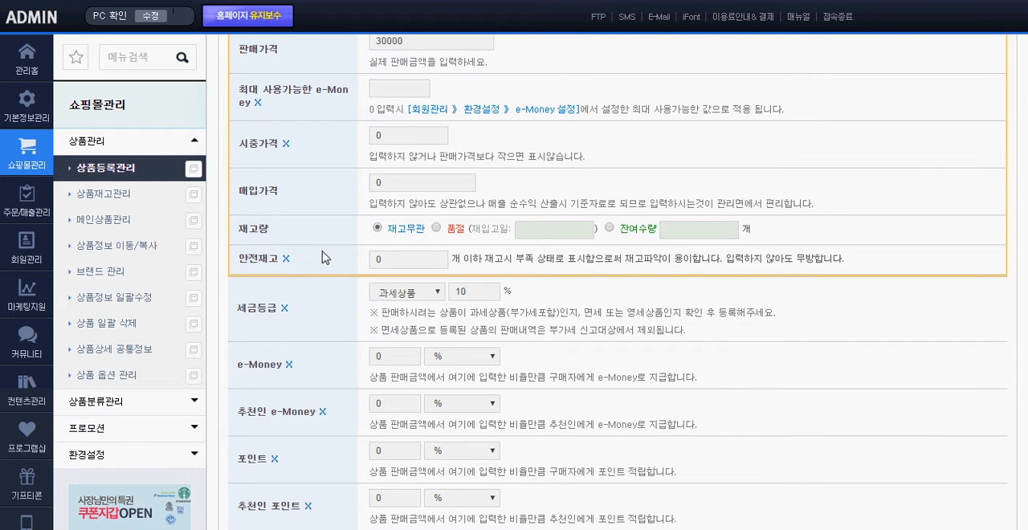
Review the e-Money payout note and set the buyer's e-Money reward for the product to 1%
{"action": "scroll", "coordinate": [323, 255], "scroll_direction": "down", "scroll_amount": 3}
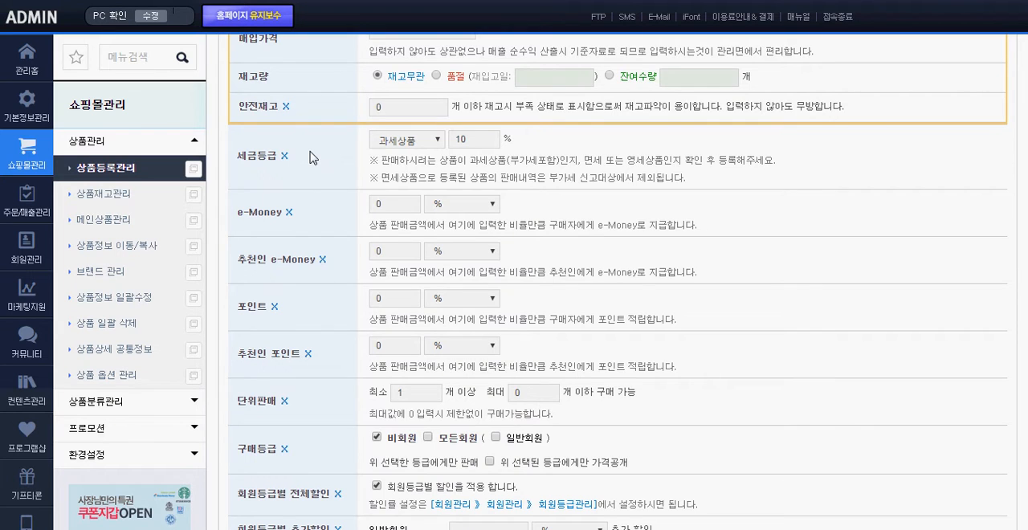
{"action": "scroll", "coordinate": [307, 159], "scroll_direction": "down", "scroll_amount": 3}
{"action": "scroll", "coordinate": [338, 155], "scroll_direction": "up", "scroll_amount": 2}
{"action": "left_click_drag", "start_coordinate": [447, 225], "coordinate": [374, 227]}
{"action": "left_click", "coordinate": [719, 231]}
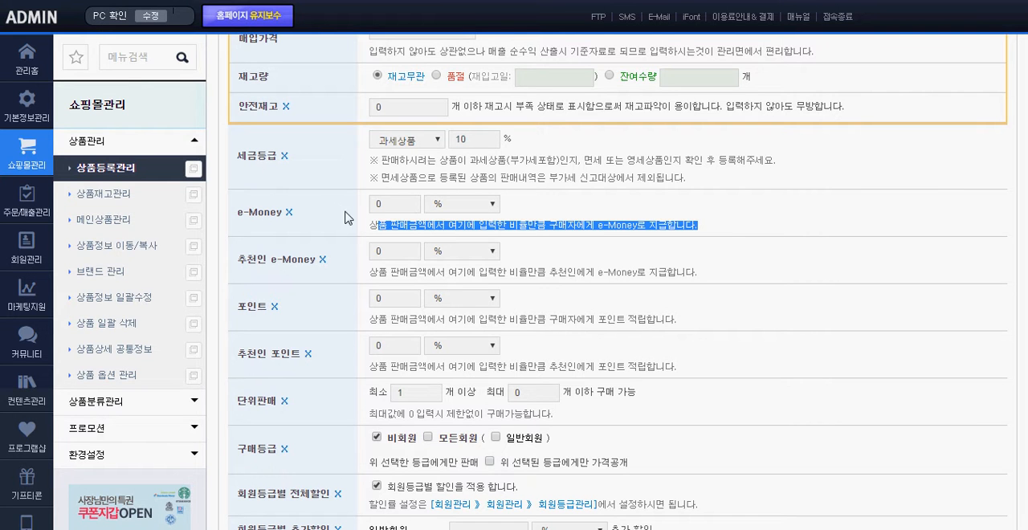
{"action": "scroll", "coordinate": [326, 201], "scroll_direction": "down", "scroll_amount": 3}
{"action": "scroll", "coordinate": [326, 201], "scroll_direction": "up", "scroll_amount": 4}
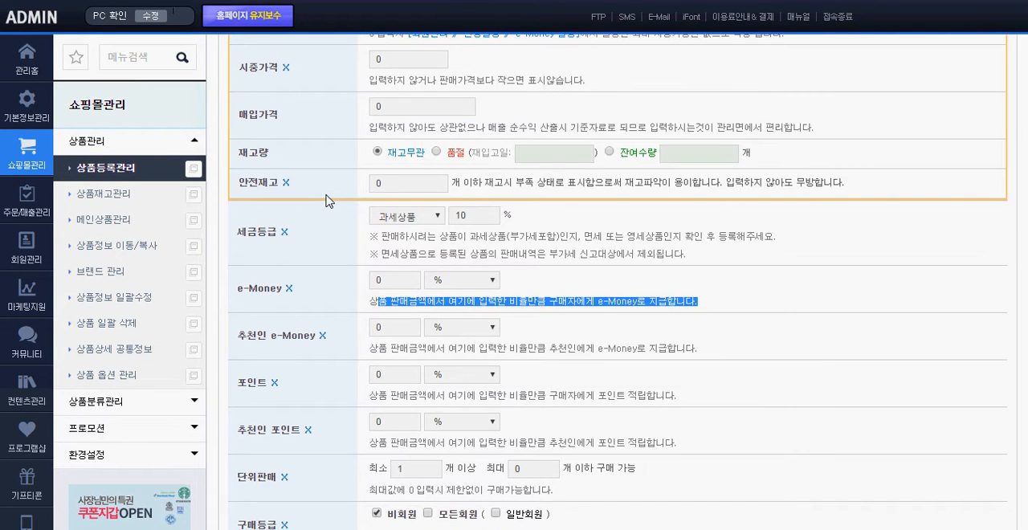
{"action": "scroll", "coordinate": [326, 200], "scroll_direction": "down", "scroll_amount": 1}
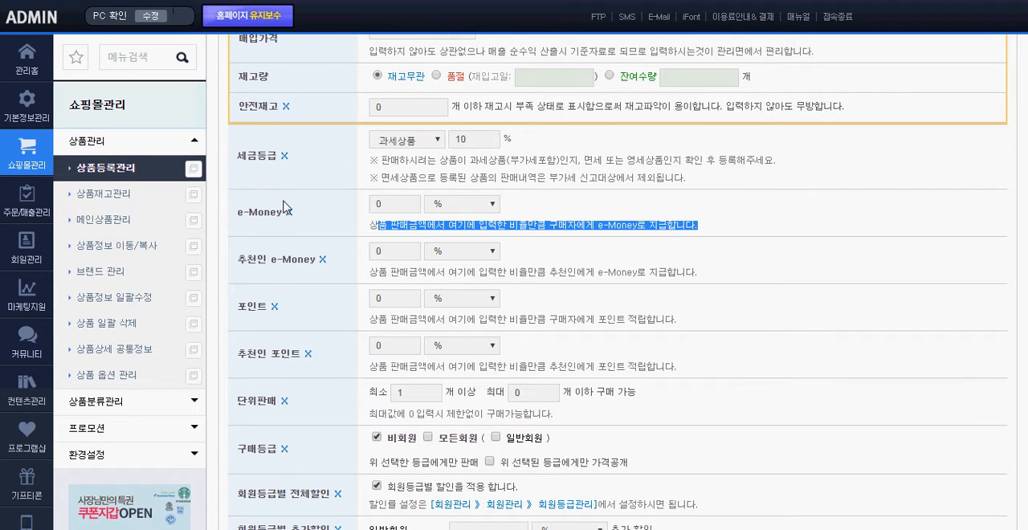
{"action": "left_click_drag", "start_coordinate": [330, 226], "coordinate": [711, 224]}
{"action": "left_click", "coordinate": [723, 228]}
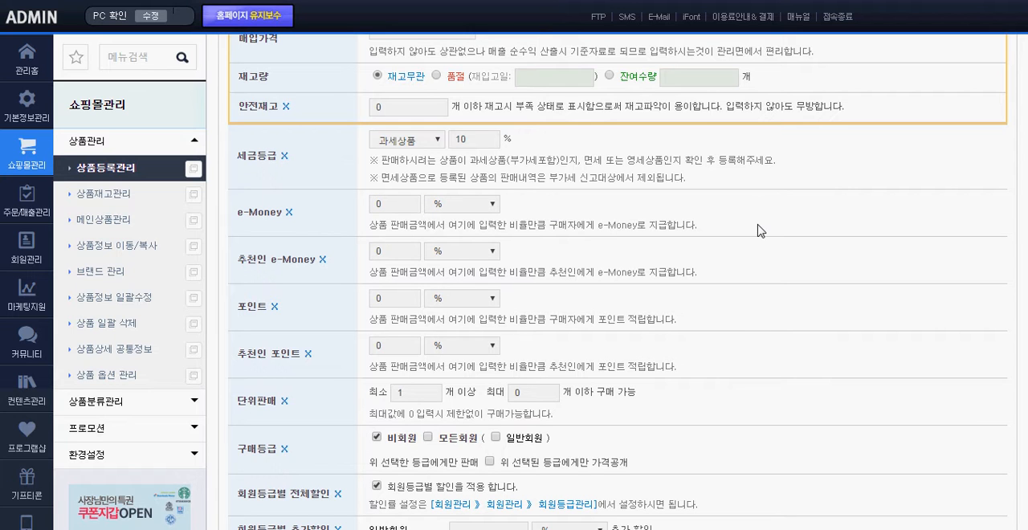
{"action": "left_click", "coordinate": [381, 206]}
{"action": "type", "text": "1"}
Hide the 추천인 e-Money item from the product's price and sales information
{"action": "scroll", "coordinate": [350, 212], "scroll_direction": "down", "scroll_amount": 1}
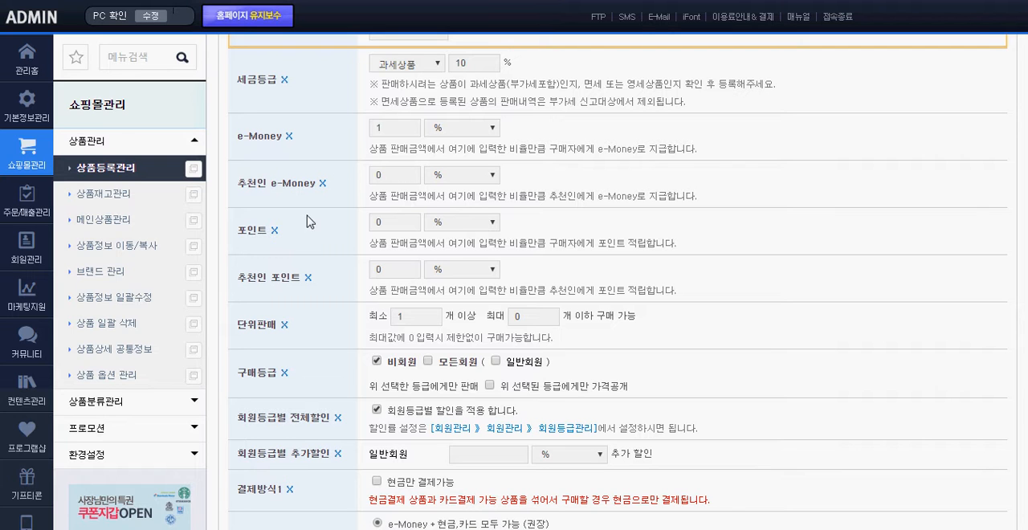
{"action": "left_click_drag", "start_coordinate": [238, 183], "coordinate": [318, 184]}
{"action": "left_click", "coordinate": [321, 202]}
{"action": "left_click", "coordinate": [322, 185]}
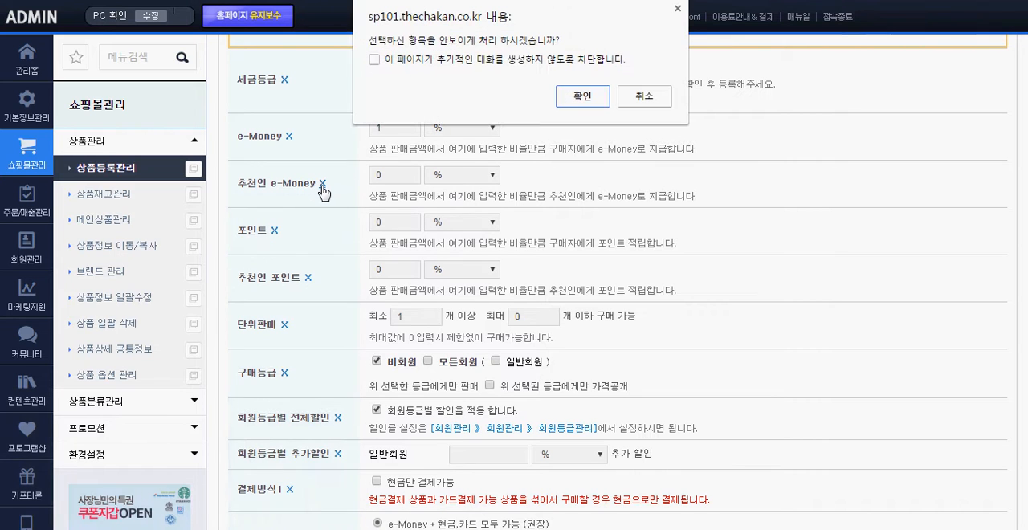
{"action": "left_click", "coordinate": [581, 95]}
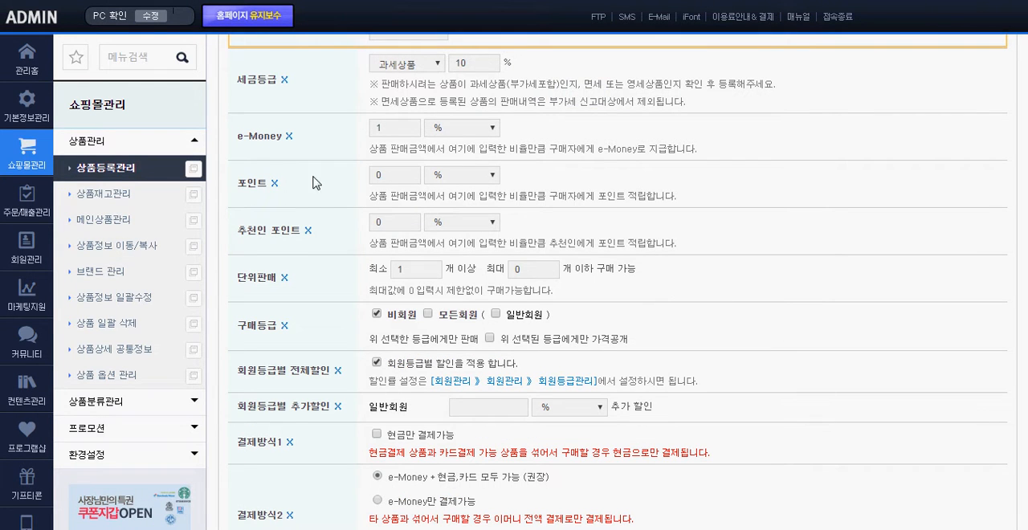
Hide the 포인트 and 추천인 포인트 items from the product's price and sales information
{"action": "left_click", "coordinate": [274, 190]}
{"action": "left_click", "coordinate": [581, 96]}
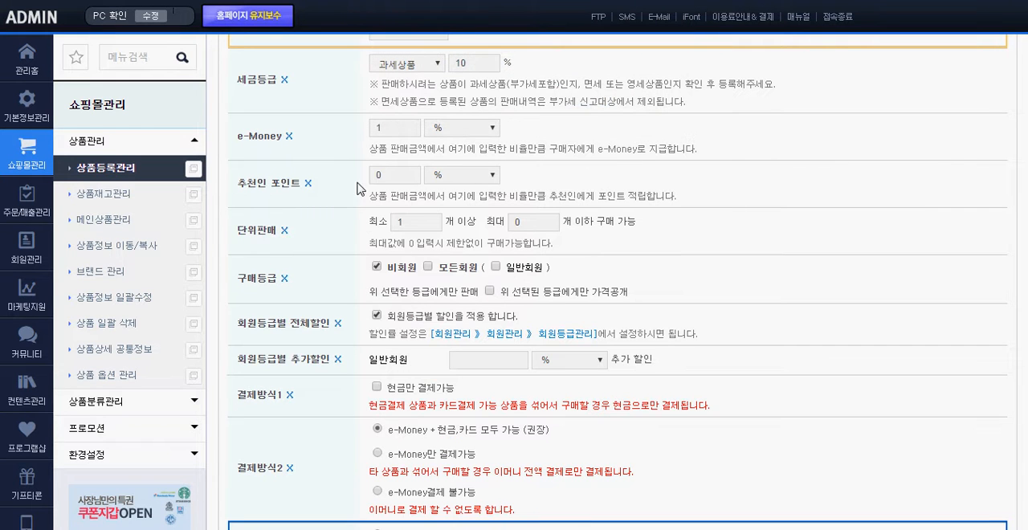
{"action": "left_click", "coordinate": [309, 184]}
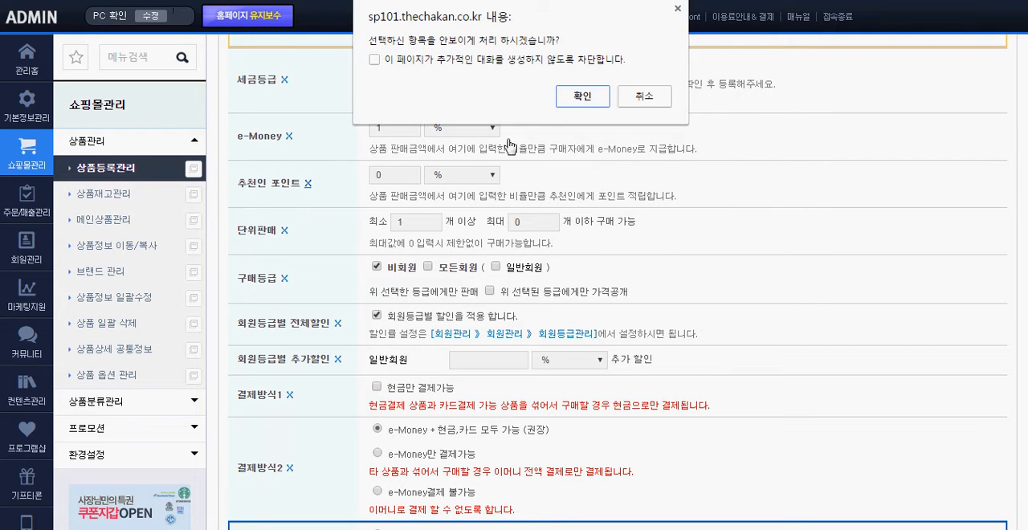
{"action": "left_click", "coordinate": [582, 97]}
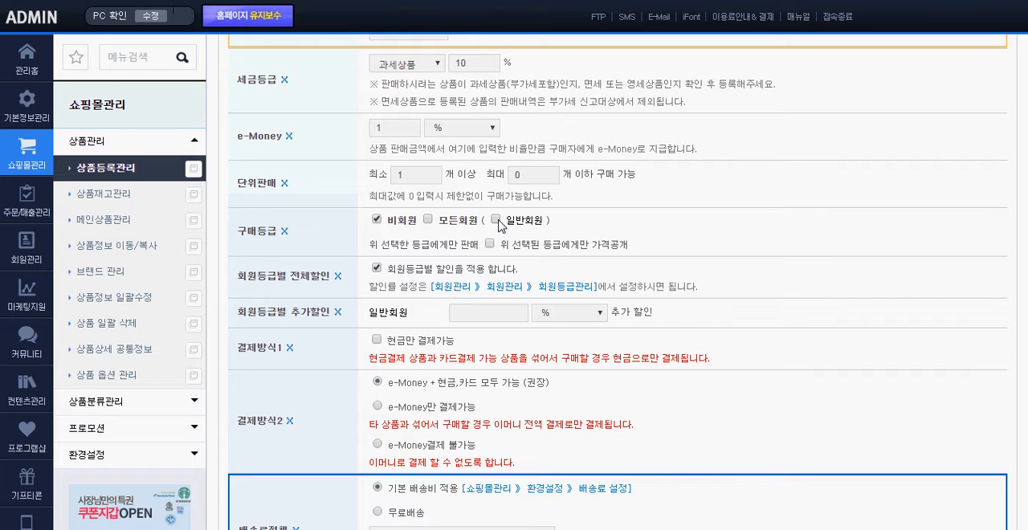
Examine the 회원등급별 전체할인 setting and its note on where the discount rate is configured
{"action": "scroll", "coordinate": [319, 232], "scroll_direction": "down", "scroll_amount": 1}
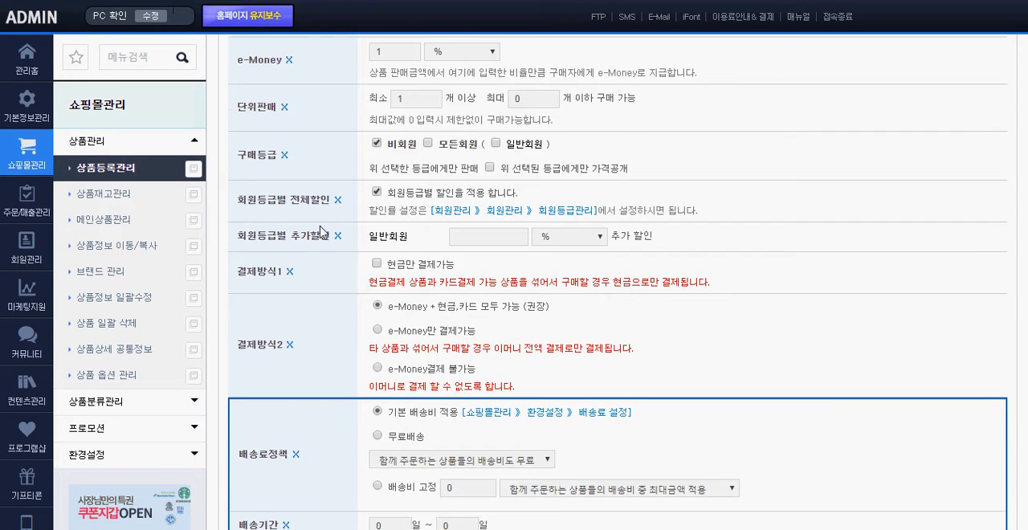
{"action": "left_click_drag", "start_coordinate": [244, 204], "coordinate": [324, 200]}
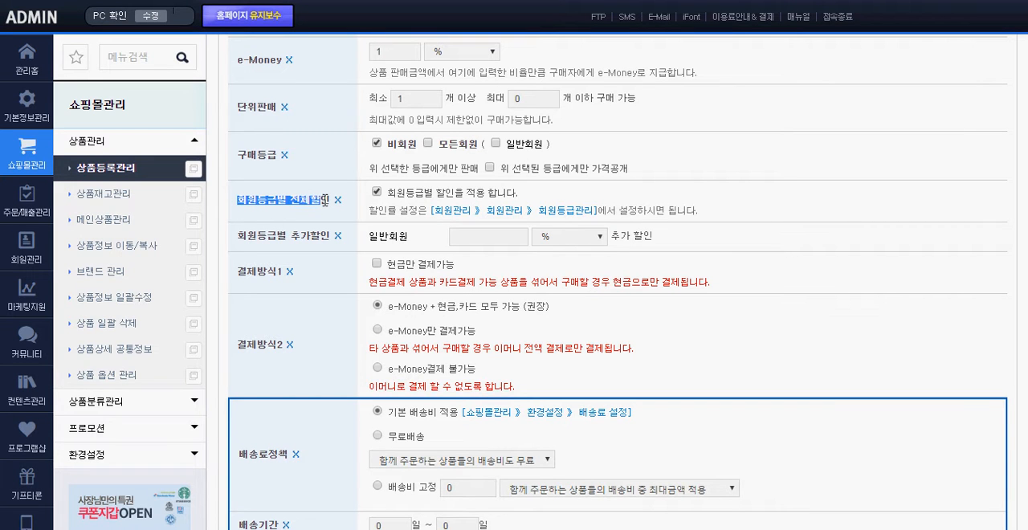
{"action": "left_click", "coordinate": [588, 195]}
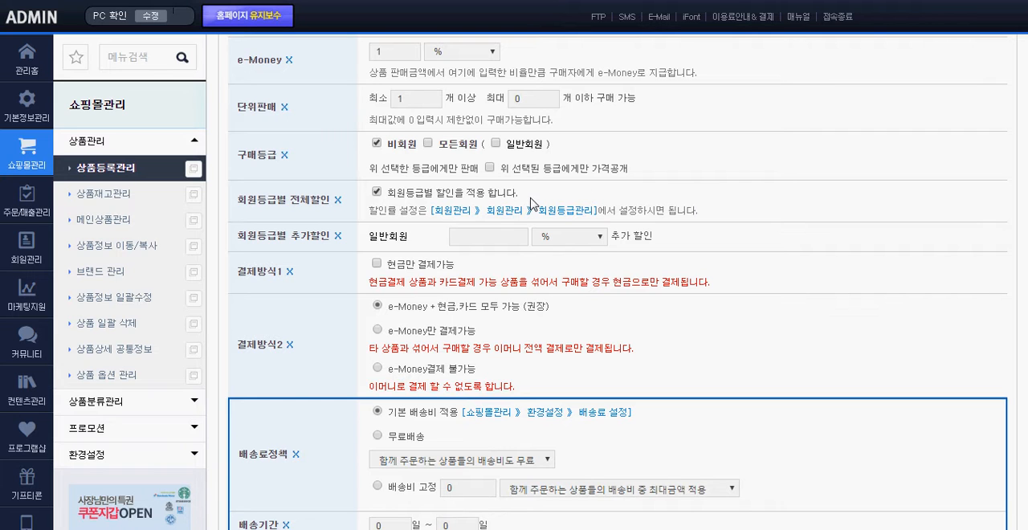
{"action": "left_click_drag", "start_coordinate": [369, 211], "coordinate": [493, 217]}
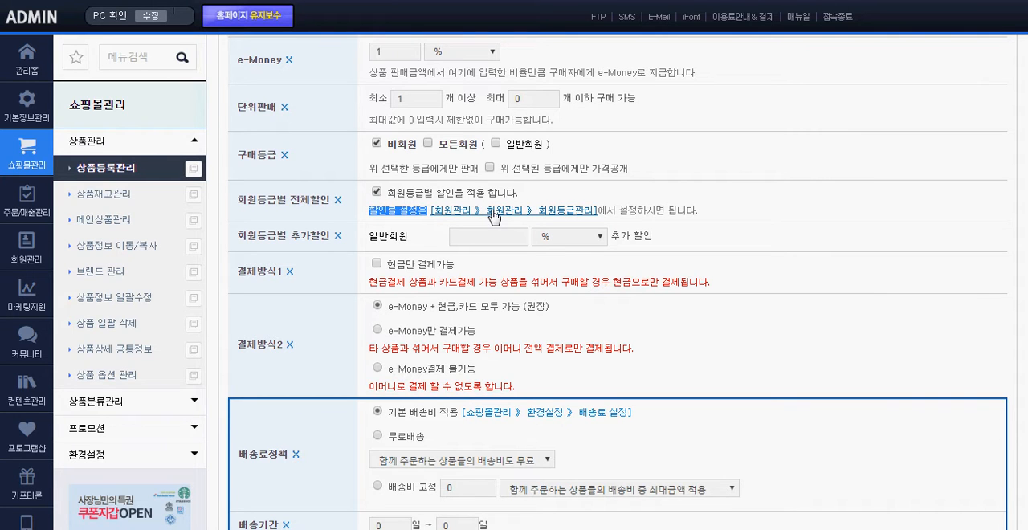
Look up the shopping-mall discount rate field of the 일반회원 grade in 회원등급관리, and return to the product form
{"action": "left_click", "coordinate": [524, 216]}
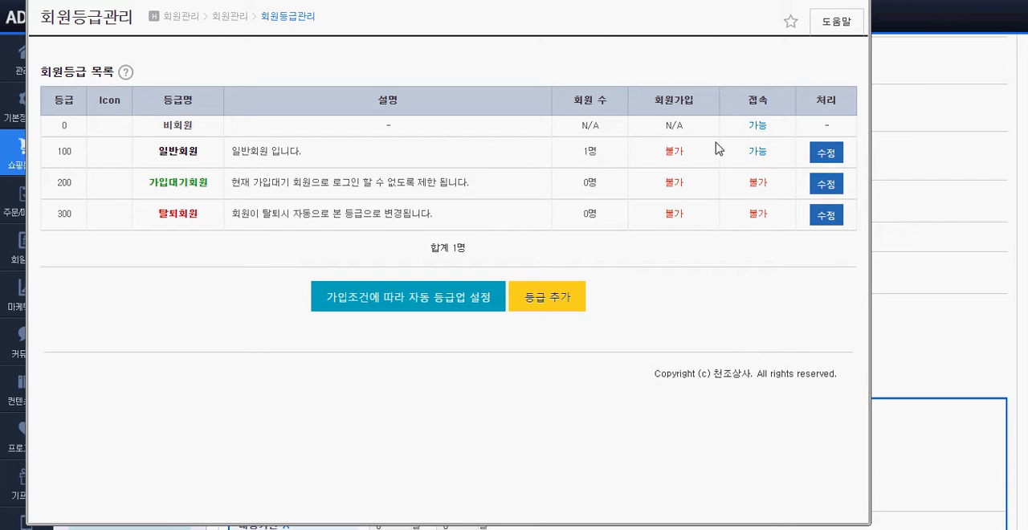
{"action": "left_click", "coordinate": [825, 154]}
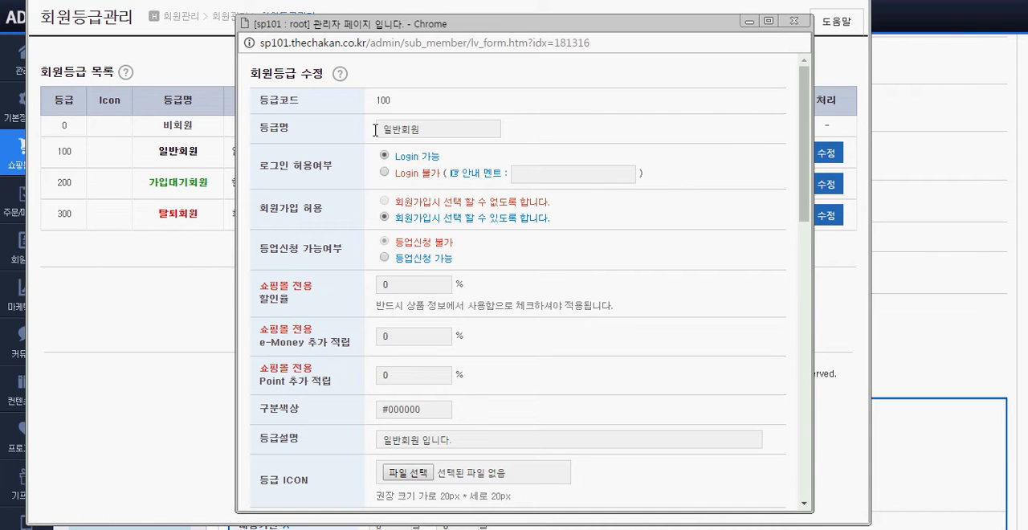
{"action": "triple_click", "coordinate": [284, 295]}
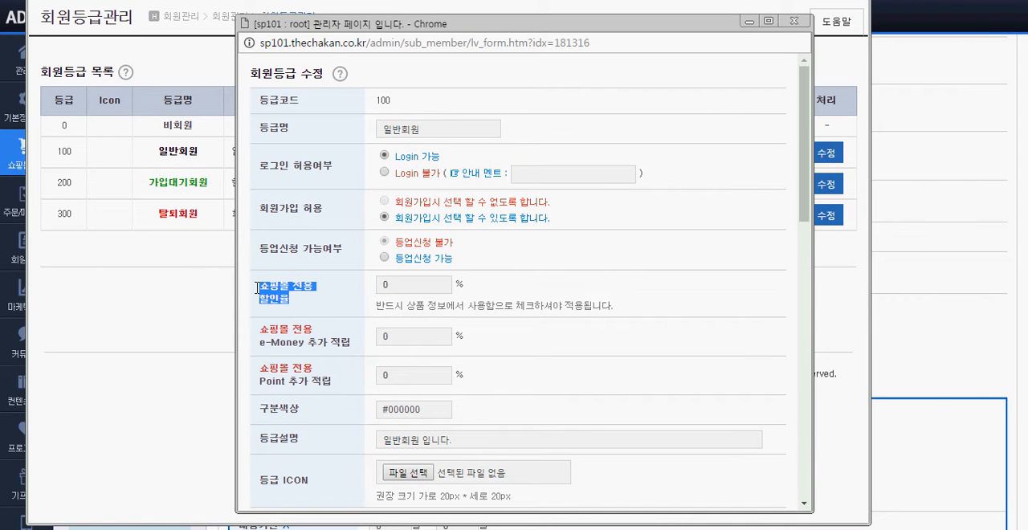
{"action": "left_click", "coordinate": [312, 296]}
{"action": "left_click_drag", "start_coordinate": [397, 286], "coordinate": [330, 283]}
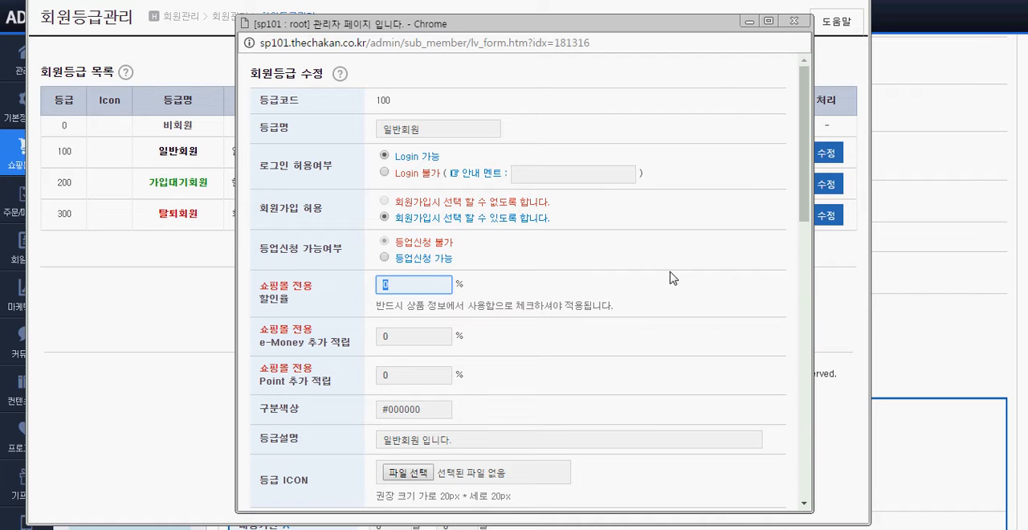
{"action": "left_click", "coordinate": [794, 22]}
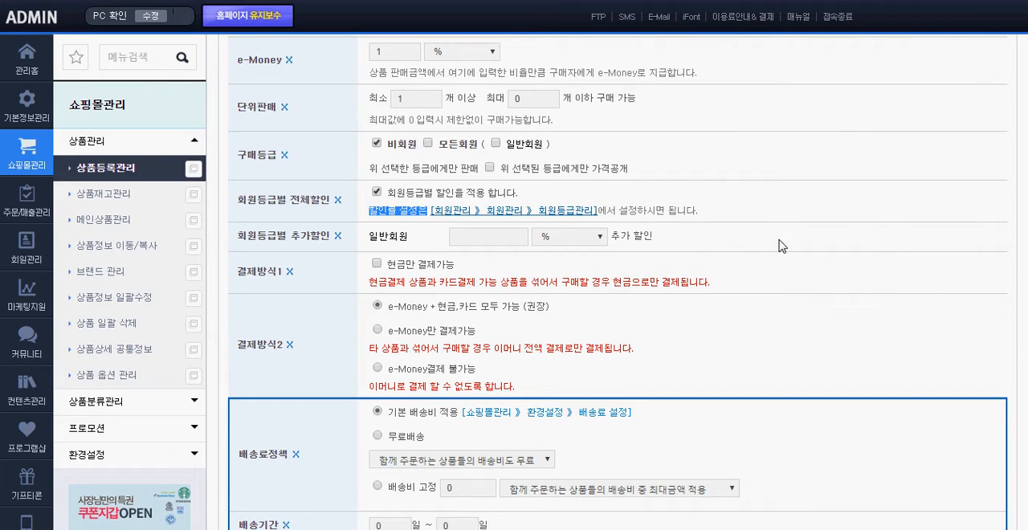
{"action": "left_click", "coordinate": [777, 222]}
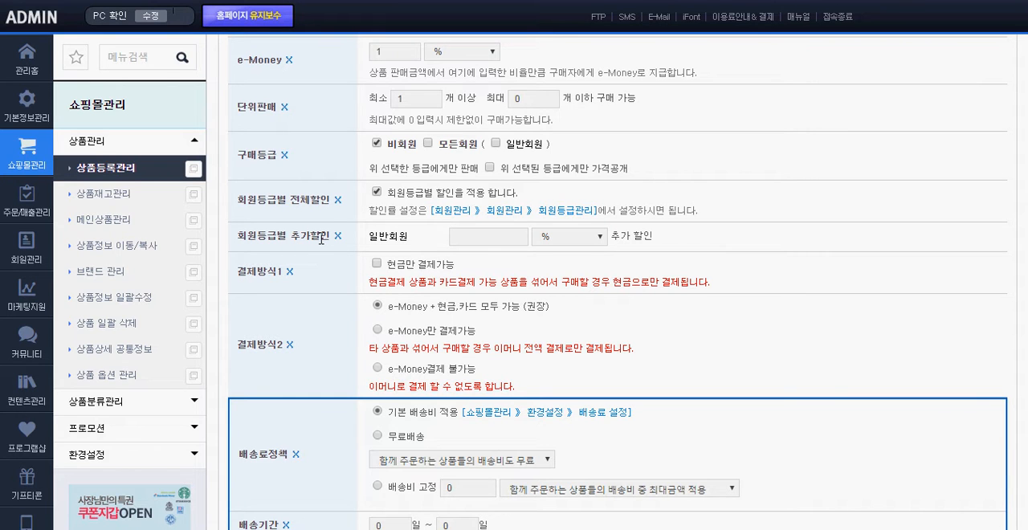
Try a 회원등급별 추가할인 of 100 in 금액 for 일반회원, and restore the empty value and % unit
{"action": "left_click", "coordinate": [465, 238]}
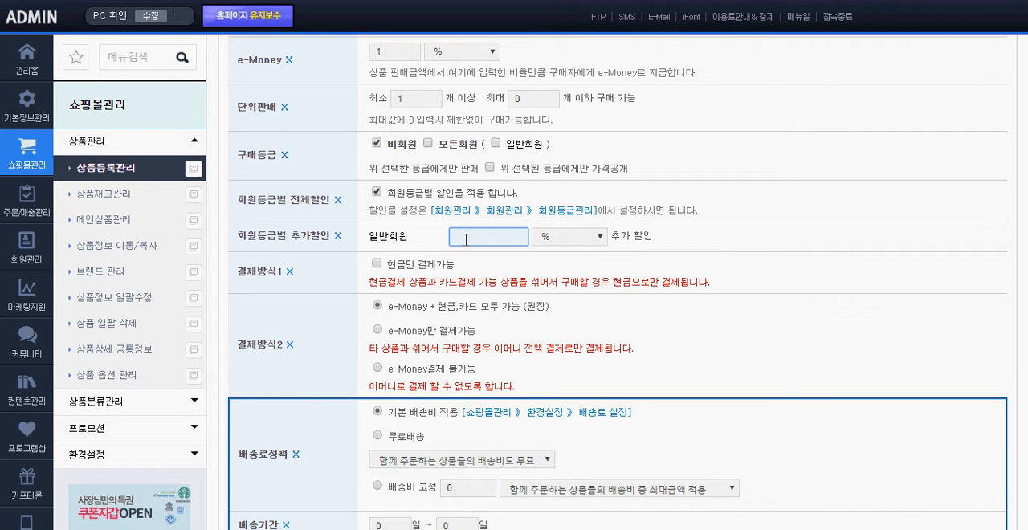
{"action": "type", "text": "1"}
{"action": "left_click", "coordinate": [585, 241]}
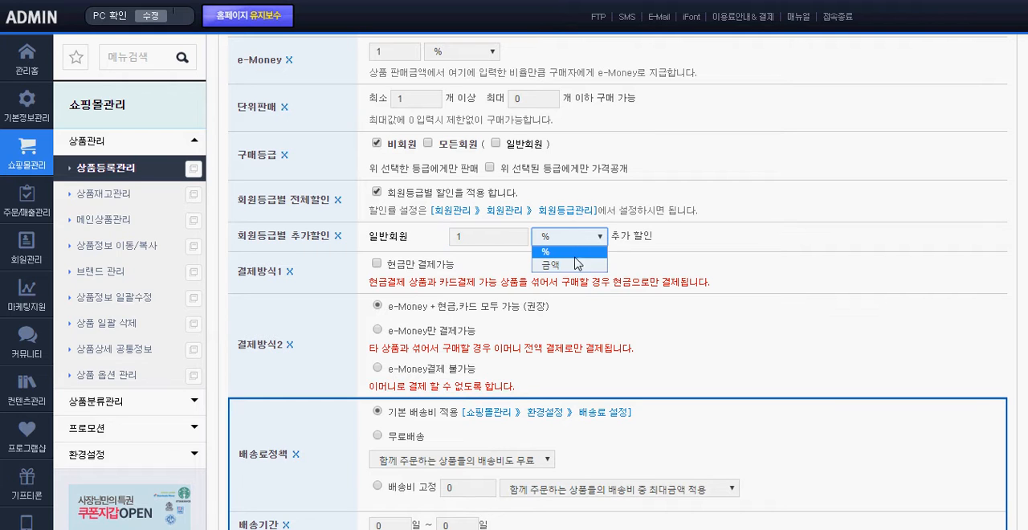
{"action": "left_click", "coordinate": [580, 262]}
{"action": "left_click", "coordinate": [479, 238]}
{"action": "type", "text": "00"}
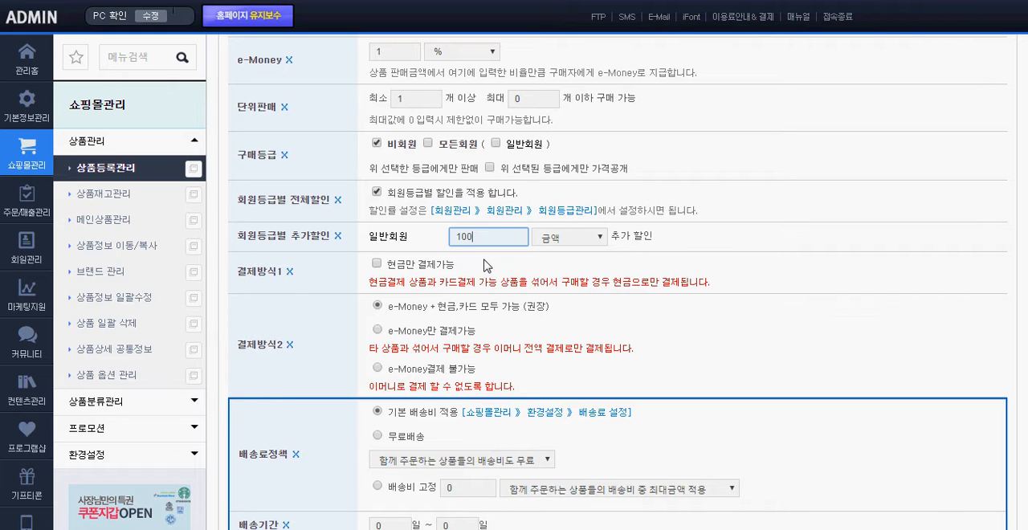
{"action": "left_click_drag", "start_coordinate": [480, 235], "coordinate": [418, 237]}
{"action": "key", "text": "BackSpace"}
{"action": "left_click", "coordinate": [597, 238]}
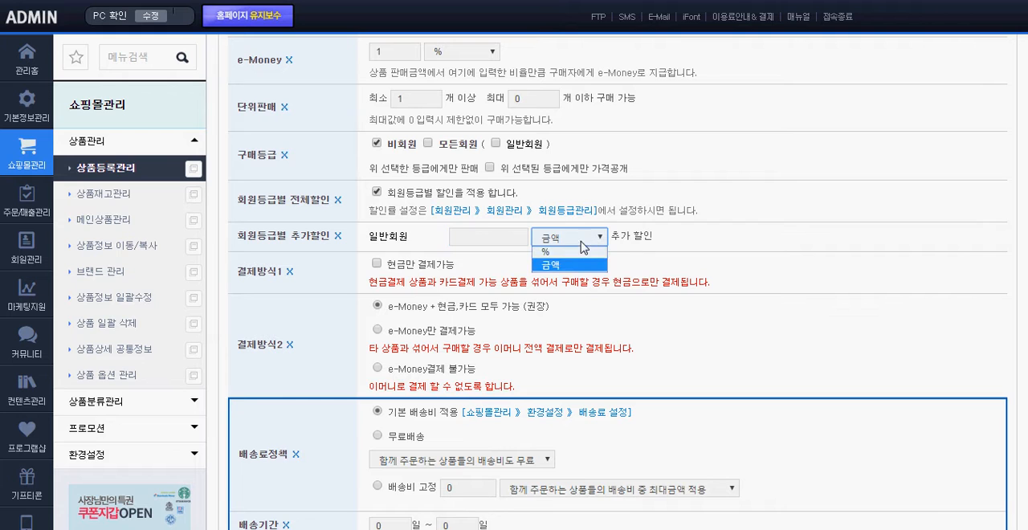
{"action": "left_click", "coordinate": [569, 251]}
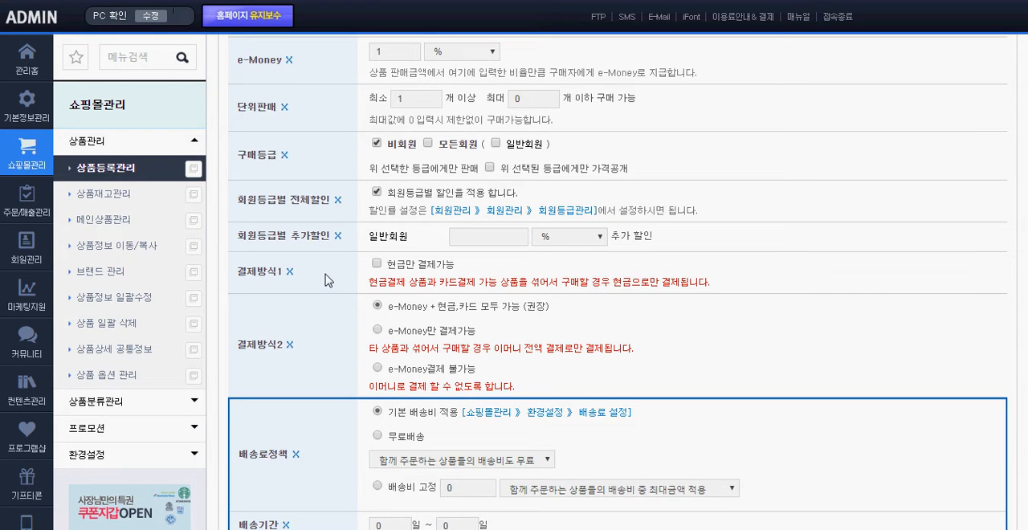
Try the cash-only option (현금만 결제가능) under 결제방식1 and leave it turned off
{"action": "scroll", "coordinate": [324, 281], "scroll_direction": "down", "scroll_amount": 1}
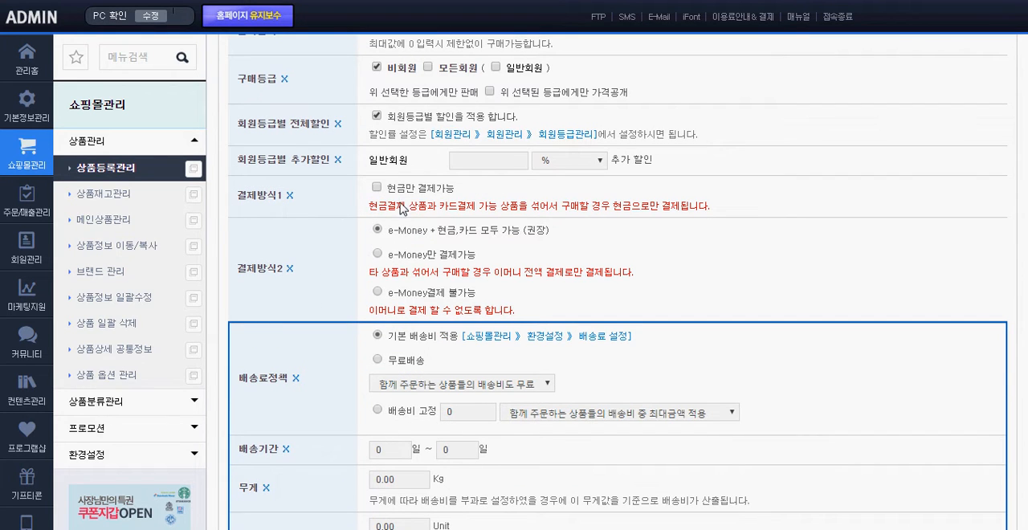
{"action": "left_click", "coordinate": [376, 189]}
Try a fixed shipping fee (배송비 고정) of 5000, and return the shipping policy to 기본 배송비 적용
{"action": "scroll", "coordinate": [325, 249], "scroll_direction": "down", "scroll_amount": 2}
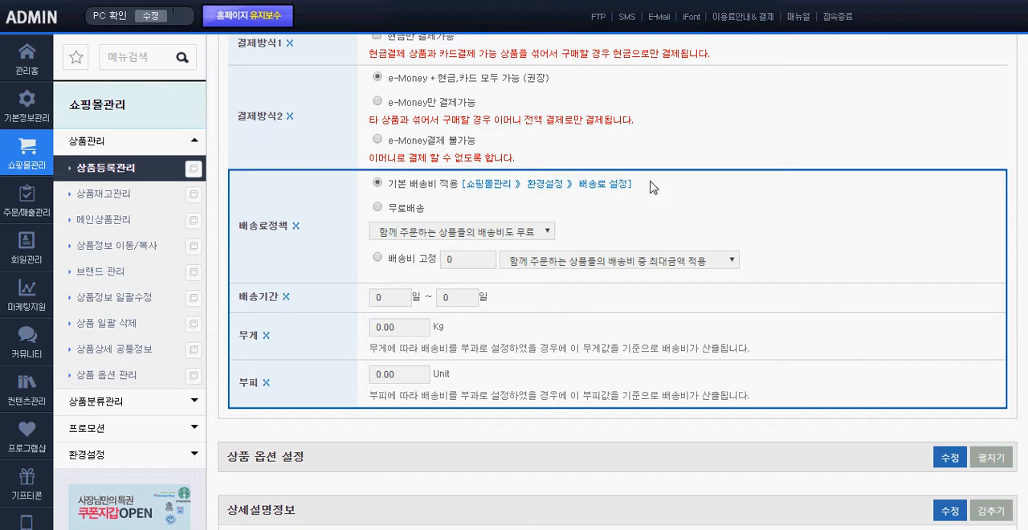
{"action": "left_click_drag", "start_coordinate": [730, 190], "coordinate": [360, 184]}
{"action": "left_click", "coordinate": [326, 193]}
{"action": "left_click", "coordinate": [396, 260]}
{"action": "type", "text": "5000"}
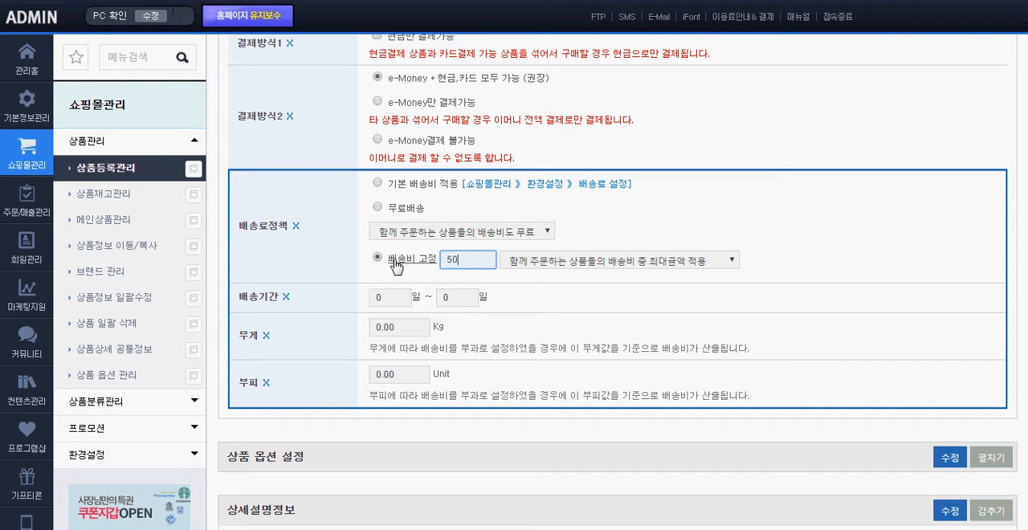
{"action": "key", "text": "BackSpace"}
{"action": "key", "text": "BackSpace"}
{"action": "key", "text": "BackSpace"}
{"action": "key", "text": "BackSpace"}
{"action": "left_click", "coordinate": [412, 186]}
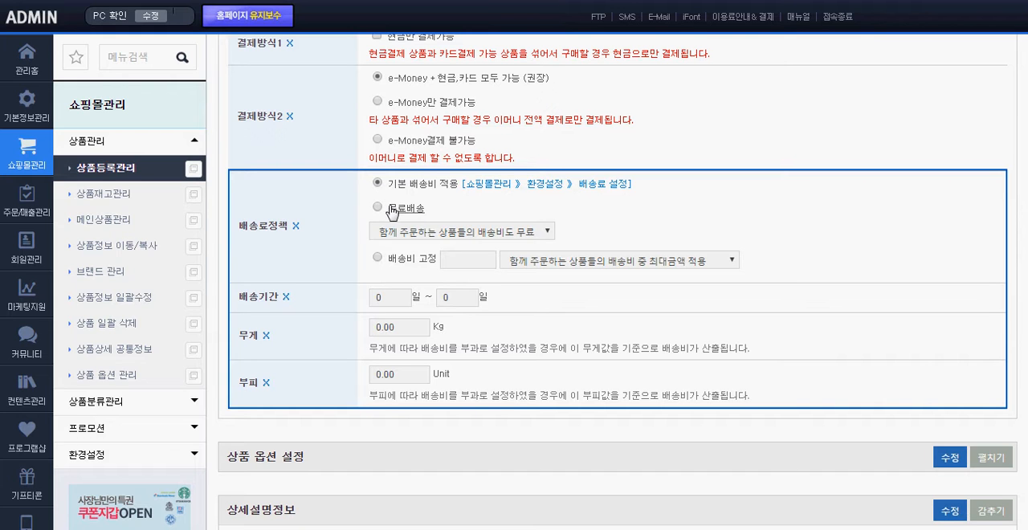
Hide the 부피 and 무게 items from the product's shipping information
{"action": "scroll", "coordinate": [339, 264], "scroll_direction": "down", "scroll_amount": 2}
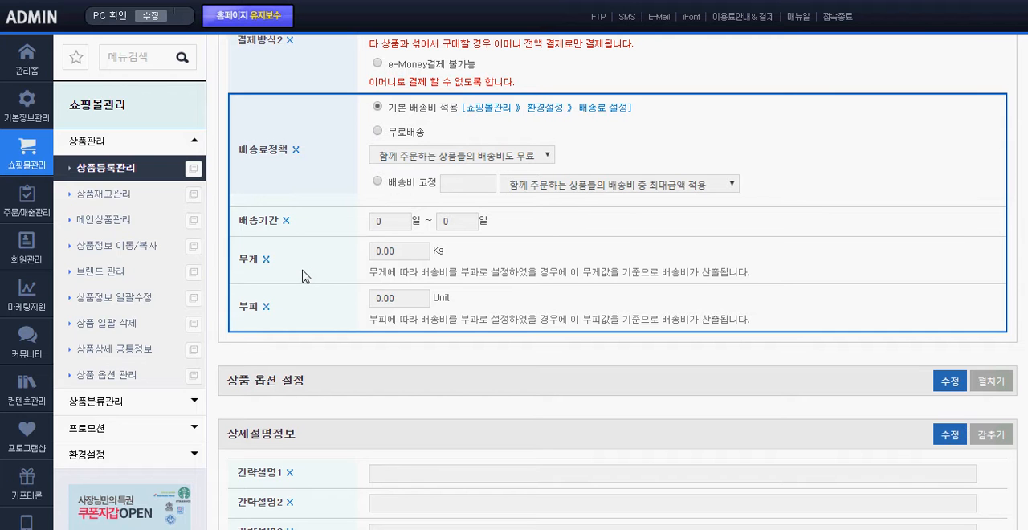
{"action": "left_click", "coordinate": [268, 309]}
{"action": "left_click", "coordinate": [580, 102]}
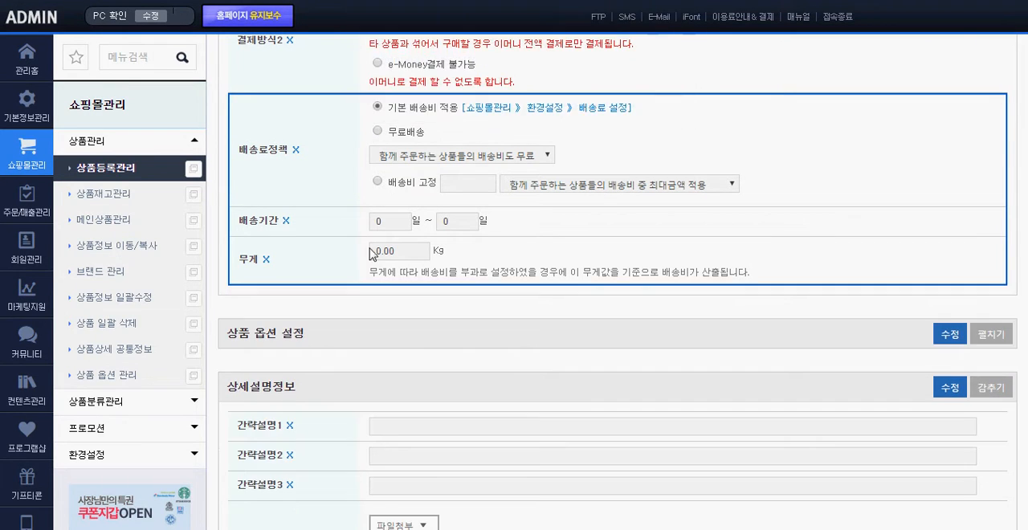
{"action": "left_click", "coordinate": [265, 258]}
{"action": "left_click", "coordinate": [583, 105]}
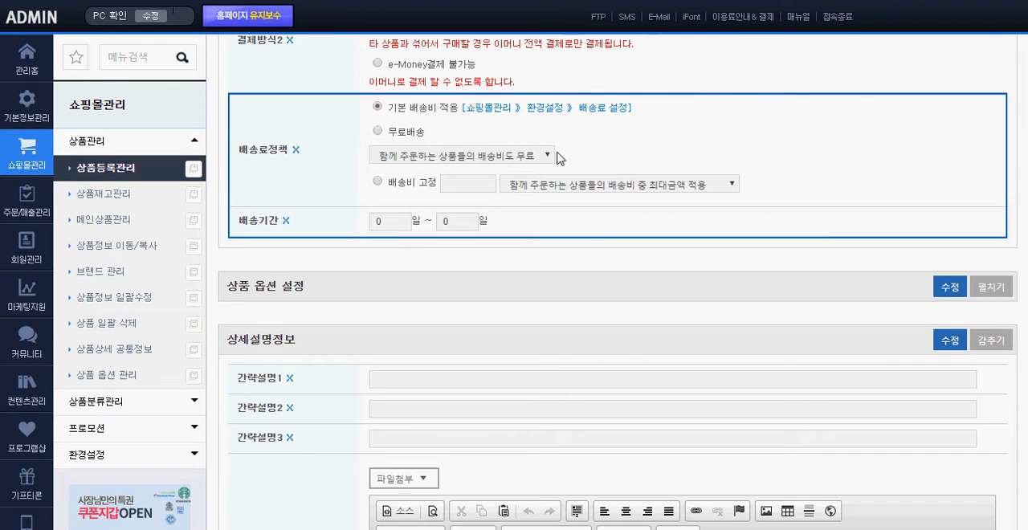
Expand the 상품 옵션 설정 section to view its option settings, and collapse it again
{"action": "scroll", "coordinate": [426, 265], "scroll_direction": "down", "scroll_amount": 2}
{"action": "left_click_drag", "start_coordinate": [335, 137], "coordinate": [227, 133]}
{"action": "left_click", "coordinate": [354, 152]}
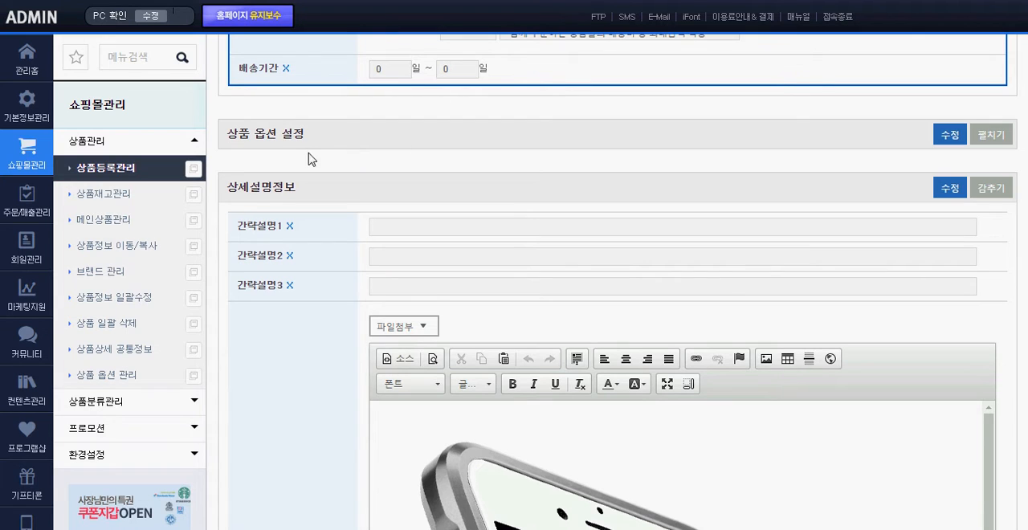
{"action": "left_click", "coordinate": [989, 136]}
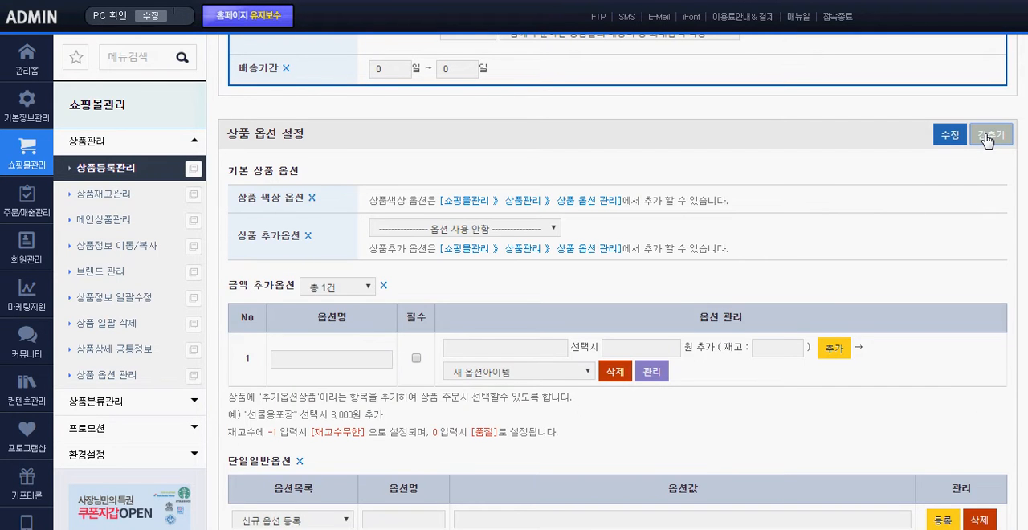
{"action": "left_click", "coordinate": [987, 137]}
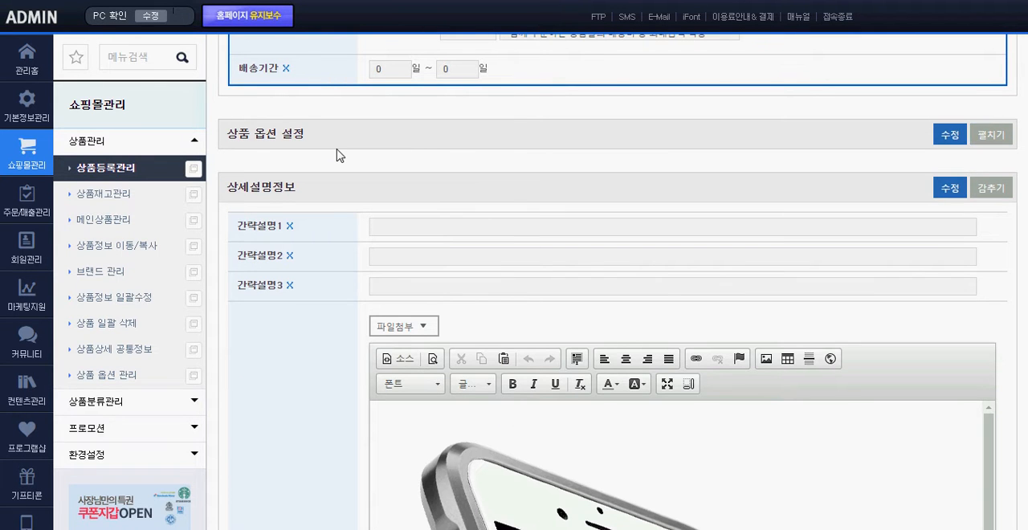
Examine the 간략설명1 to 간략설명3 fields and the 상세설명 editor in the detailed description section
{"action": "scroll", "coordinate": [337, 155], "scroll_direction": "down", "scroll_amount": 3}
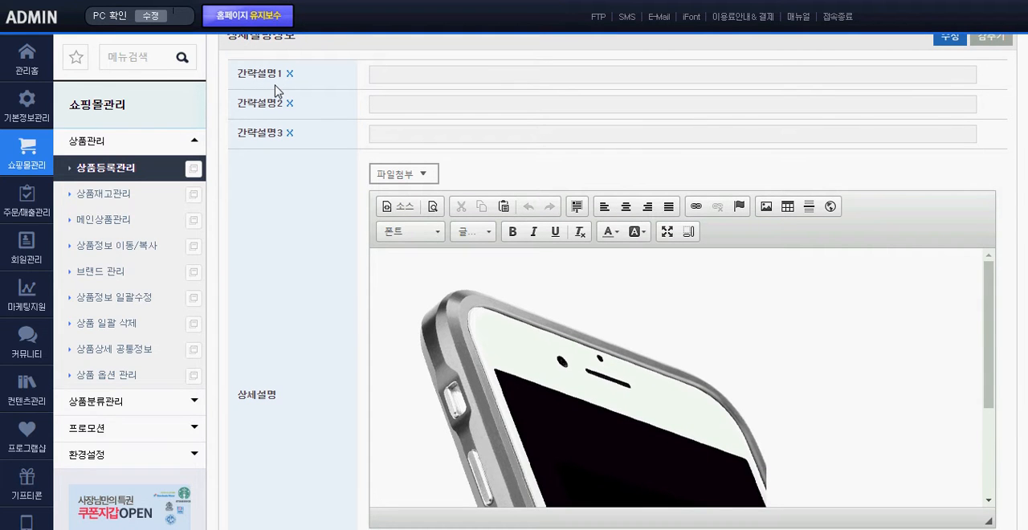
{"action": "left_click", "coordinate": [393, 73]}
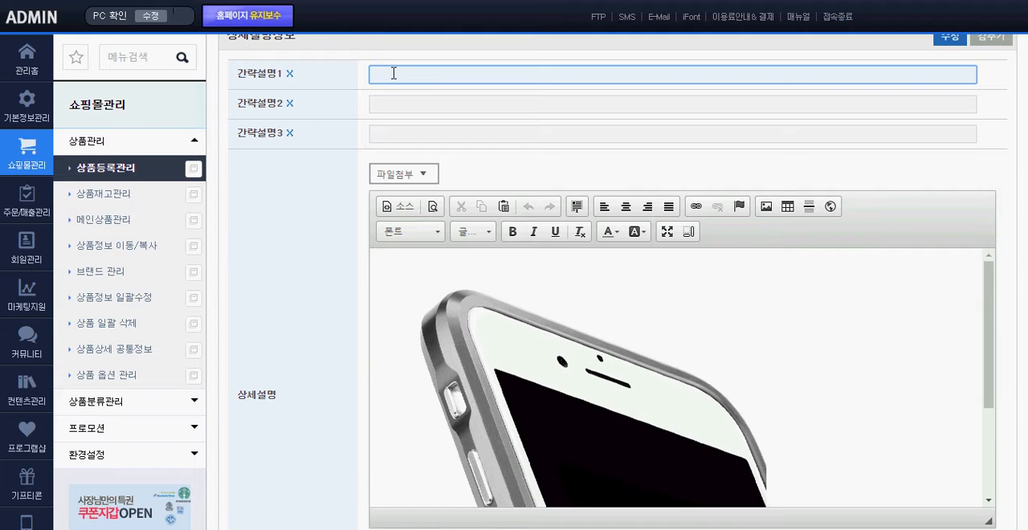
{"action": "left_click_drag", "start_coordinate": [335, 72], "coordinate": [341, 147]}
{"action": "left_click", "coordinate": [338, 161]}
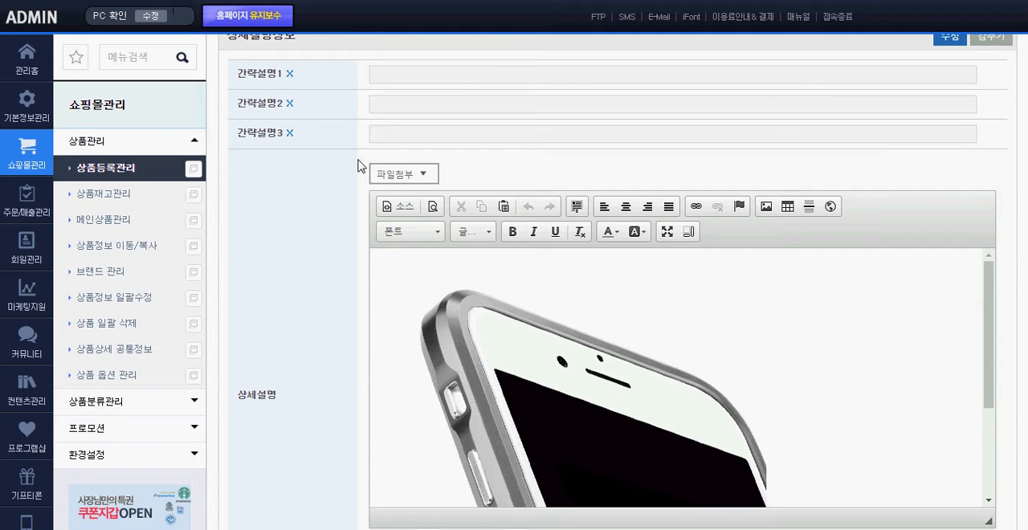
{"action": "scroll", "coordinate": [344, 166], "scroll_direction": "down", "scroll_amount": 1}
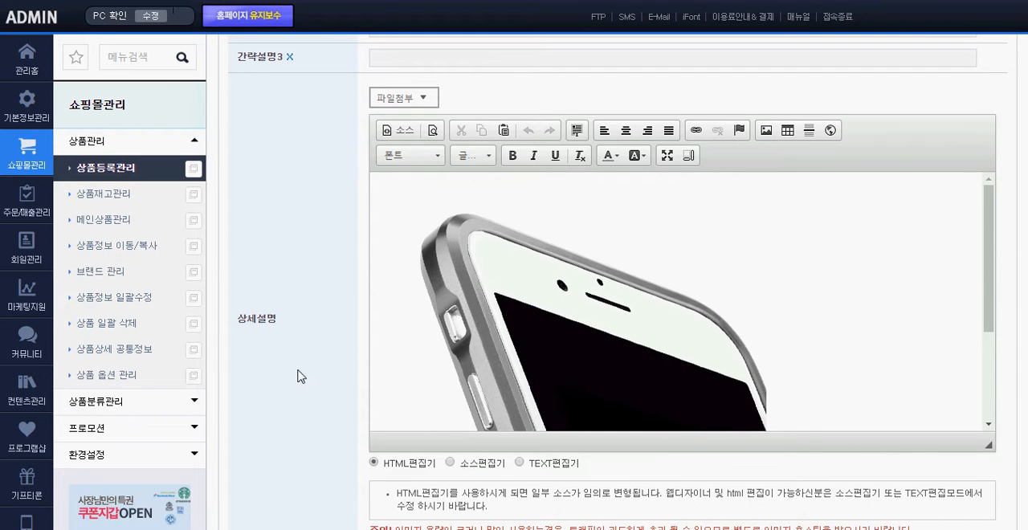
{"action": "left_click_drag", "start_coordinate": [299, 331], "coordinate": [231, 329]}
{"action": "scroll", "coordinate": [291, 222], "scroll_direction": "down", "scroll_amount": 3}
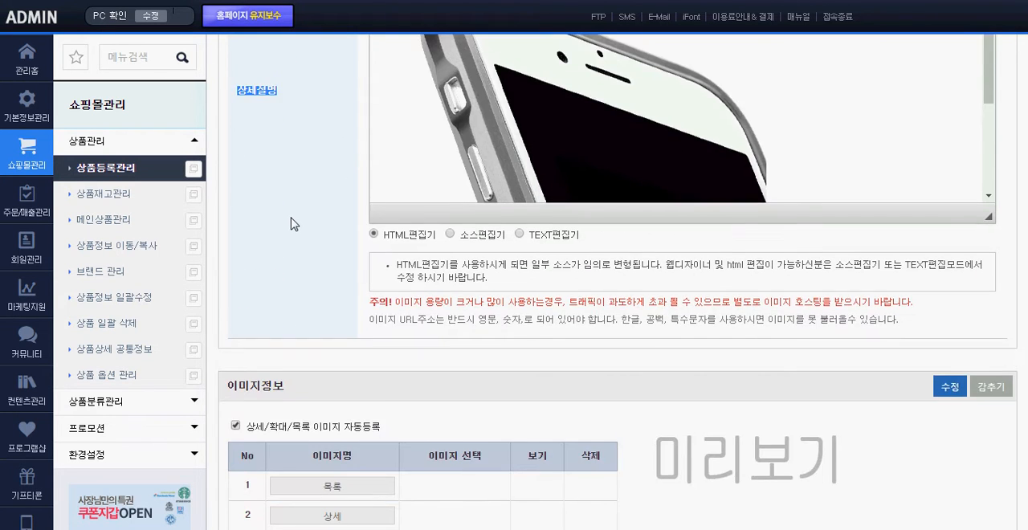
Switch to the storefront and open the product page of 아이폰7 0.2MM 강화유리 방탄 필름 from 메인상품
{"action": "scroll", "coordinate": [291, 222], "scroll_direction": "up", "scroll_amount": 5}
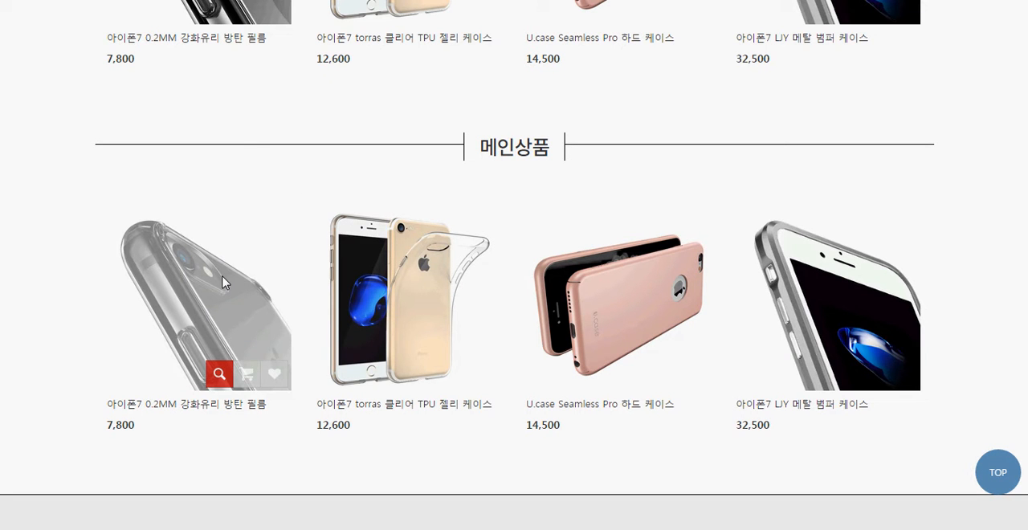
{"action": "left_click", "coordinate": [220, 374]}
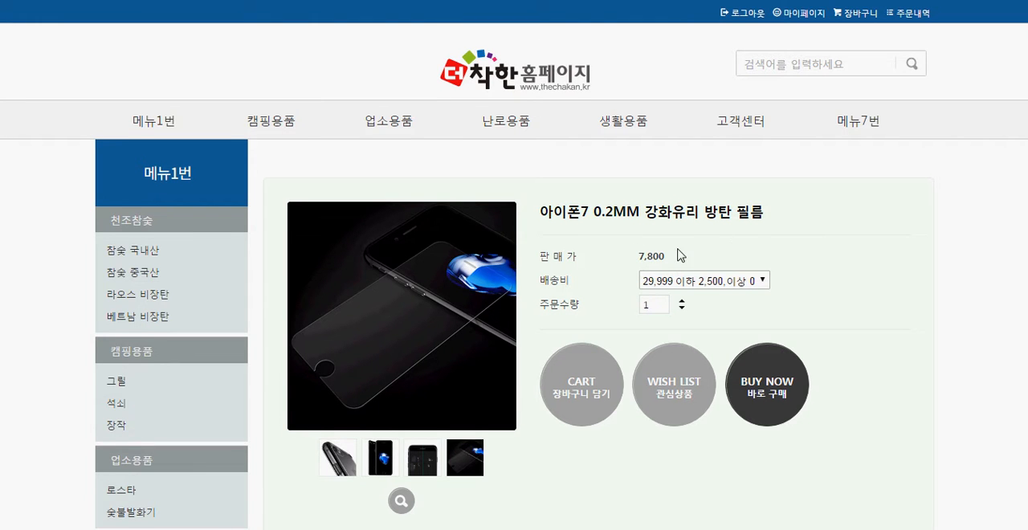
Examine the product's detail images and the 관련 상품 section on its storefront page
{"action": "scroll", "coordinate": [682, 249], "scroll_direction": "down", "scroll_amount": 12}
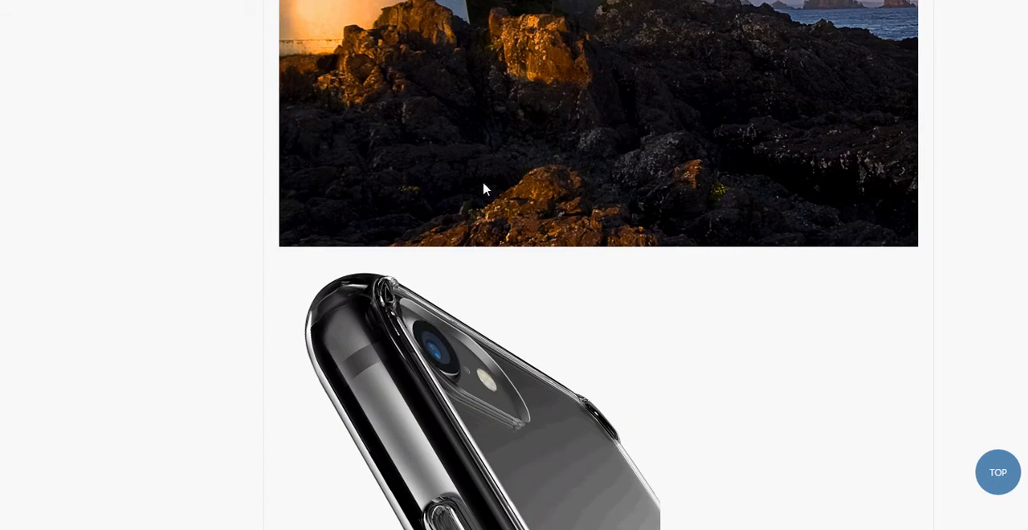
{"action": "scroll", "coordinate": [546, 264], "scroll_direction": "down", "scroll_amount": 7}
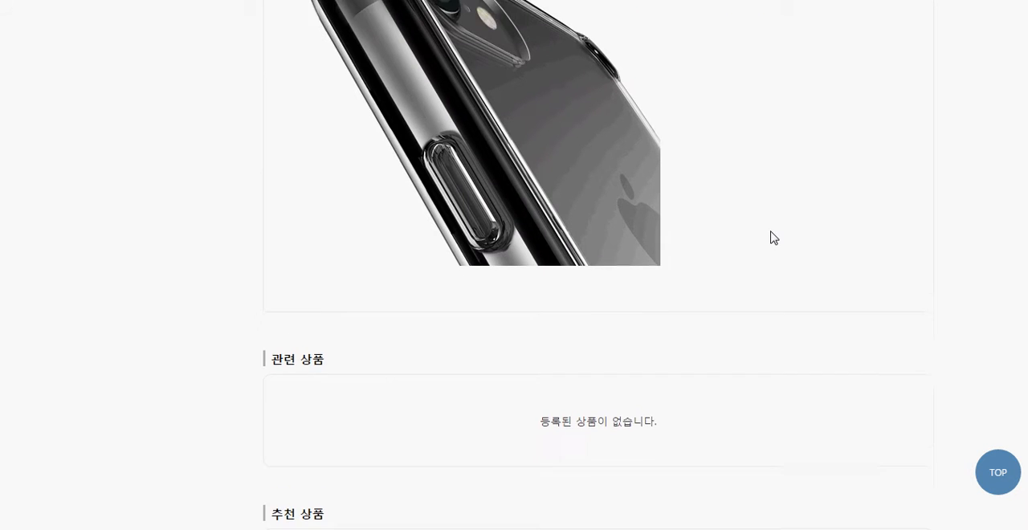
{"action": "scroll", "coordinate": [771, 238], "scroll_direction": "up", "scroll_amount": 15}
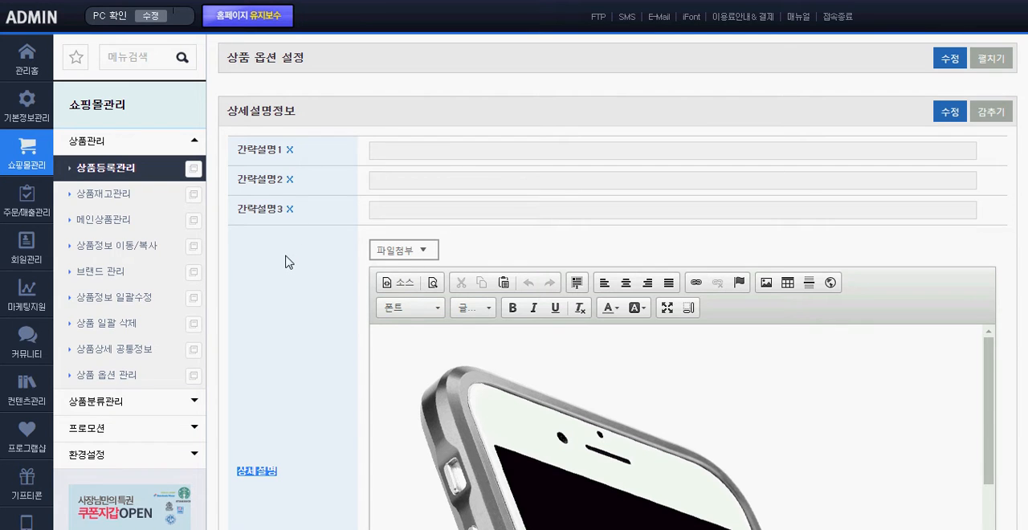
{"action": "scroll", "coordinate": [287, 259], "scroll_direction": "down", "scroll_amount": 3}
Return to the product's 상세설명 field in the admin and make its editor area taller
{"action": "triple_click", "coordinate": [283, 258]}
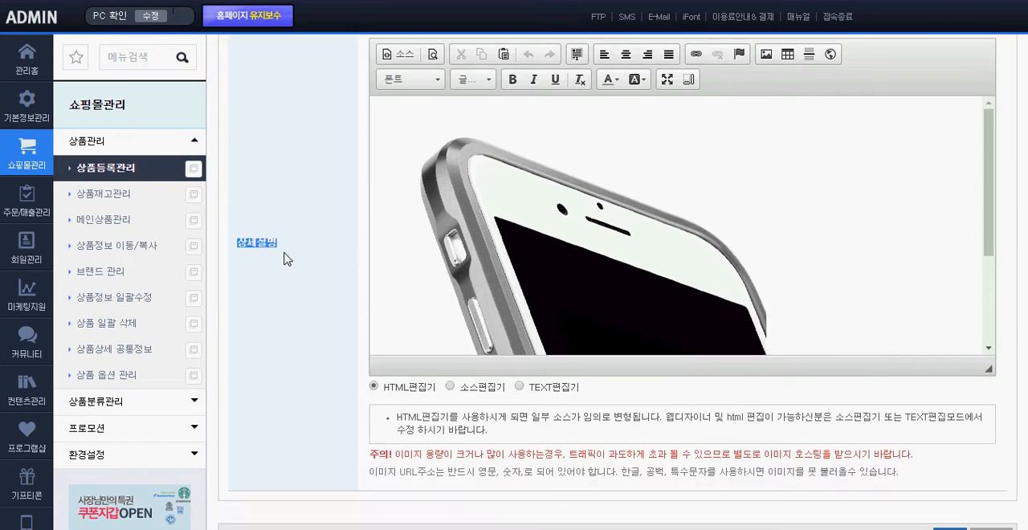
{"action": "scroll", "coordinate": [948, 265], "scroll_direction": "down", "scroll_amount": 3}
{"action": "scroll", "coordinate": [741, 197], "scroll_direction": "up", "scroll_amount": 5}
{"action": "scroll", "coordinate": [959, 216], "scroll_direction": "up", "scroll_amount": 2}
{"action": "scroll", "coordinate": [1000, 211], "scroll_direction": "down", "scroll_amount": 4}
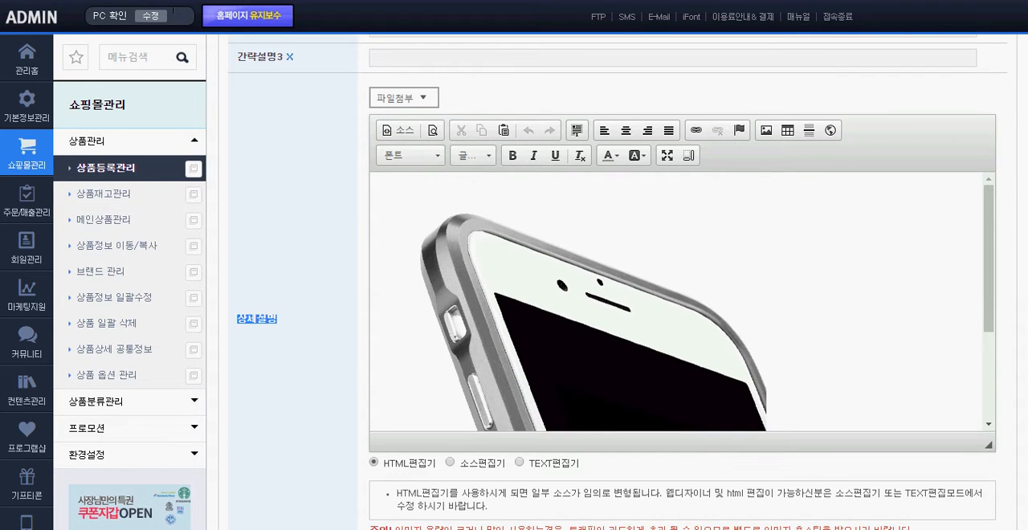
{"action": "scroll", "coordinate": [1011, 211], "scroll_direction": "down", "scroll_amount": 2}
{"action": "scroll", "coordinate": [1012, 210], "scroll_direction": "up", "scroll_amount": 1}
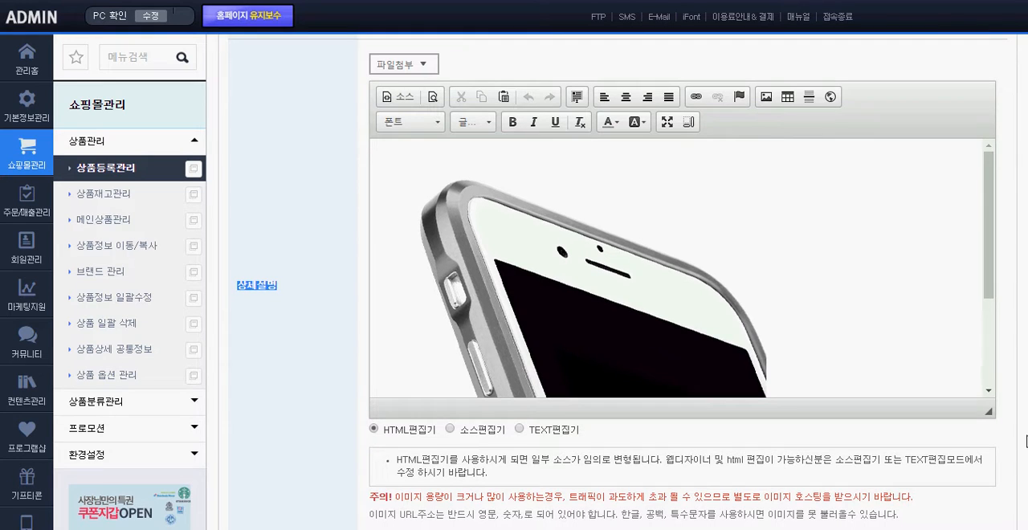
{"action": "left_click_drag", "start_coordinate": [988, 411], "coordinate": [993, 464]}
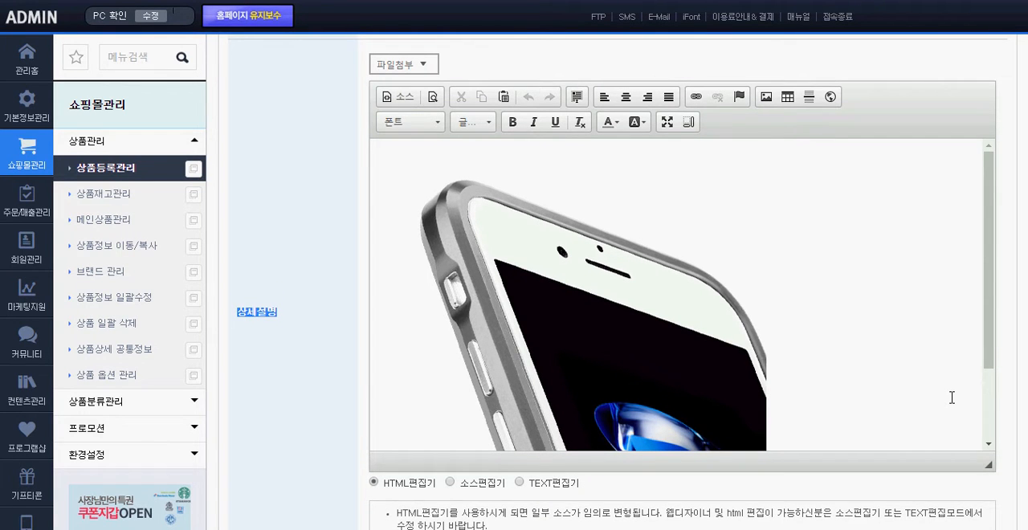
Insert three blank lines above the phone image in the 상세설명 editor and place the cursor on the first one
{"action": "left_click", "coordinate": [413, 163]}
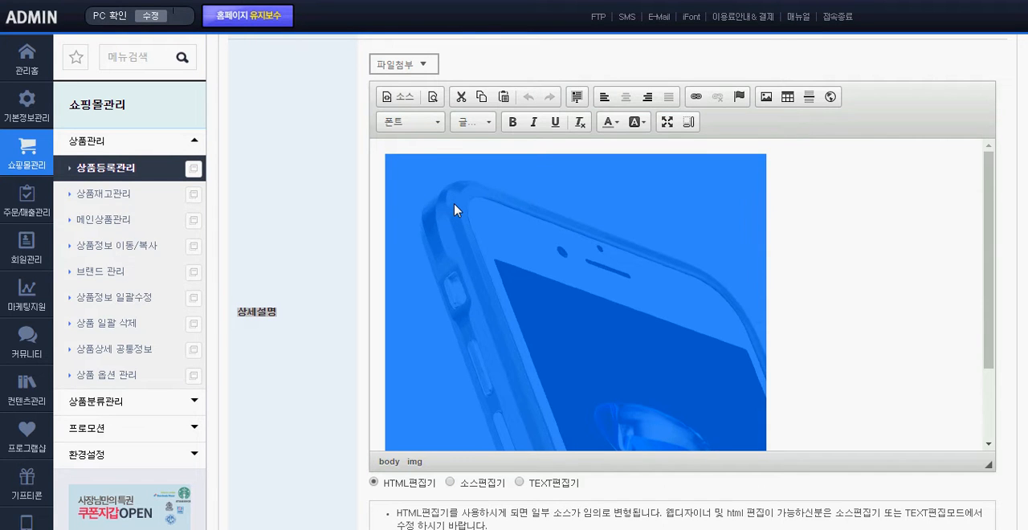
{"action": "key", "text": "Left"}
{"action": "key", "text": "Return"}
{"action": "key", "text": "Return"}
{"action": "key", "text": "Return"}
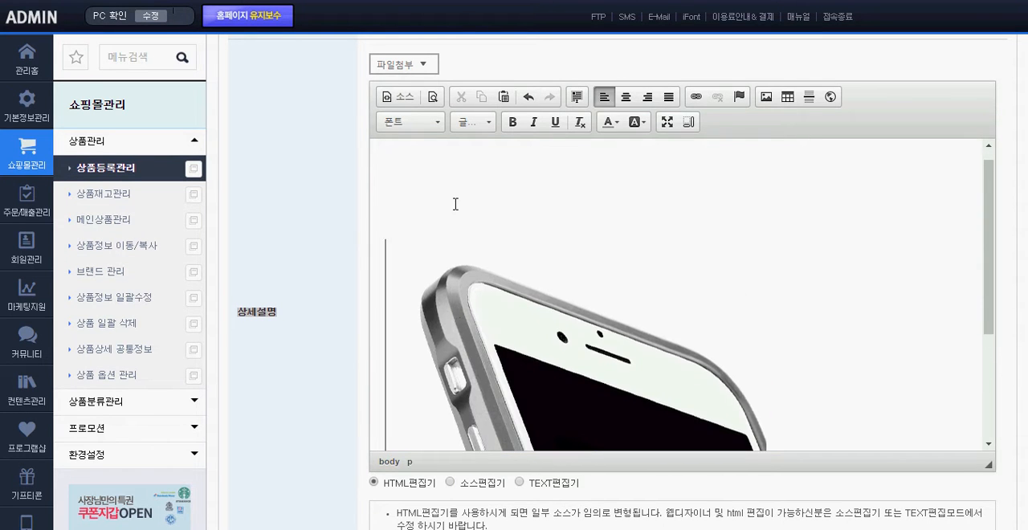
{"action": "key", "text": "Up"}
{"action": "key", "text": "Up"}
{"action": "key", "text": "Up"}
{"action": "key", "text": "Up"}
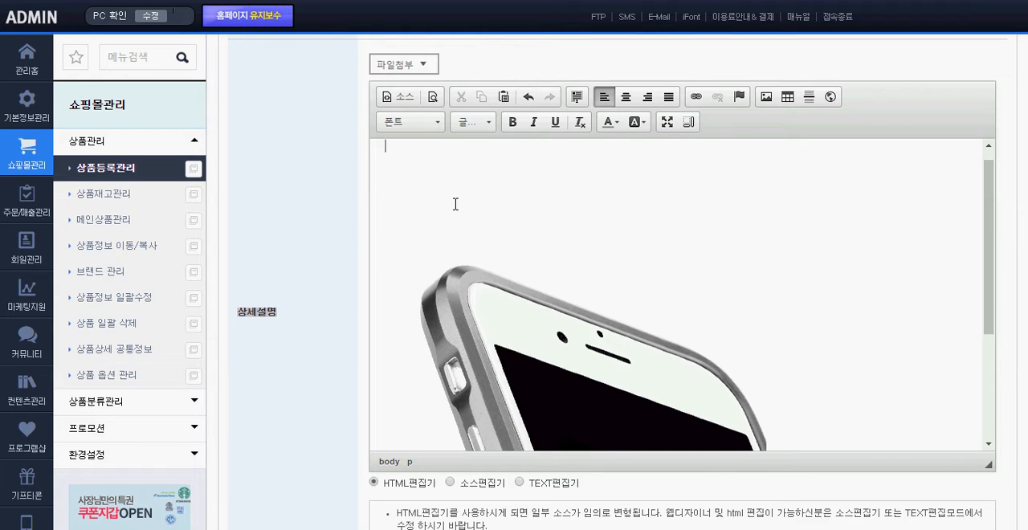
Enter "본 제품은 국내산으로 최고의 품질을 자랑.." on the first line of the detailed description
{"action": "type", "text": "ㄴㄴ 제품"}
{"action": "type", "text": "은 국내"}
{"action": "type", "text": "산으"}
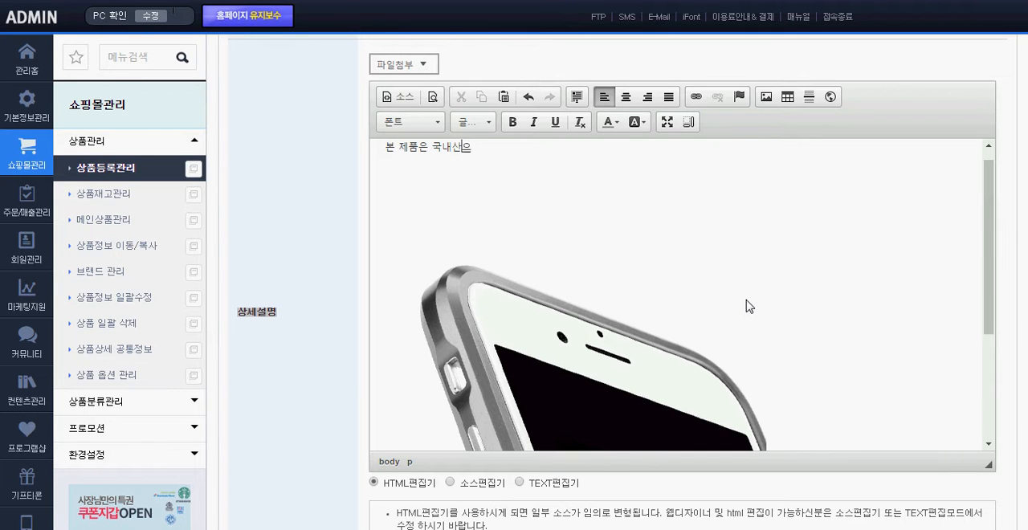
{"action": "type", "text": "로 최공ㅢ 품질을 "}
{"action": "type", "text": "잔"}
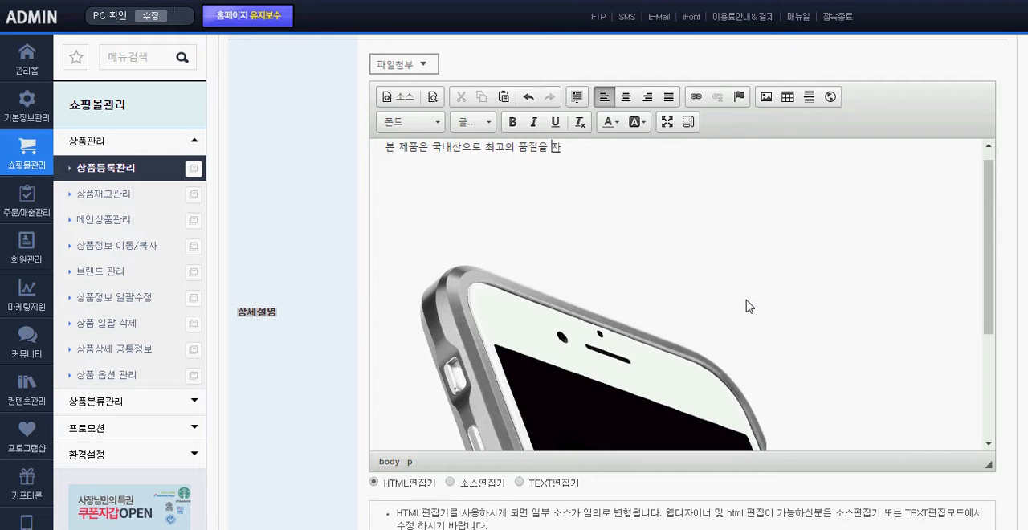
{"action": "type", "text": "..."}
{"action": "key", "text": "BackSpace"}
{"action": "key", "text": "BackSpace"}
{"action": "key", "text": "BackSpace"}
{"action": "type", "text": "랑."}
{"action": "left_click", "coordinate": [546, 222]}
{"action": "left_click", "coordinate": [479, 192]}
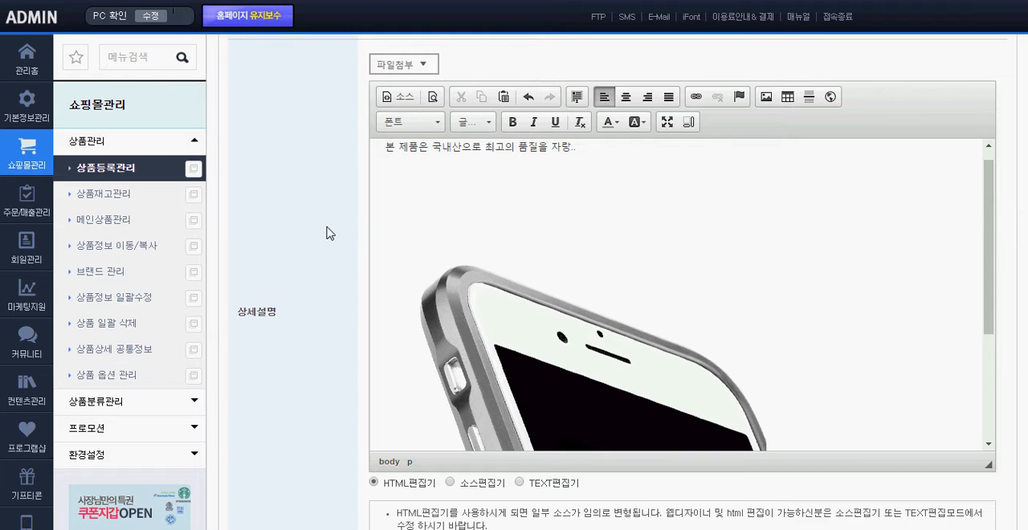
{"action": "left_click_drag", "start_coordinate": [626, 151], "coordinate": [374, 146]}
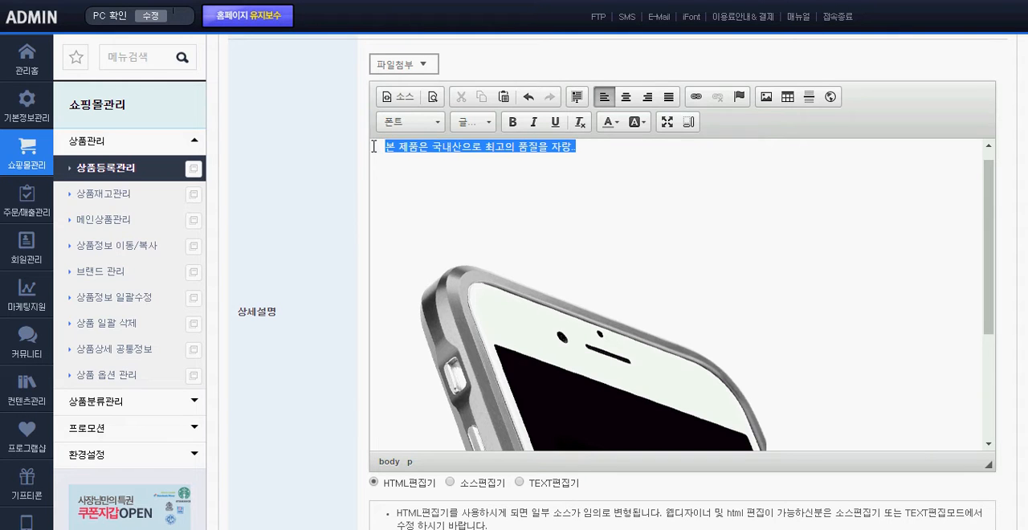
{"action": "left_click", "coordinate": [475, 189]}
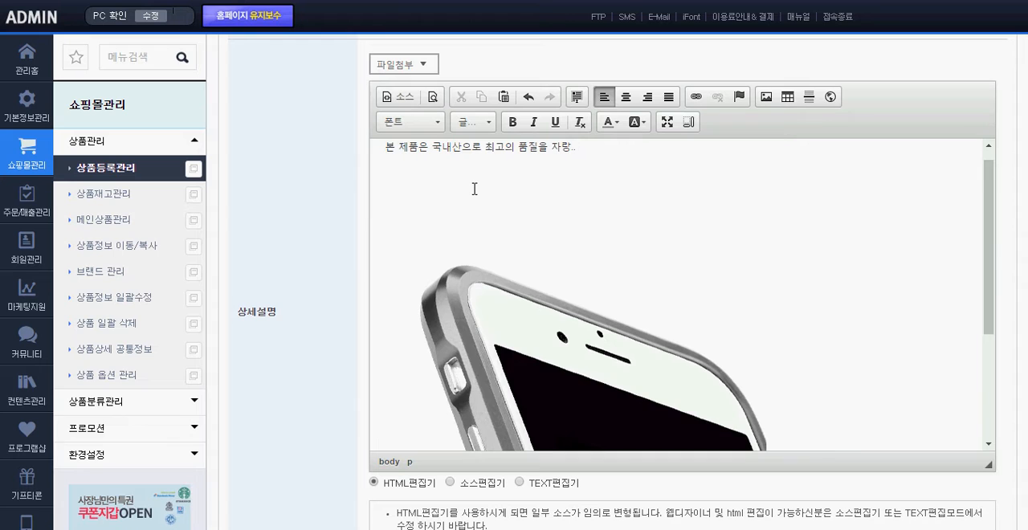
{"action": "left_click", "coordinate": [582, 282]}
{"action": "scroll", "coordinate": [773, 289], "scroll_direction": "down", "scroll_amount": 2}
{"action": "scroll", "coordinate": [809, 283], "scroll_direction": "up", "scroll_amount": 2}
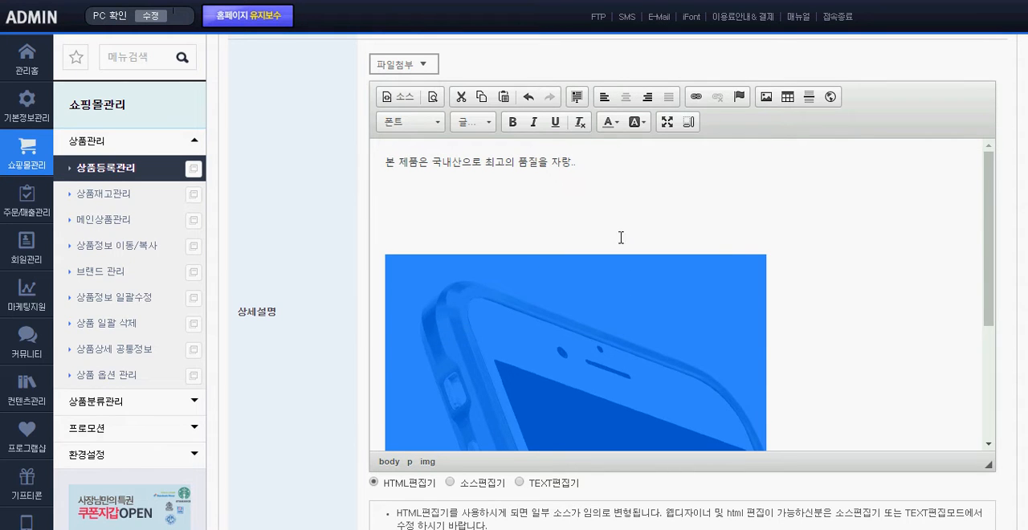
Start an 이미지 파일첨부 on a blank line between the sentence and phone image, choosing 펭귄.jpg from 사진 샘플
{"action": "left_click", "coordinate": [435, 207]}
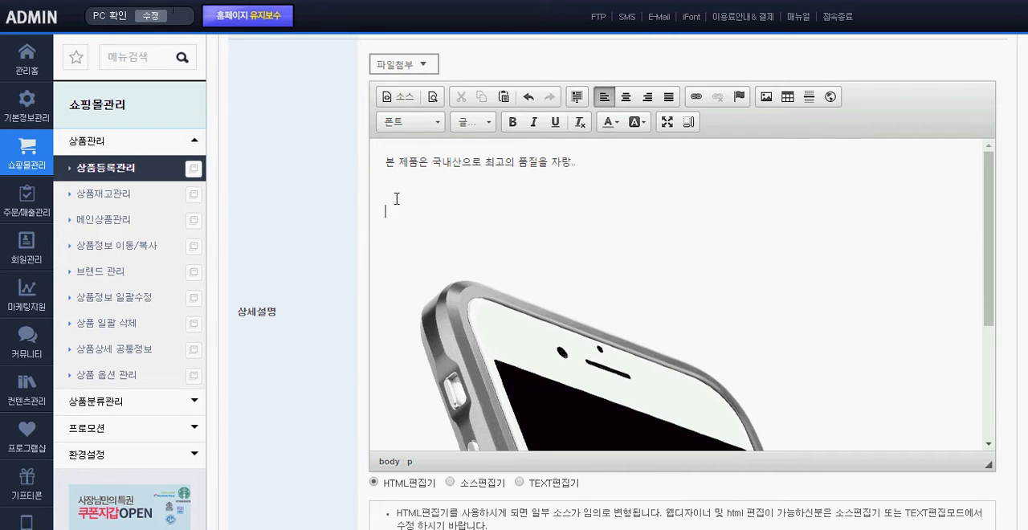
{"action": "left_click", "coordinate": [406, 70]}
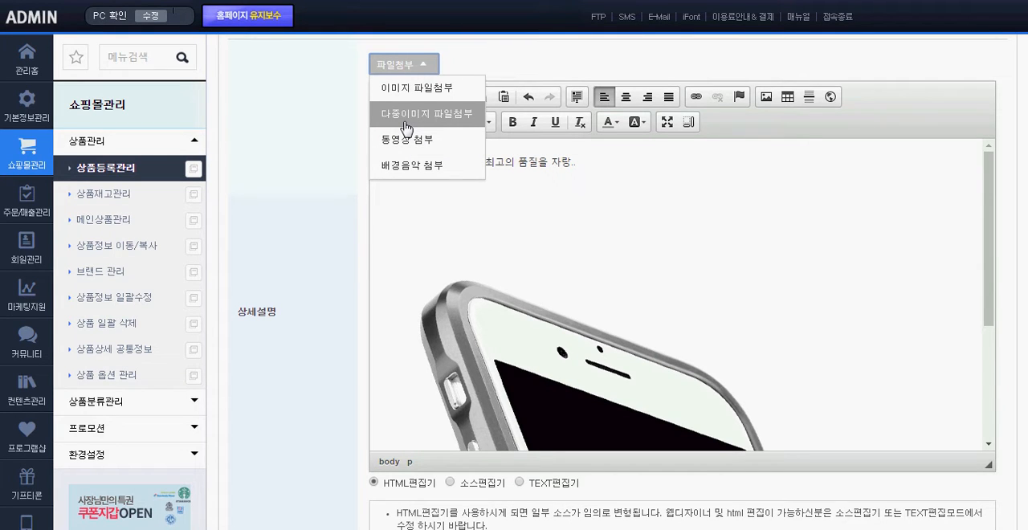
{"action": "left_click", "coordinate": [420, 90]}
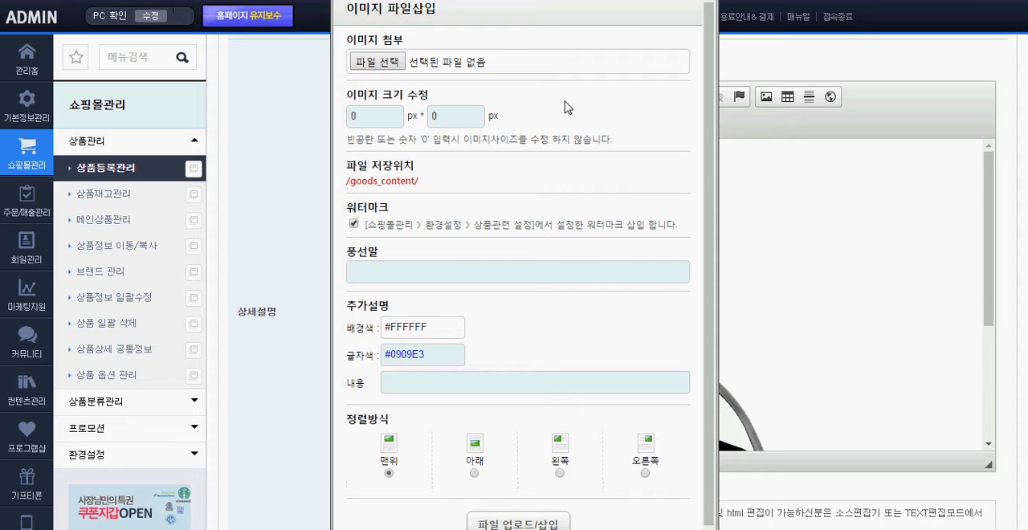
{"action": "left_click_drag", "start_coordinate": [414, 40], "coordinate": [351, 42]}
{"action": "left_click", "coordinate": [375, 63]}
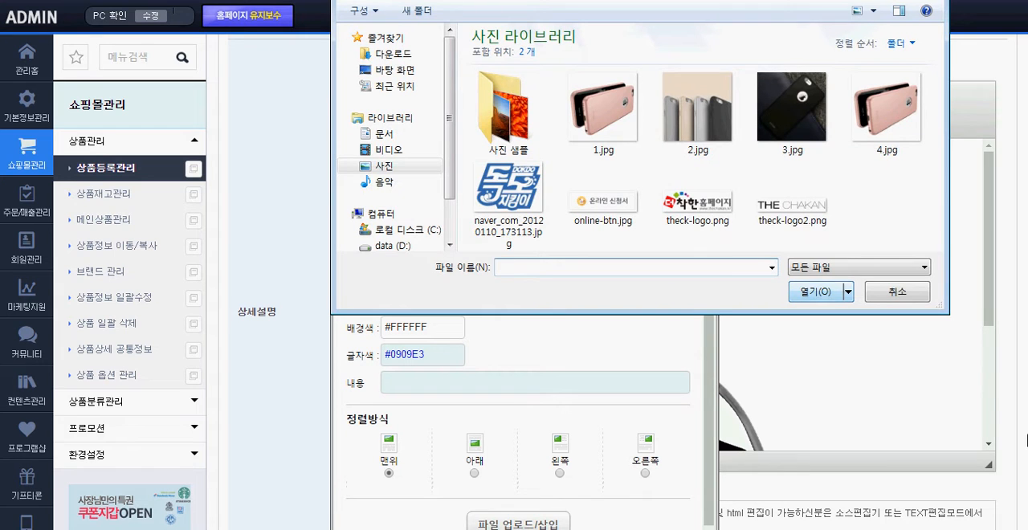
{"action": "double_click", "coordinate": [508, 108]}
{"action": "left_click", "coordinate": [604, 164]}
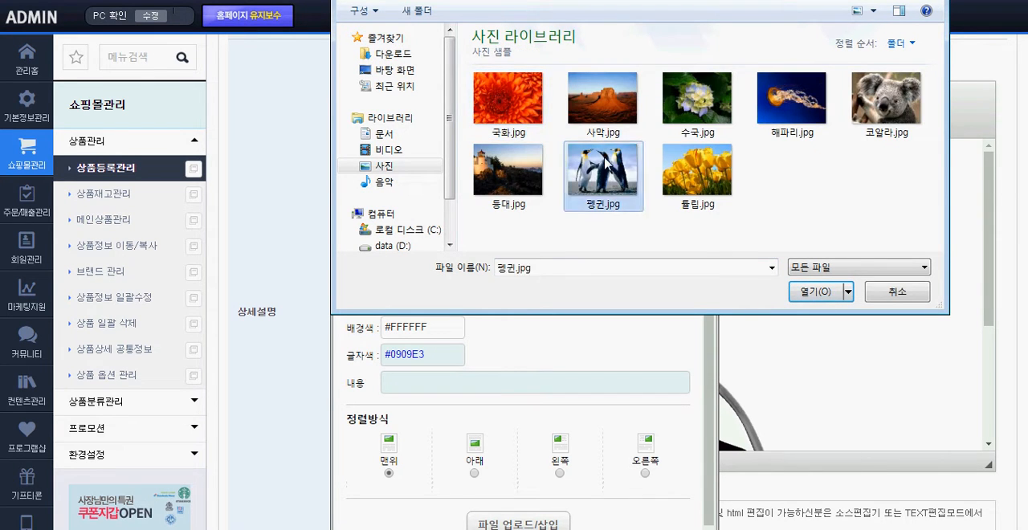
{"action": "double_click", "coordinate": [604, 165]}
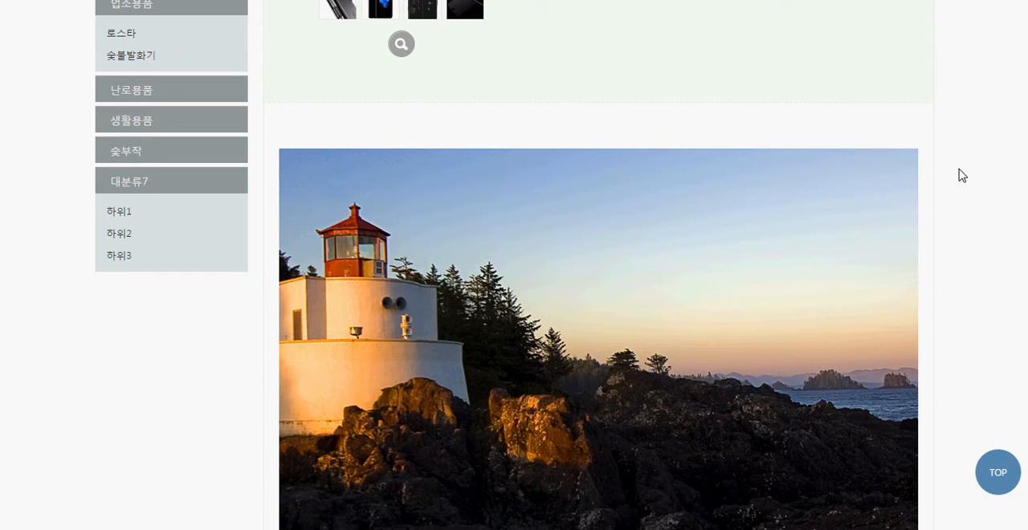
Examine the width of the detail image area on the storefront product page
{"action": "scroll", "coordinate": [961, 174], "scroll_direction": "down", "scroll_amount": 3}
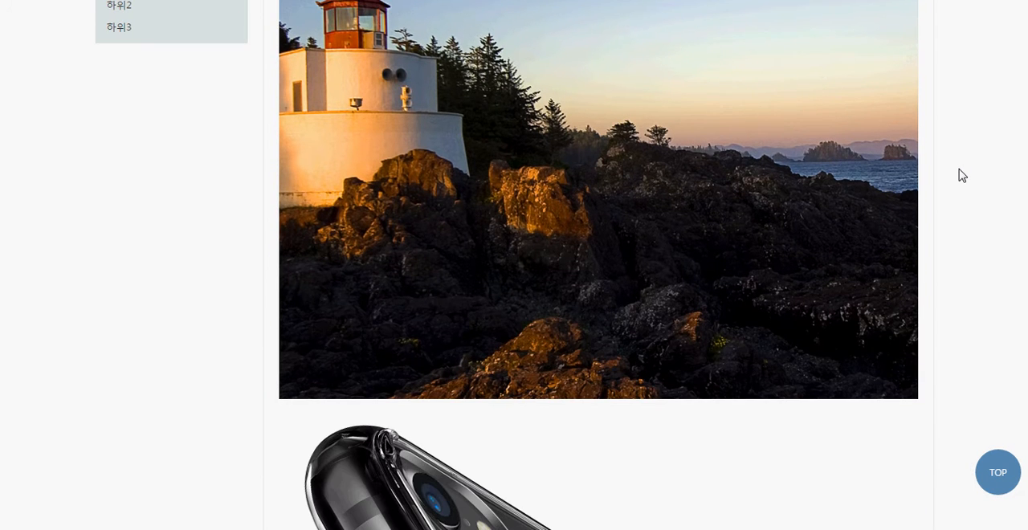
{"action": "left_click_drag", "start_coordinate": [266, 206], "coordinate": [954, 222]}
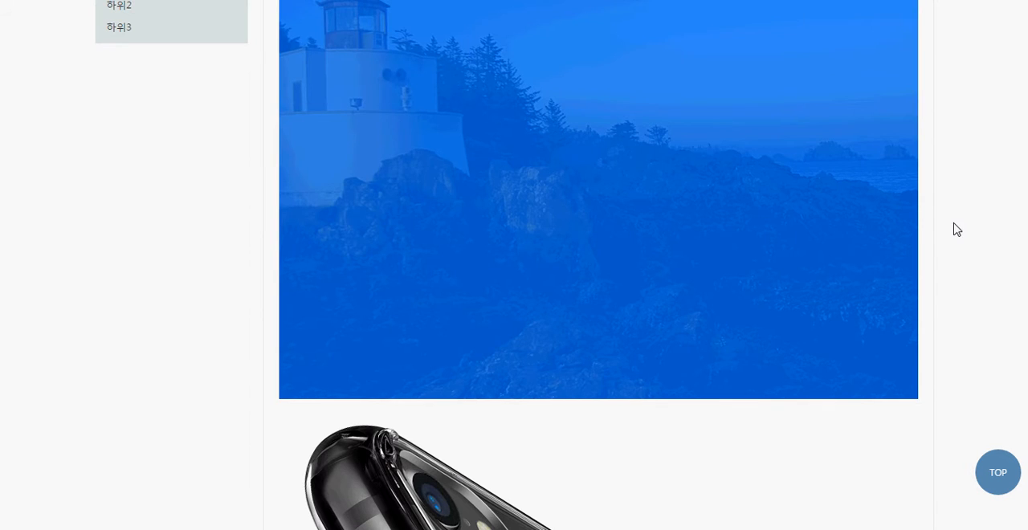
{"action": "left_click", "coordinate": [955, 225]}
{"action": "scroll", "coordinate": [957, 229], "scroll_direction": "up", "scroll_amount": 3}
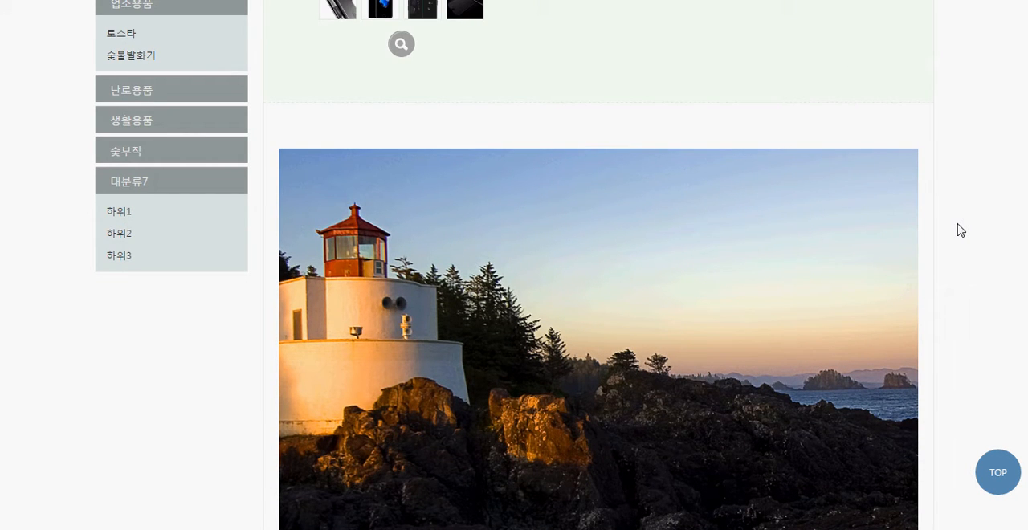
{"action": "scroll", "coordinate": [961, 231], "scroll_direction": "up", "scroll_amount": 2}
{"action": "scroll", "coordinate": [962, 230], "scroll_direction": "down", "scroll_amount": 3}
{"action": "scroll", "coordinate": [961, 231], "scroll_direction": "up", "scroll_amount": 6}
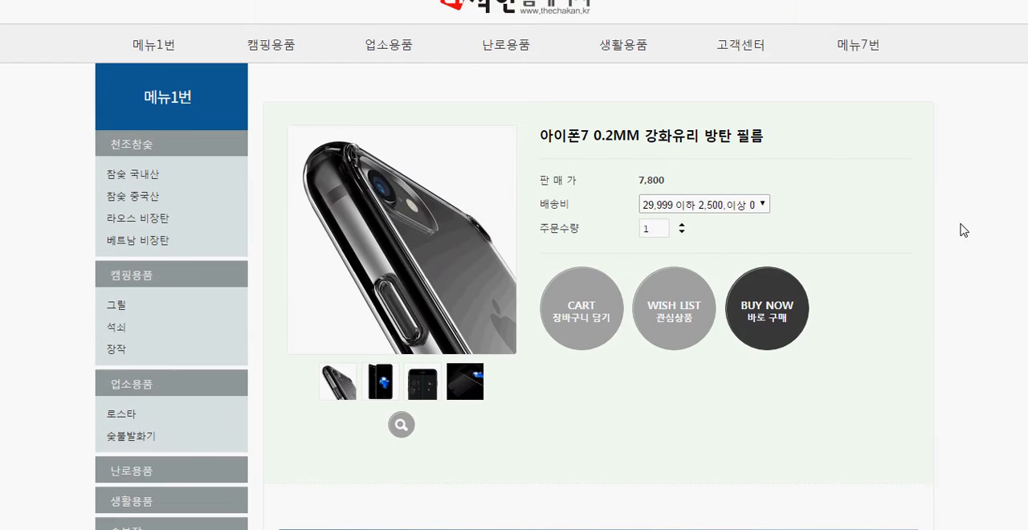
{"action": "scroll", "coordinate": [964, 230], "scroll_direction": "down", "scroll_amount": 3}
{"action": "scroll", "coordinate": [963, 230], "scroll_direction": "down", "scroll_amount": 3}
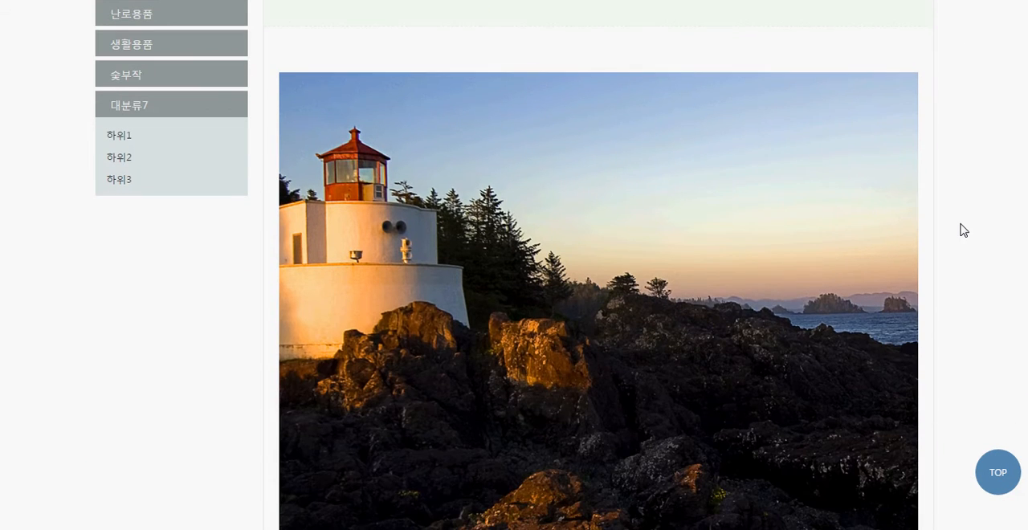
{"action": "left_click_drag", "start_coordinate": [934, 222], "coordinate": [243, 259]}
{"action": "left_click", "coordinate": [242, 254]}
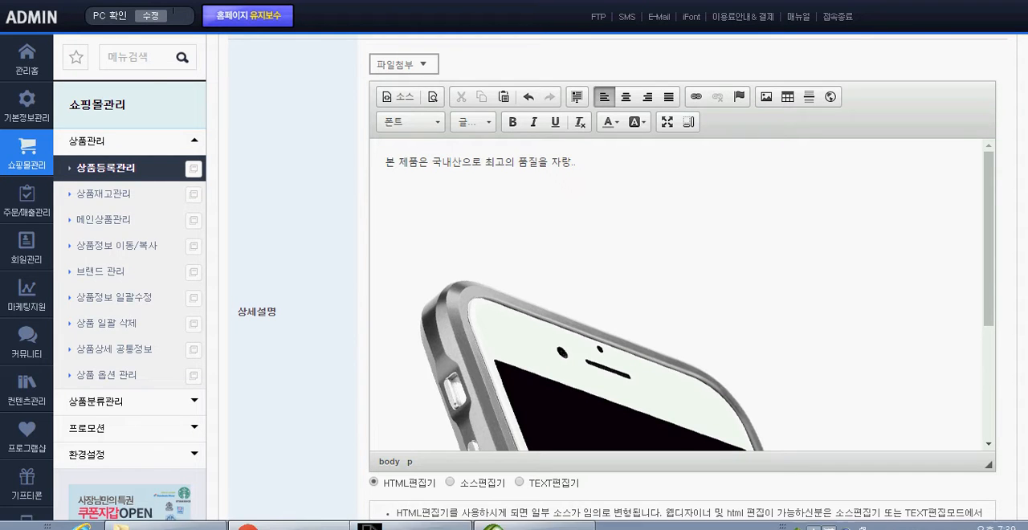
Return to the image insertion dialog and set the 이미지 크기 수정 values to 650 × 650 px
{"action": "left_click", "coordinate": [419, 518]}
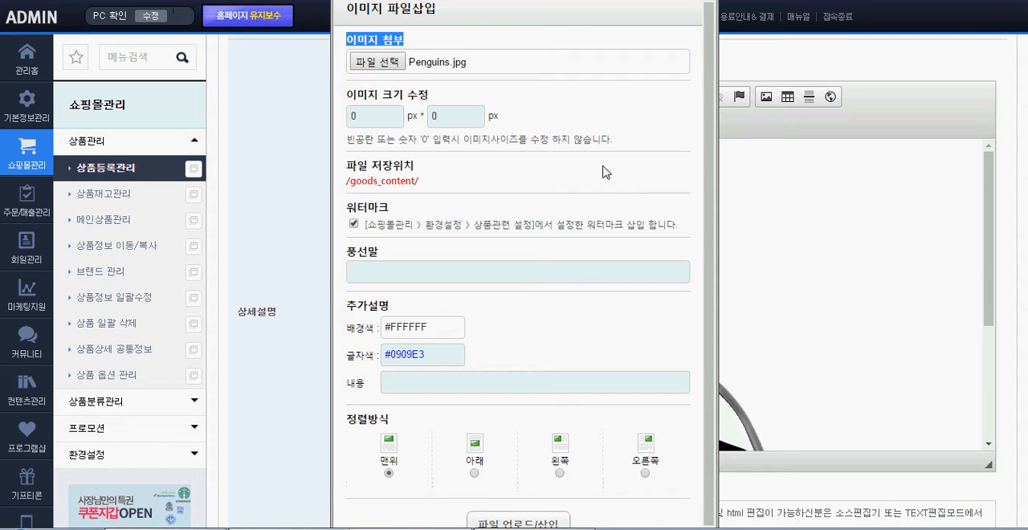
{"action": "left_click", "coordinate": [605, 131]}
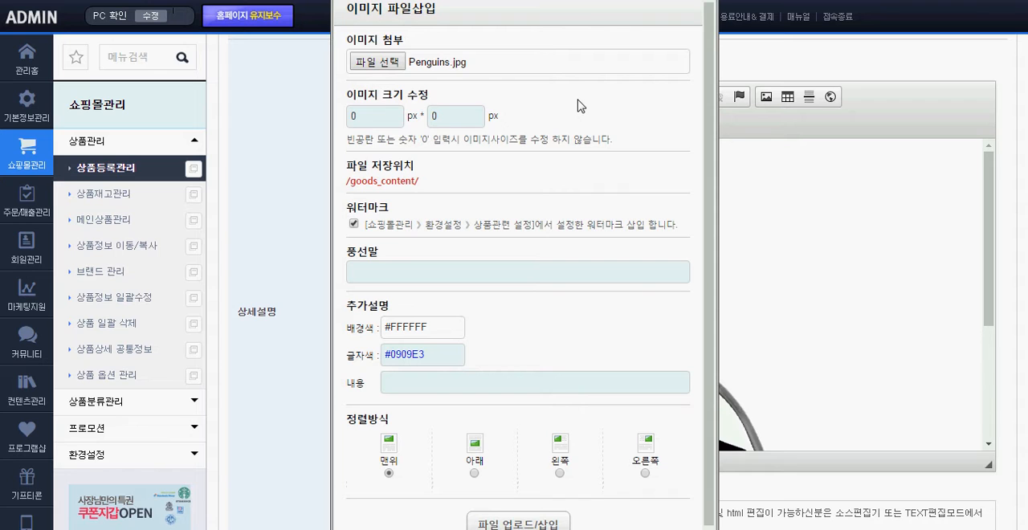
{"action": "left_click", "coordinate": [383, 115]}
{"action": "key", "text": "ctrl+a"}
{"action": "type", "text": "650"}
{"action": "left_click", "coordinate": [473, 116]}
{"action": "key", "text": "ctrl+a"}
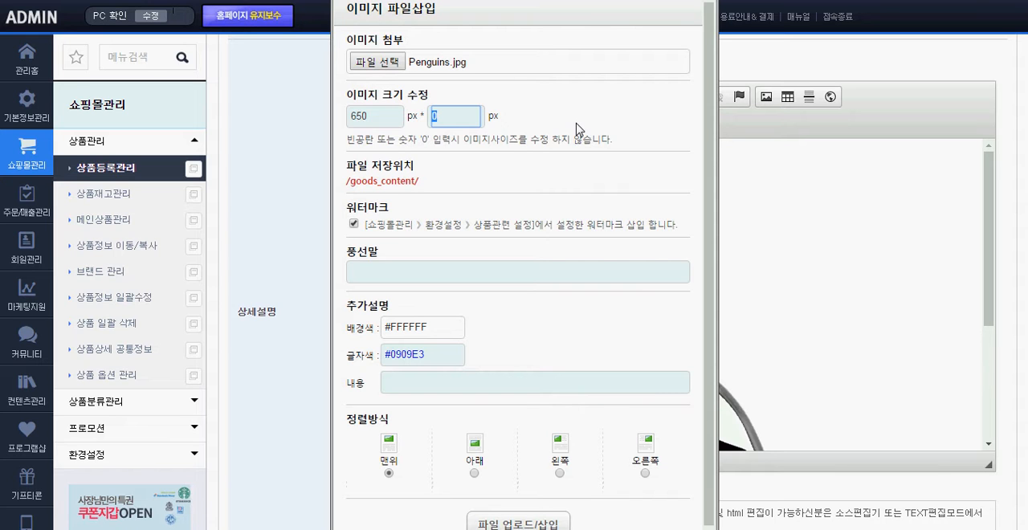
{"action": "type", "text": "6500"}
{"action": "key", "text": "BackSpace"}
{"action": "scroll", "coordinate": [574, 127], "scroll_direction": "down", "scroll_amount": 1}
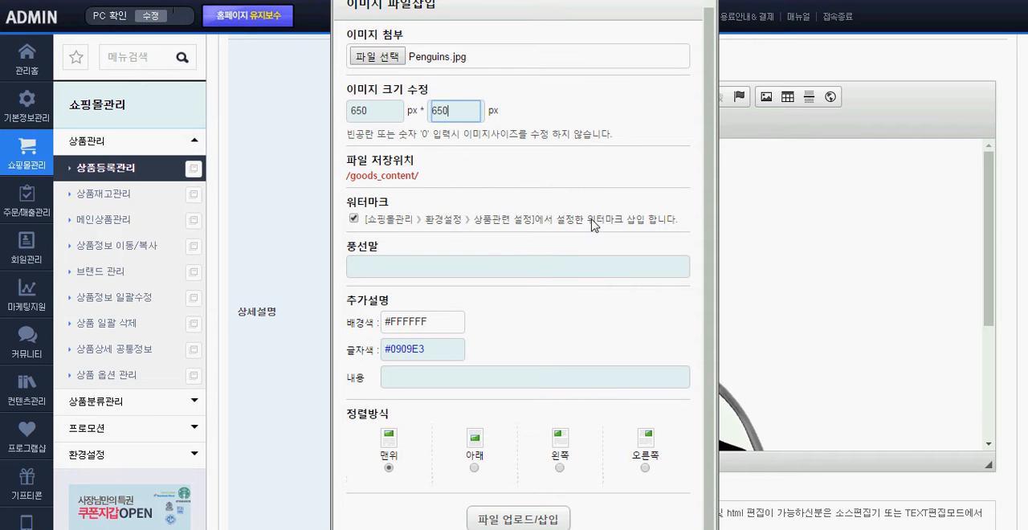
Leave 풍선말 empty and upload the penguin image into the detailed description
{"action": "left_click", "coordinate": [469, 251]}
{"action": "left_click", "coordinate": [409, 268]}
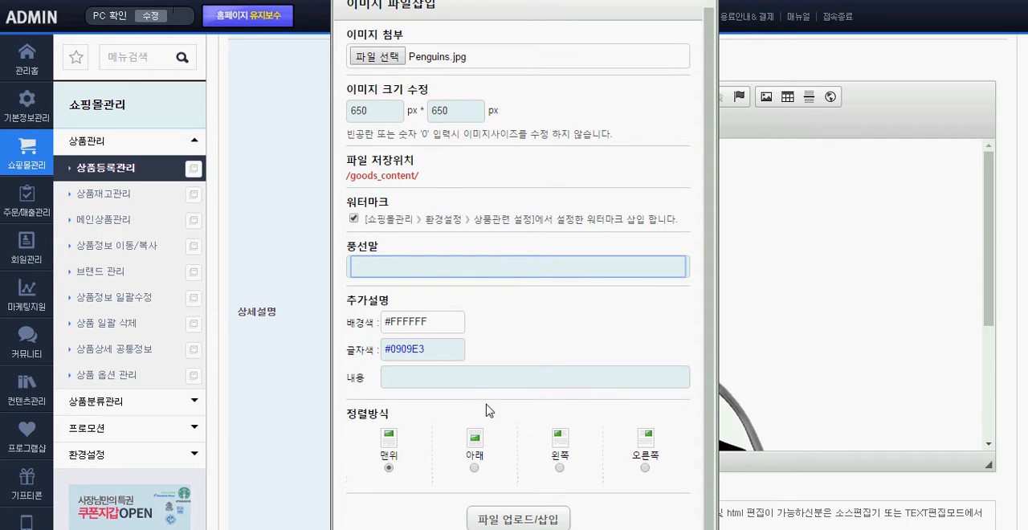
{"action": "left_click", "coordinate": [516, 520]}
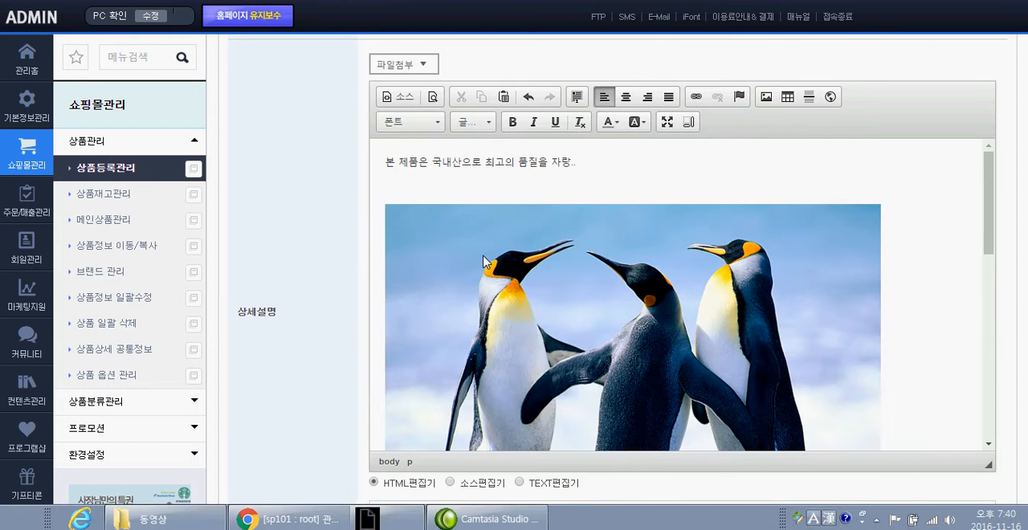
Review the penguin and phone images in the detailed description and the 이미지정보 section below it
{"action": "left_click", "coordinate": [639, 232]}
{"action": "left_click", "coordinate": [684, 171]}
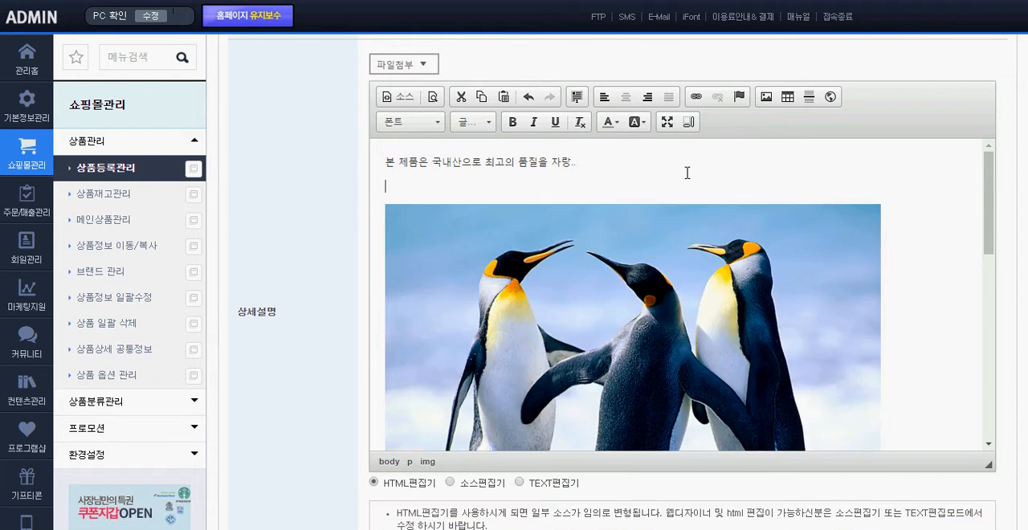
{"action": "left_click", "coordinate": [631, 233]}
{"action": "scroll", "coordinate": [924, 224], "scroll_direction": "down", "scroll_amount": 3}
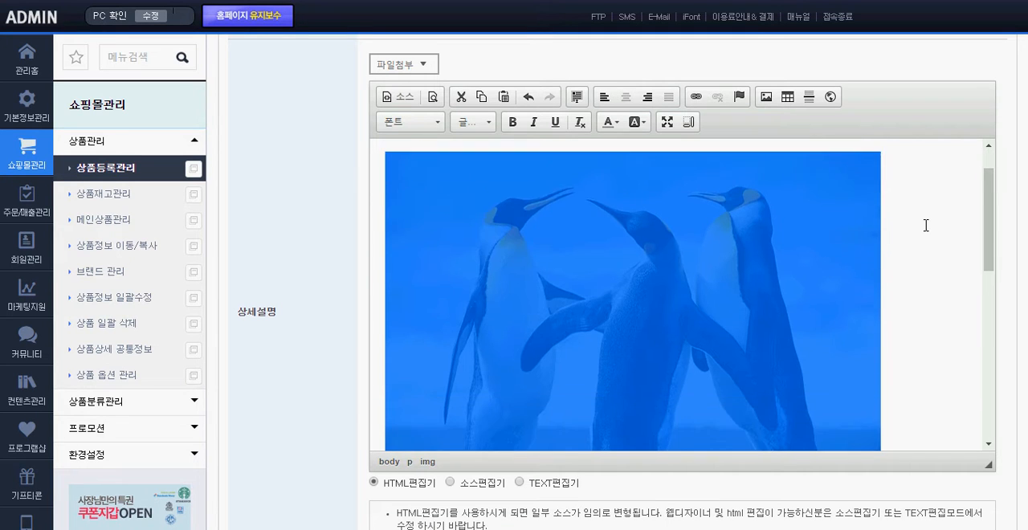
{"action": "scroll", "coordinate": [926, 225], "scroll_direction": "up", "scroll_amount": 2}
{"action": "scroll", "coordinate": [926, 226], "scroll_direction": "down", "scroll_amount": 5}
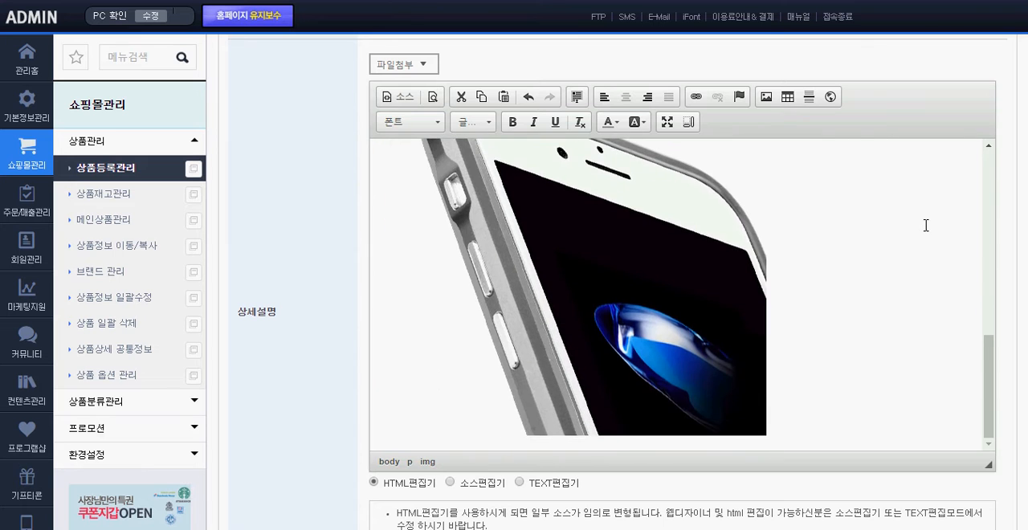
{"action": "scroll", "coordinate": [1014, 217], "scroll_direction": "down", "scroll_amount": 4}
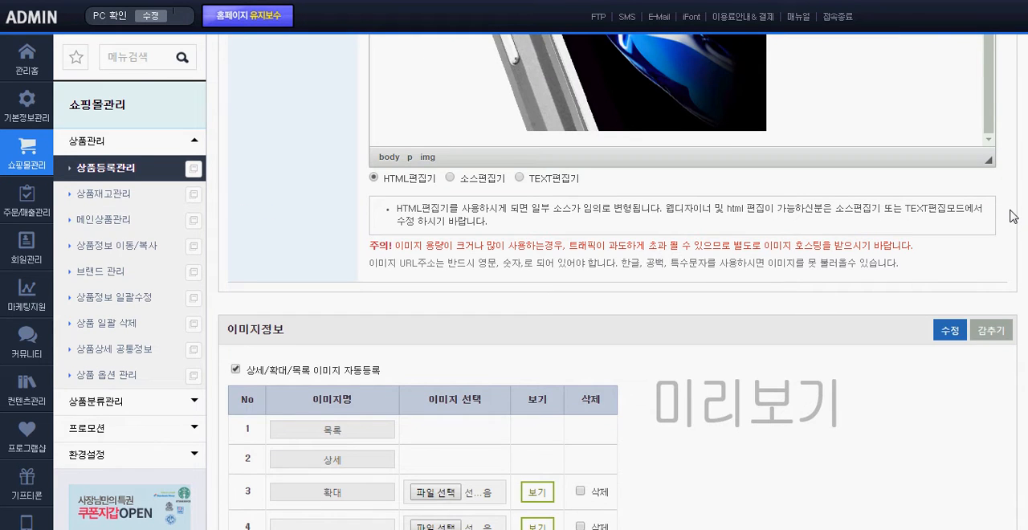
{"action": "scroll", "coordinate": [1013, 217], "scroll_direction": "down", "scroll_amount": 2}
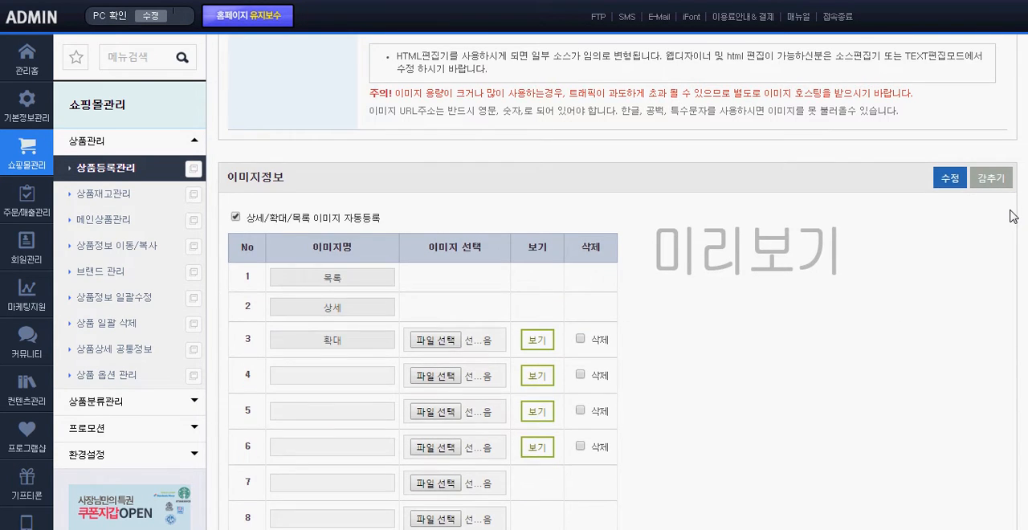
{"action": "scroll", "coordinate": [1014, 216], "scroll_direction": "up", "scroll_amount": 6}
{"action": "scroll", "coordinate": [841, 273], "scroll_direction": "up", "scroll_amount": 3}
{"action": "scroll", "coordinate": [841, 273], "scroll_direction": "up", "scroll_amount": 1}
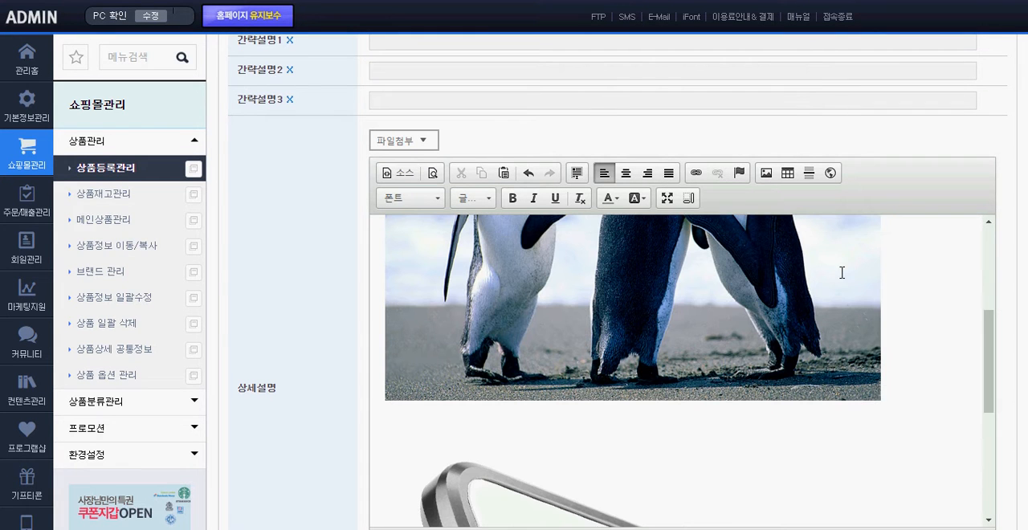
Add a text line reading ㅇㅇㅇㅇ directly below the penguin image in the detailed description
{"action": "left_click", "coordinate": [917, 360]}
{"action": "key", "text": "Return"}
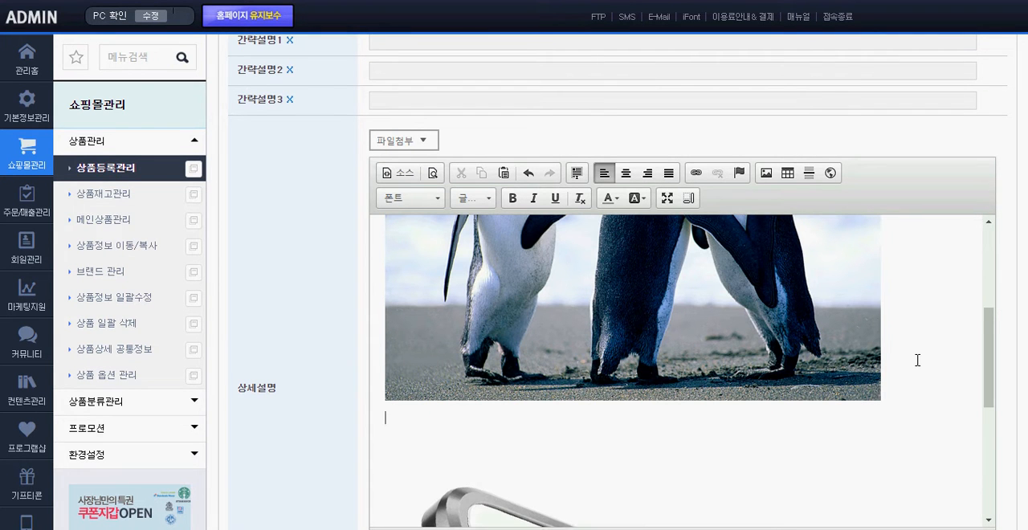
{"action": "type", "text": "ㅇㅇ이"}
{"action": "scroll", "coordinate": [654, 365], "scroll_direction": "up", "scroll_amount": 8}
{"action": "key", "text": "ctrl+a"}
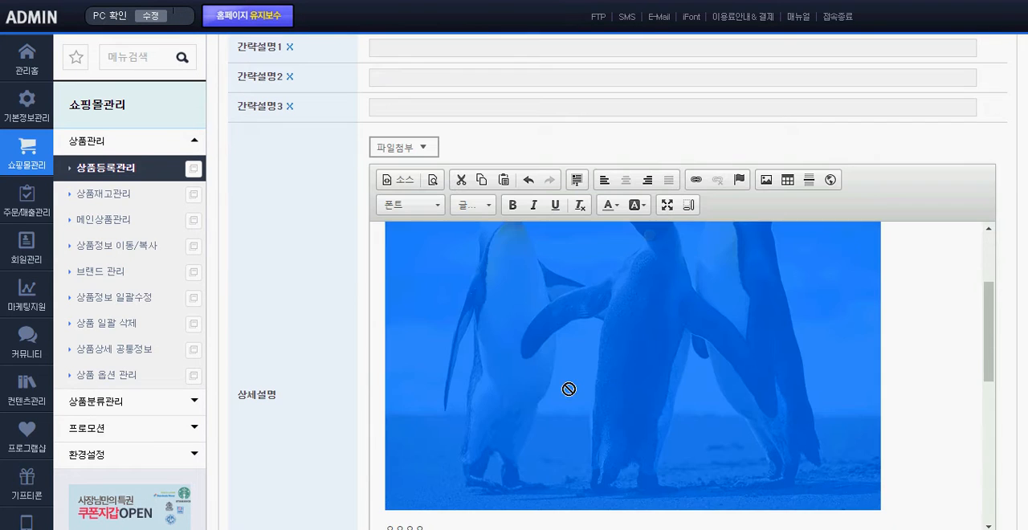
Make the opening sentence of the detailed description bold and set its font size to 24
{"action": "scroll", "coordinate": [798, 420], "scroll_direction": "up", "scroll_amount": 2}
{"action": "left_click_drag", "start_coordinate": [607, 253], "coordinate": [374, 243]}
{"action": "left_click", "coordinate": [513, 207]}
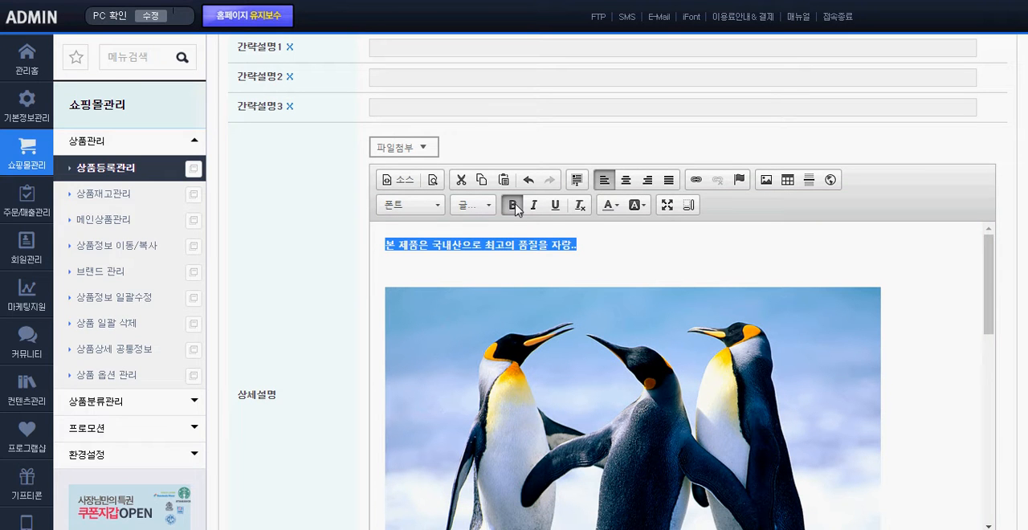
{"action": "left_click", "coordinate": [472, 204]}
{"action": "scroll", "coordinate": [477, 241], "scroll_direction": "down", "scroll_amount": 3}
{"action": "left_click", "coordinate": [477, 299]}
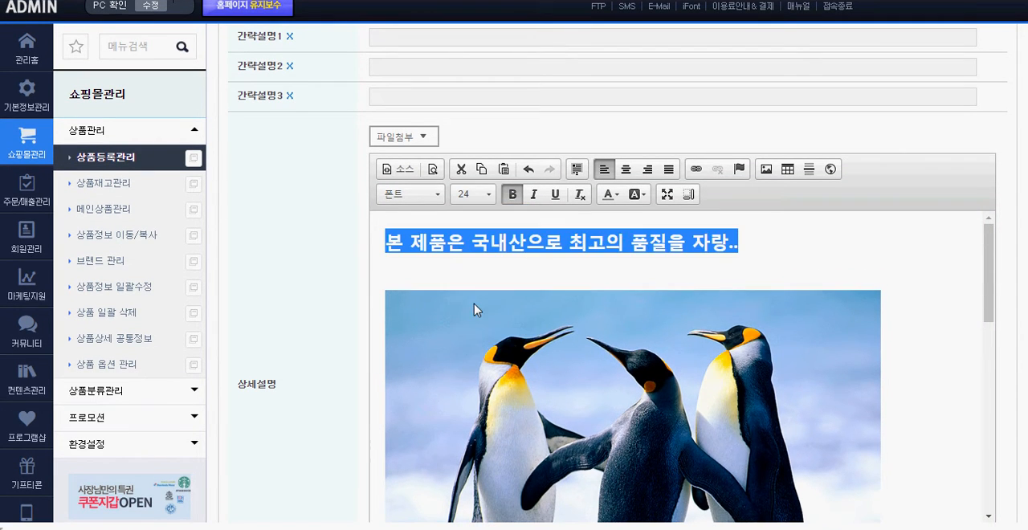
Color the opening sentence of the detailed description red and deselect it
{"action": "left_click", "coordinate": [622, 196]}
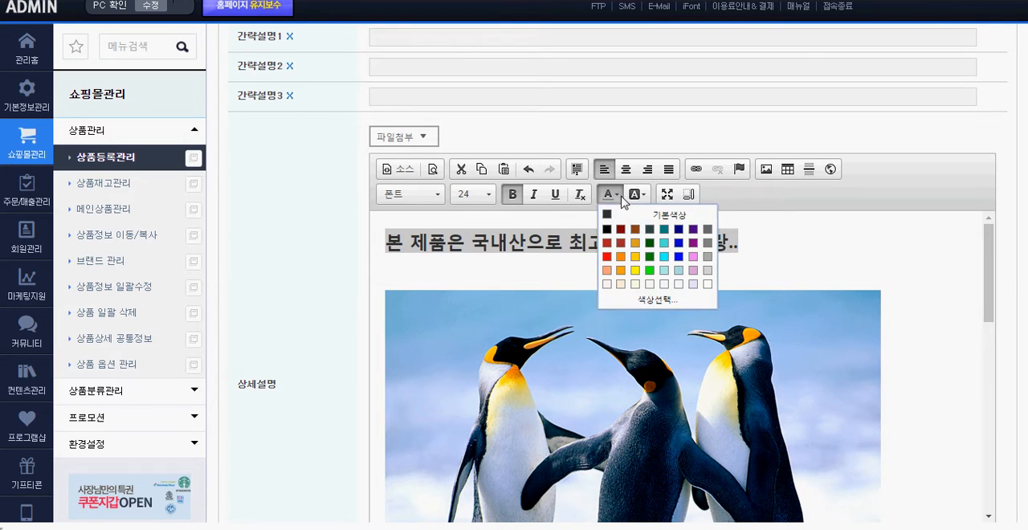
{"action": "left_click", "coordinate": [606, 256]}
{"action": "left_click", "coordinate": [543, 261]}
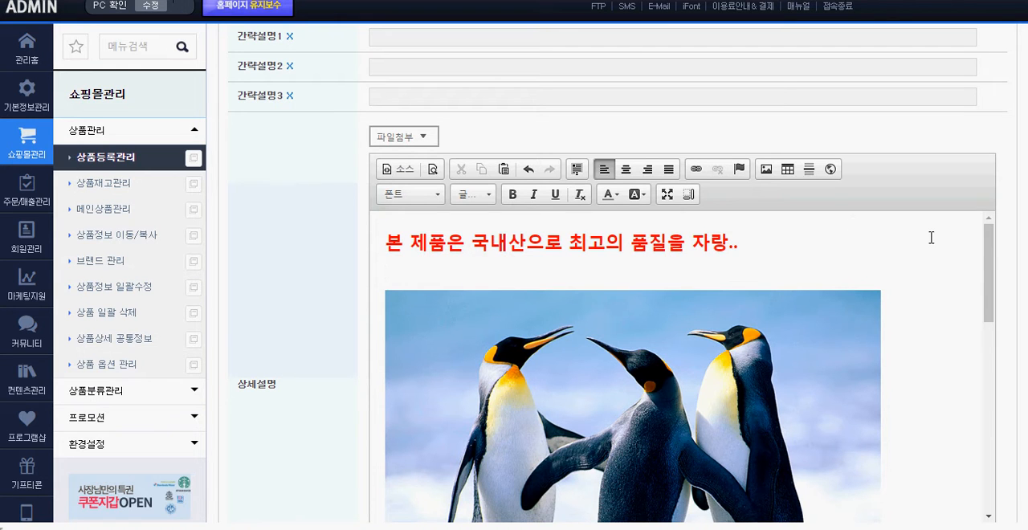
Examine the thumbnails and enlarged product images on the storefront product page, then return to the admin product form
{"action": "scroll", "coordinate": [617, 273], "scroll_direction": "down", "scroll_amount": 2}
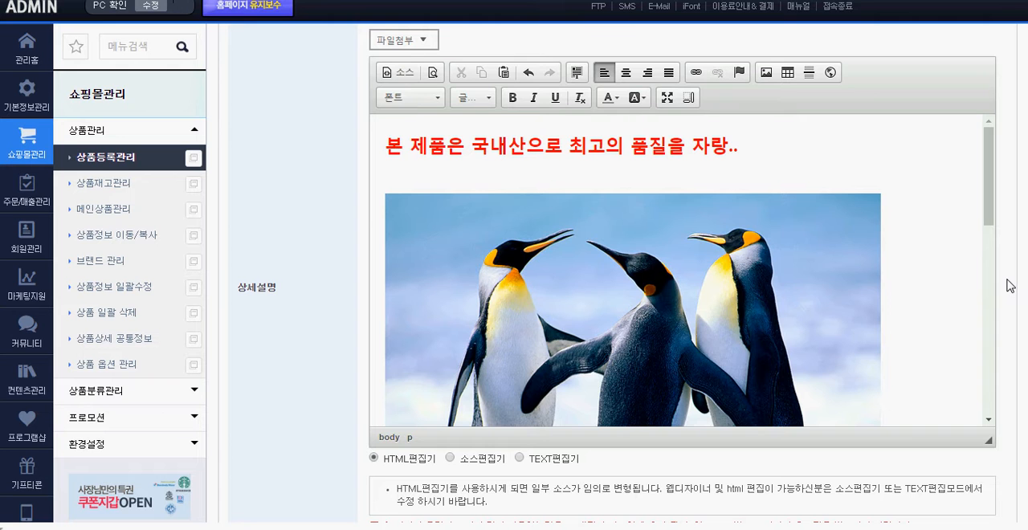
{"action": "scroll", "coordinate": [1009, 286], "scroll_direction": "down", "scroll_amount": 6}
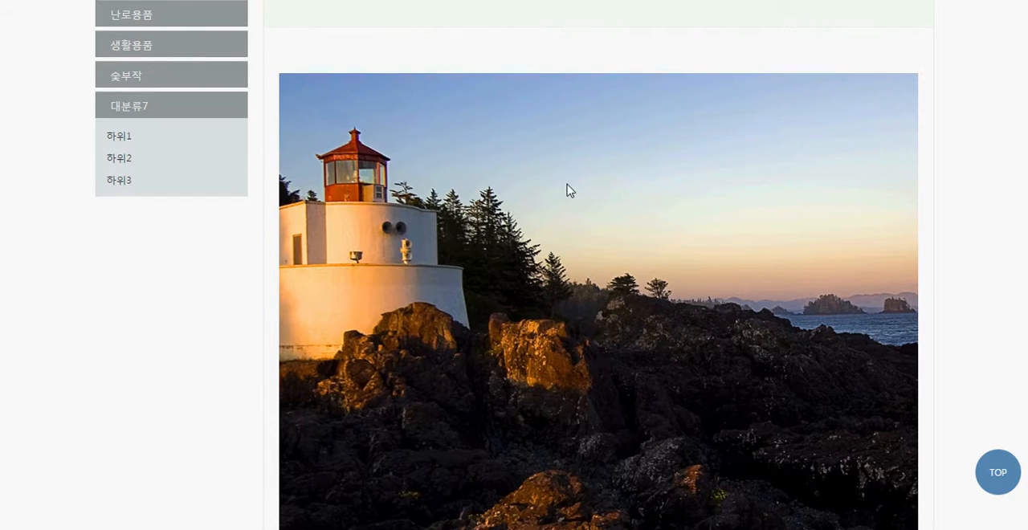
{"action": "scroll", "coordinate": [566, 186], "scroll_direction": "up", "scroll_amount": 5}
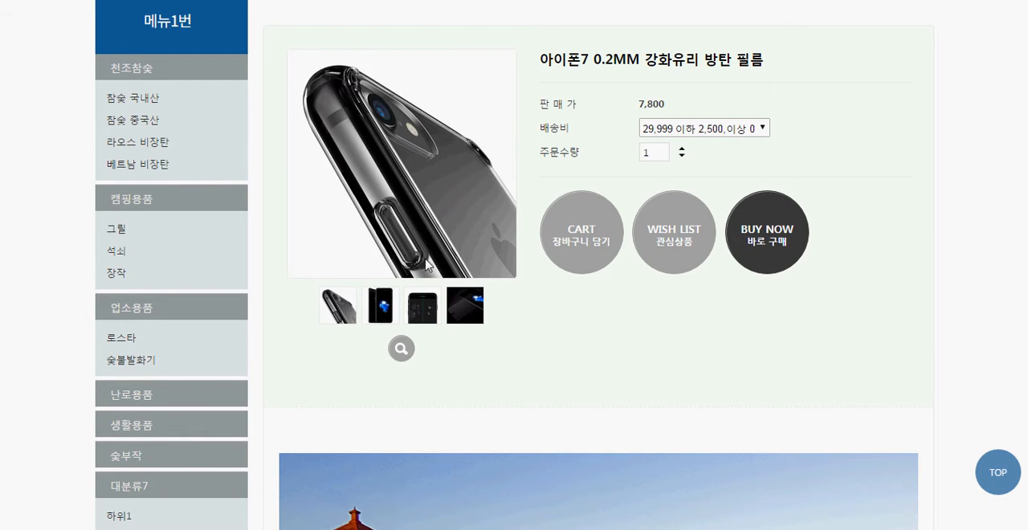
{"action": "mouse_move", "coordinate": [464, 317]}
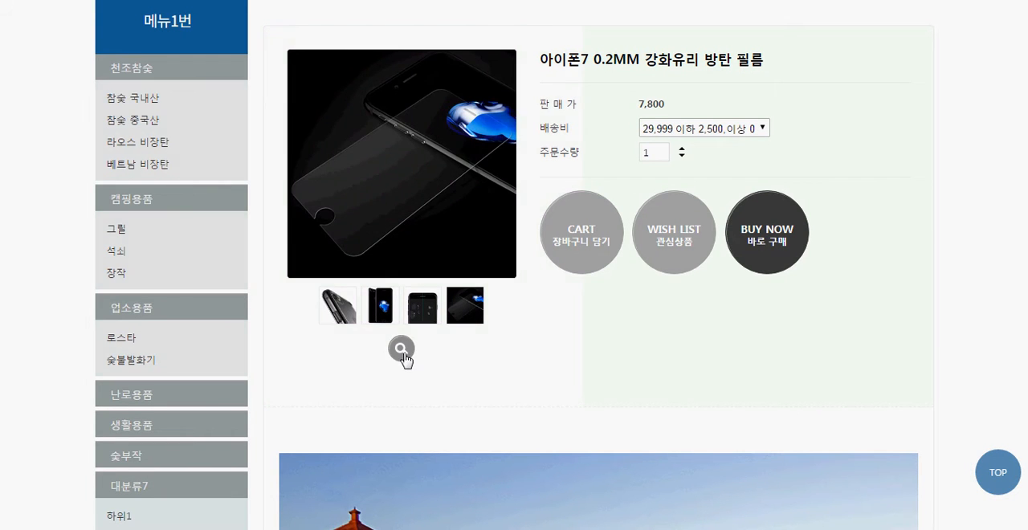
{"action": "left_click", "coordinate": [403, 352]}
{"action": "scroll", "coordinate": [532, 273], "scroll_direction": "down", "scroll_amount": 2}
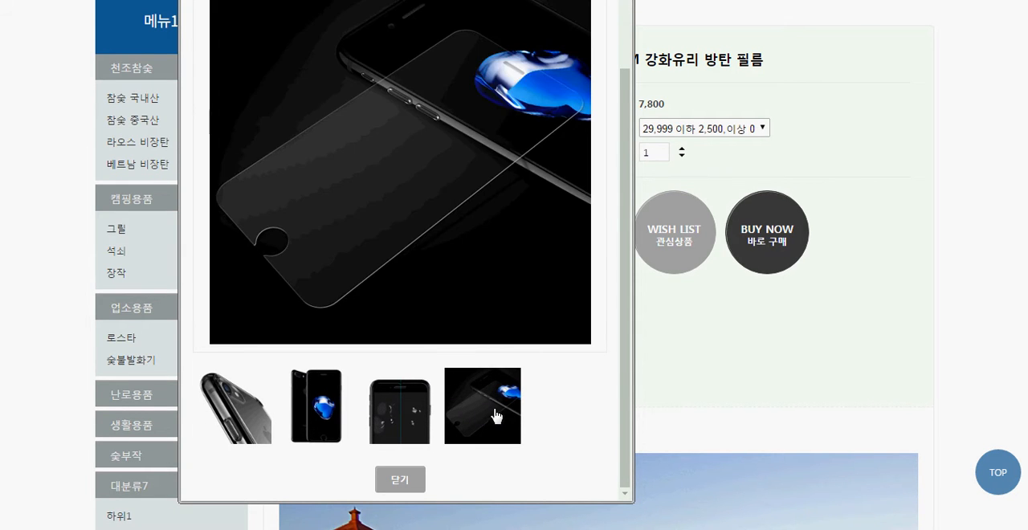
{"action": "scroll", "coordinate": [602, 313], "scroll_direction": "up", "scroll_amount": 2}
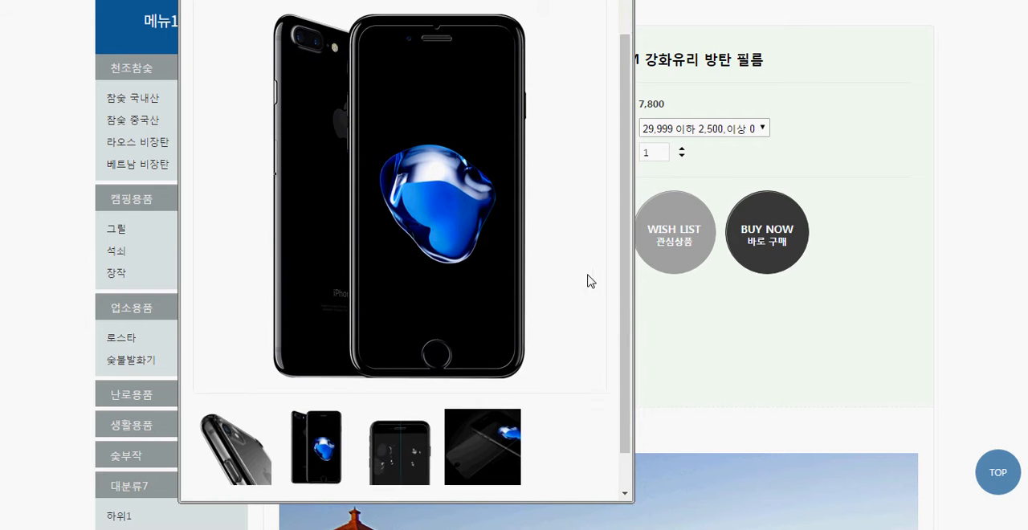
{"action": "key", "text": "alt+F4"}
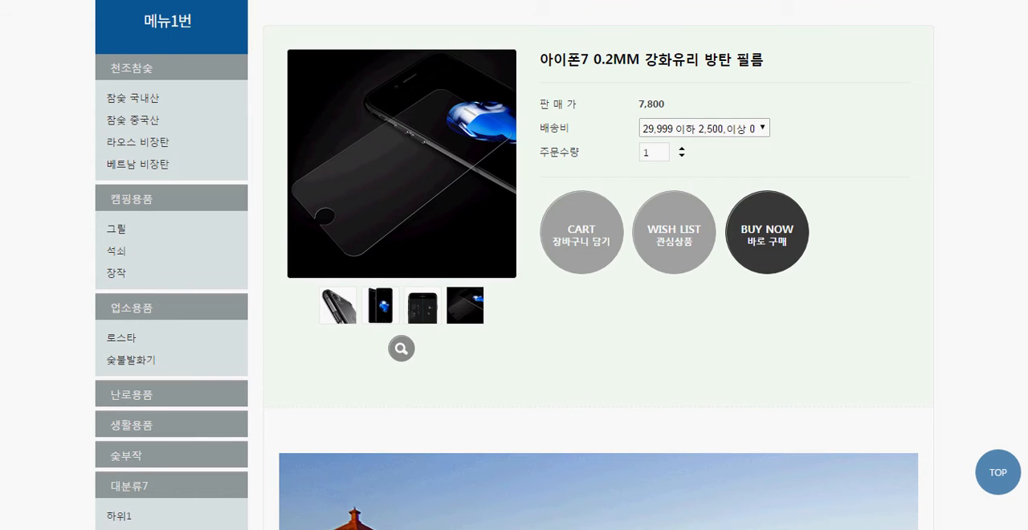
{"action": "key", "text": "ctrl+w"}
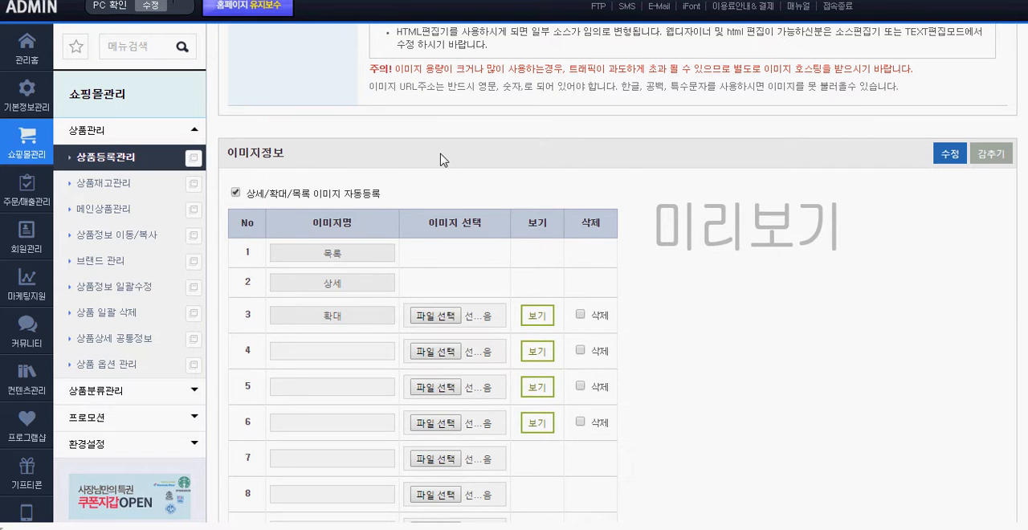
Preview the registered product images in the 이미지정보 table, including the one in row 6
{"action": "scroll", "coordinate": [625, 167], "scroll_direction": "up", "scroll_amount": 2}
{"action": "scroll", "coordinate": [560, 132], "scroll_direction": "down", "scroll_amount": 3}
{"action": "left_click_drag", "start_coordinate": [297, 82], "coordinate": [227, 78]}
{"action": "left_click", "coordinate": [464, 83]}
{"action": "scroll", "coordinate": [601, 130], "scroll_direction": "down", "scroll_amount": 1}
{"action": "scroll", "coordinate": [601, 134], "scroll_direction": "down", "scroll_amount": 1}
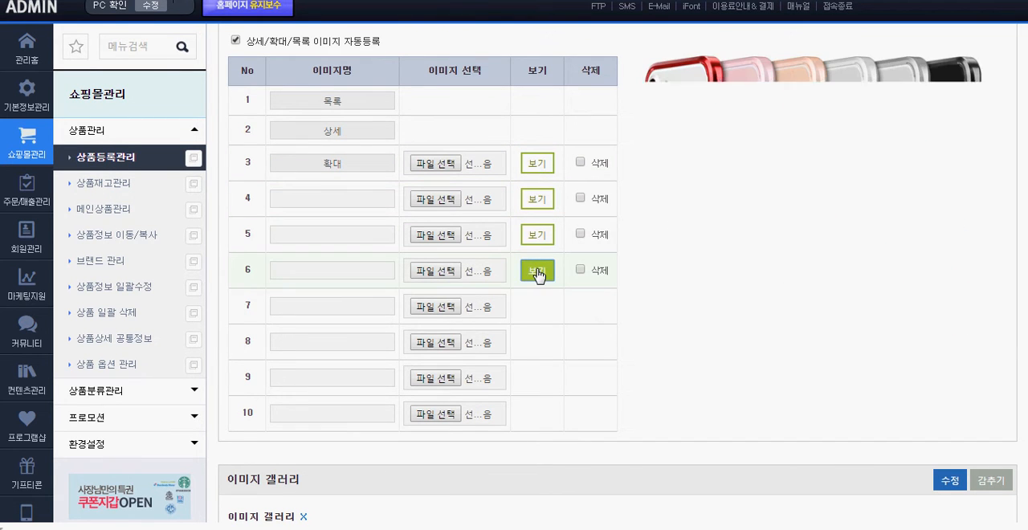
{"action": "left_click_drag", "start_coordinate": [877, 436], "coordinate": [775, 172]}
{"action": "left_click", "coordinate": [791, 407]}
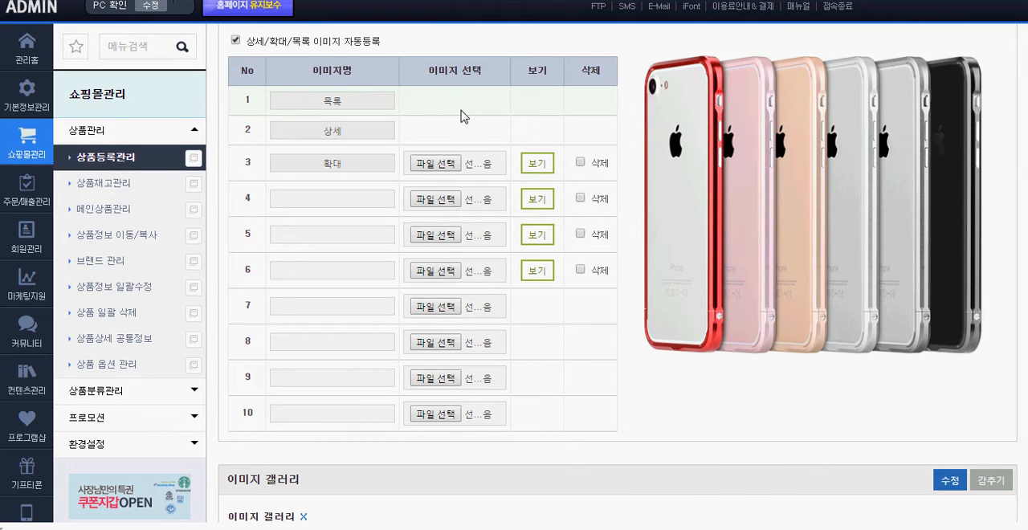
Turn off 상세/확대/목록 이미지 자동등록 in the 이미지정보 section
{"action": "scroll", "coordinate": [460, 117], "scroll_direction": "up", "scroll_amount": 1}
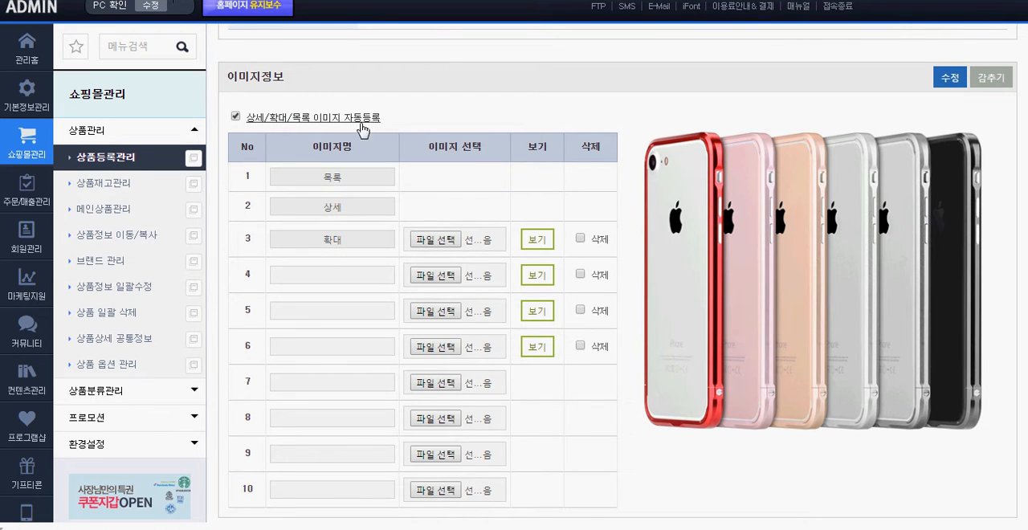
{"action": "left_click_drag", "start_coordinate": [382, 119], "coordinate": [253, 118]}
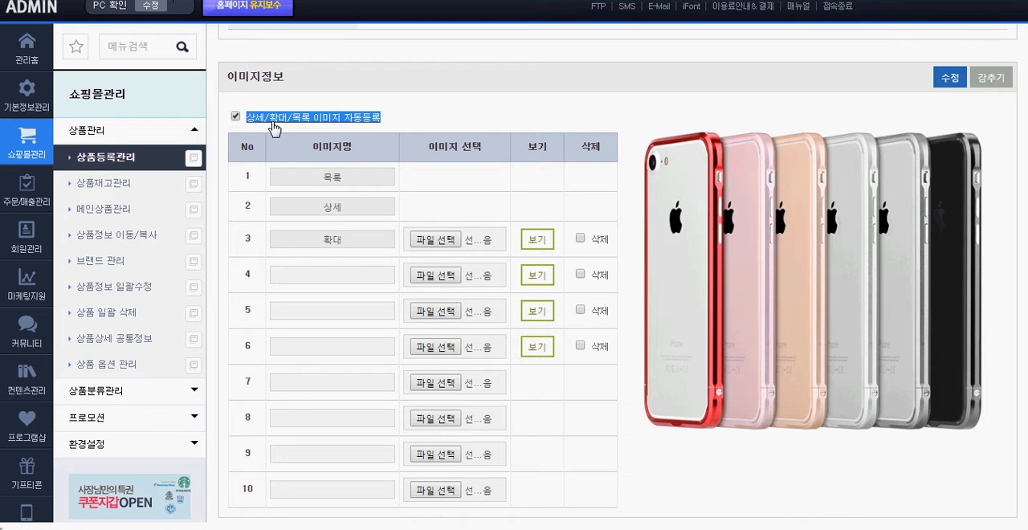
{"action": "left_click", "coordinate": [280, 132]}
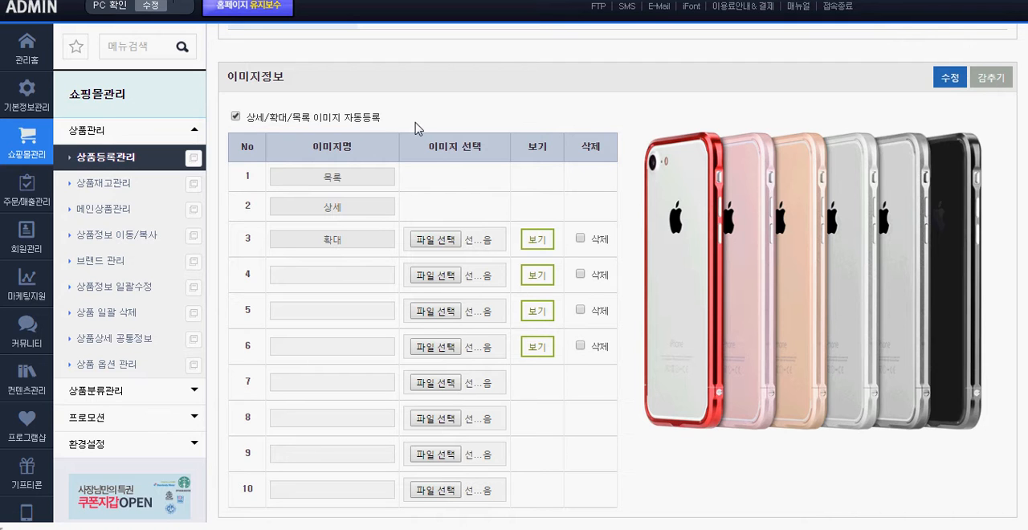
{"action": "left_click", "coordinate": [356, 120]}
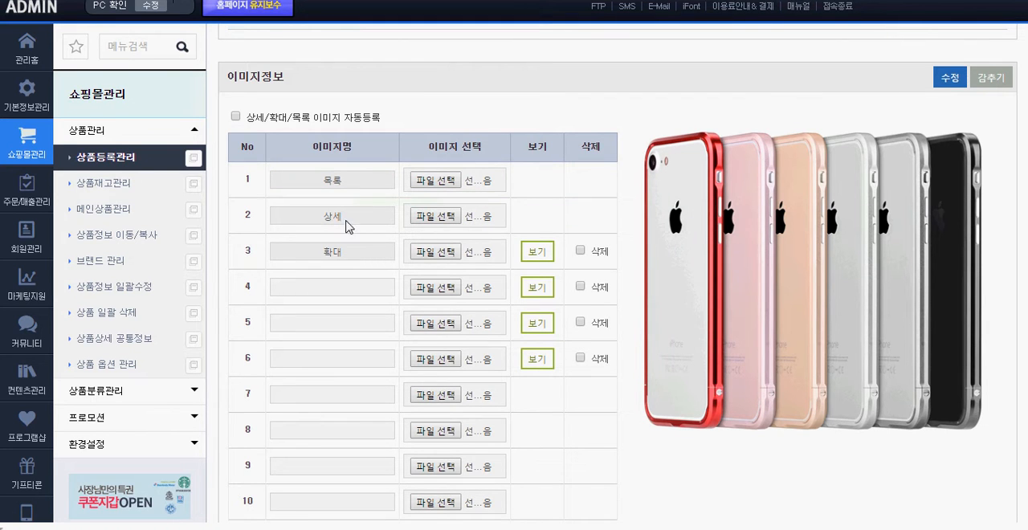
{"action": "left_click", "coordinate": [448, 182]}
{"action": "left_click", "coordinate": [567, 294]}
{"action": "left_click", "coordinate": [487, 191]}
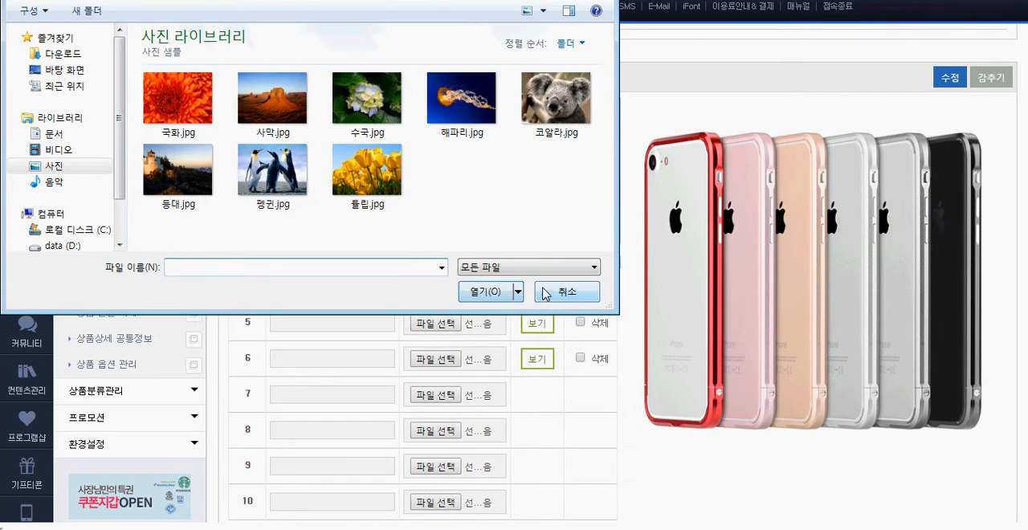
{"action": "left_click", "coordinate": [547, 293]}
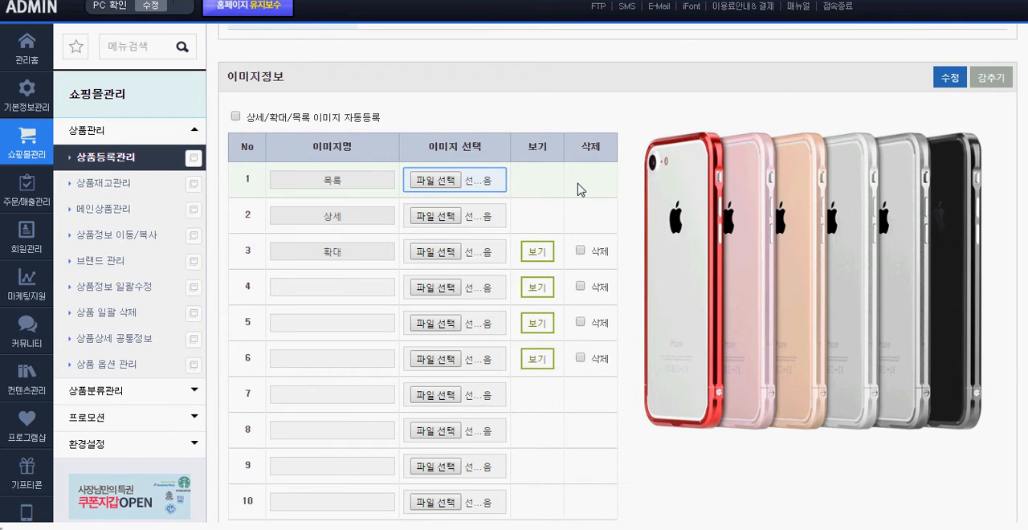
{"action": "left_click", "coordinate": [549, 177]}
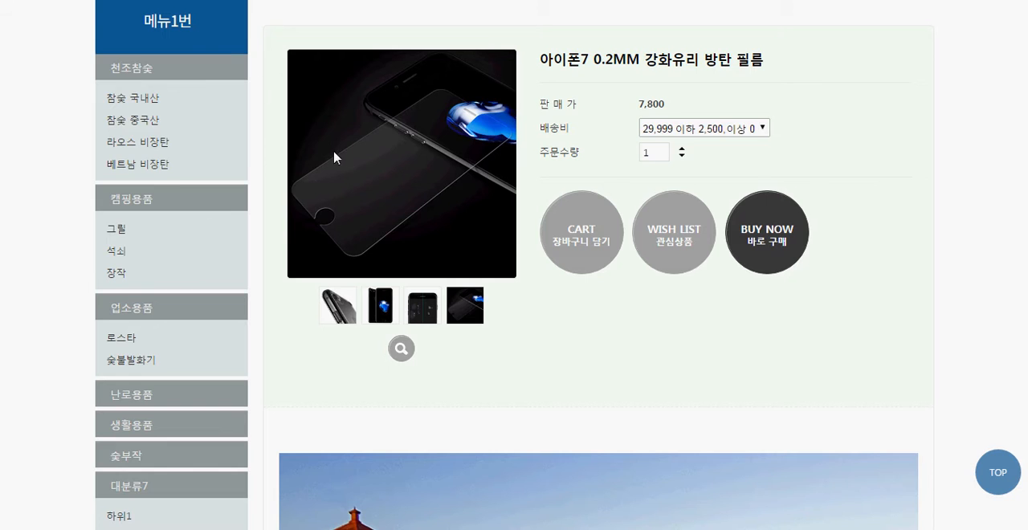
Switch to the storefront and examine the list images of the products under 메뉴1번
{"action": "scroll", "coordinate": [337, 156], "scroll_direction": "up", "scroll_amount": 3}
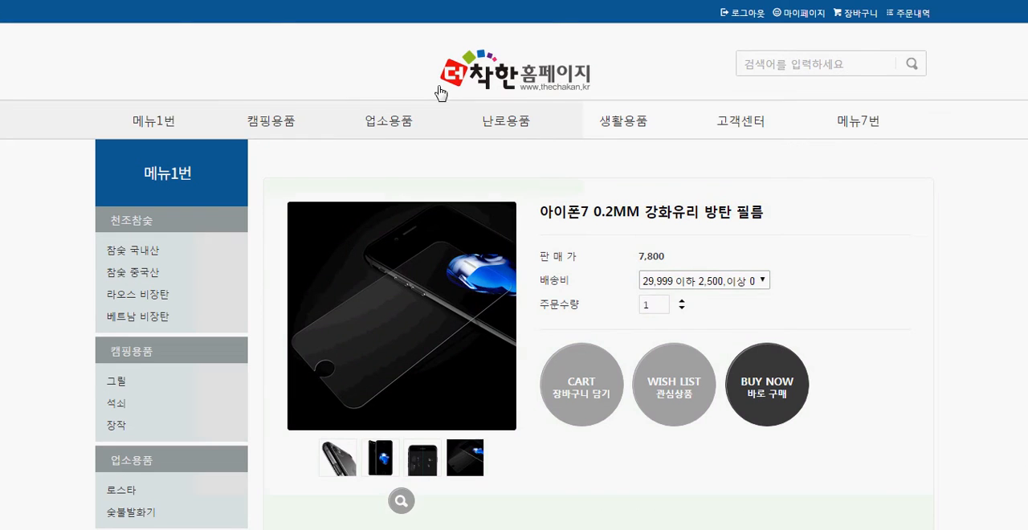
{"action": "left_click", "coordinate": [167, 122]}
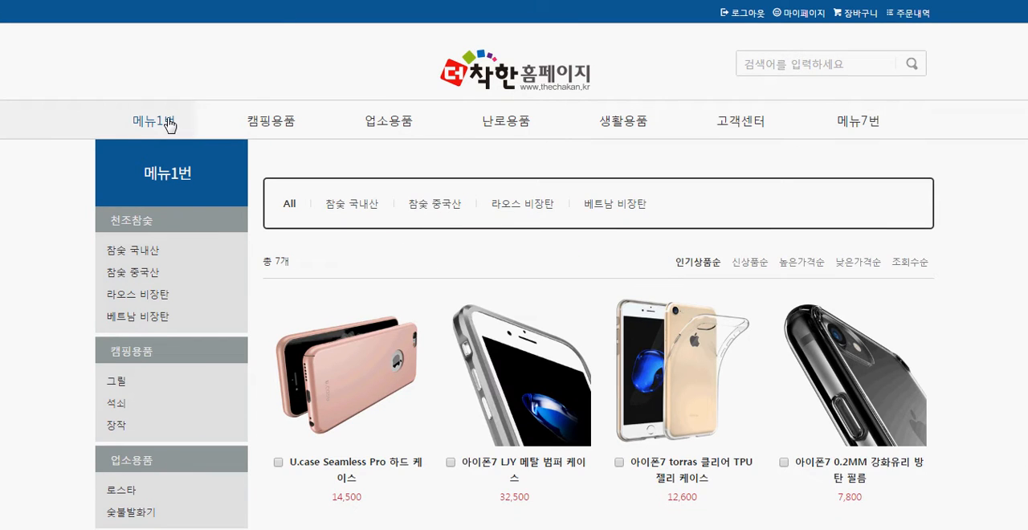
{"action": "scroll", "coordinate": [523, 187], "scroll_direction": "down", "scroll_amount": 2}
{"action": "left_click_drag", "start_coordinate": [944, 236], "coordinate": [381, 210]}
{"action": "left_click", "coordinate": [410, 105]}
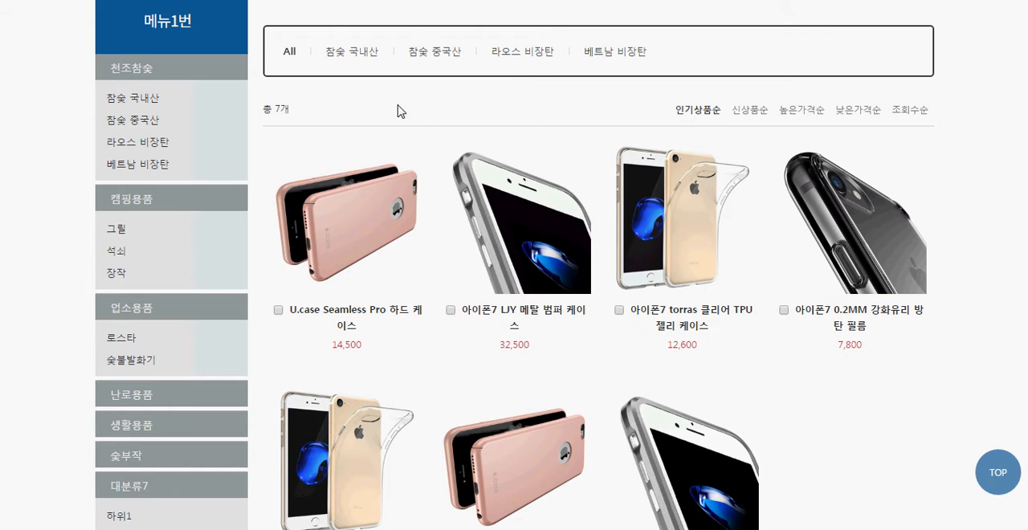
{"action": "left_click_drag", "start_coordinate": [391, 121], "coordinate": [399, 228]}
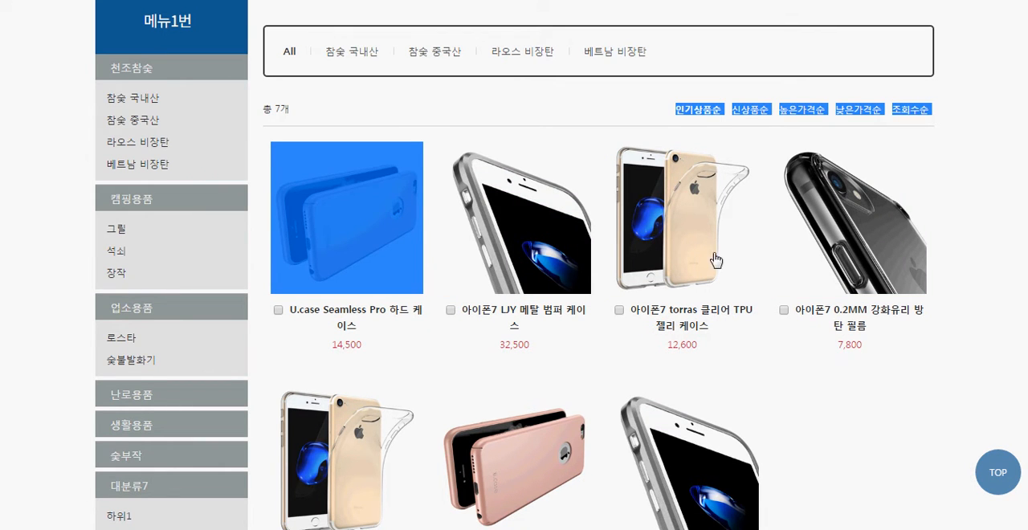
{"action": "left_click_drag", "start_coordinate": [996, 237], "coordinate": [394, 193]}
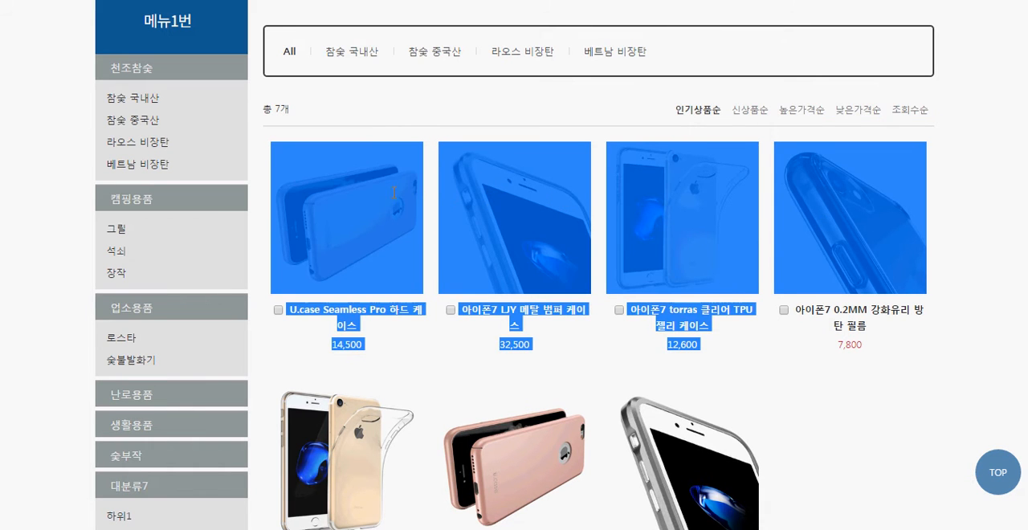
{"action": "left_click", "coordinate": [357, 105]}
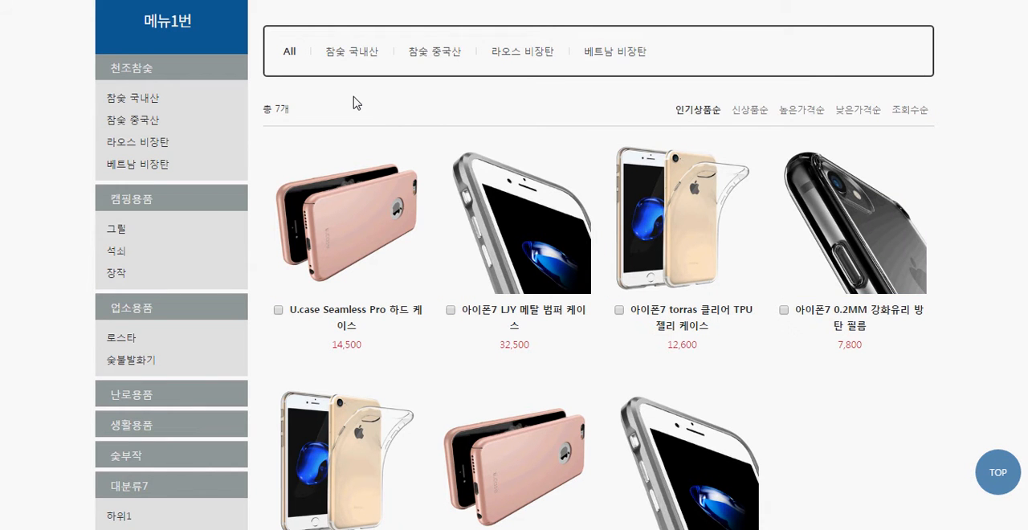
Open the U.case Seamless Pro 하드 케이스 product page from the 메뉴1번 list and examine its detail image
{"action": "left_click", "coordinate": [359, 185]}
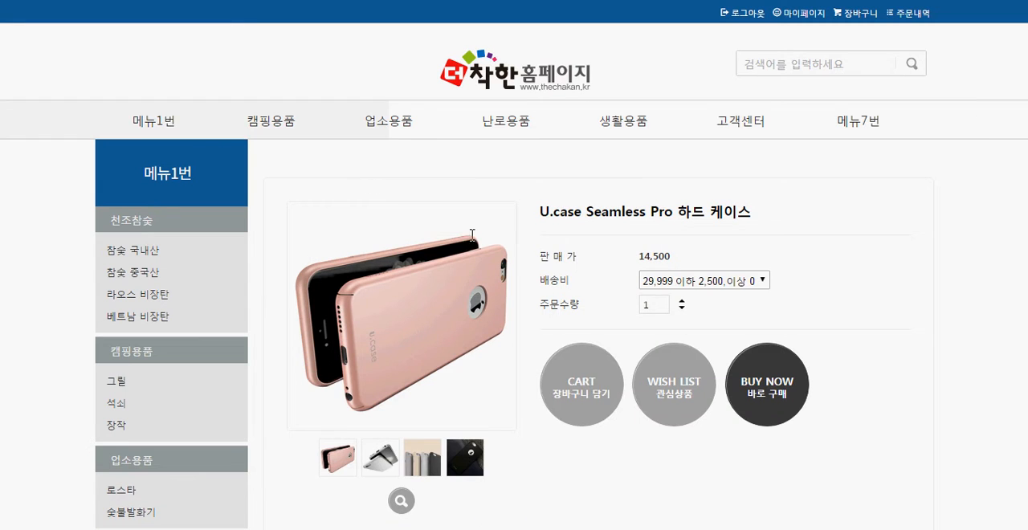
{"action": "left_click_drag", "start_coordinate": [594, 442], "coordinate": [472, 358]}
{"action": "scroll", "coordinate": [568, 429], "scroll_direction": "down", "scroll_amount": 1}
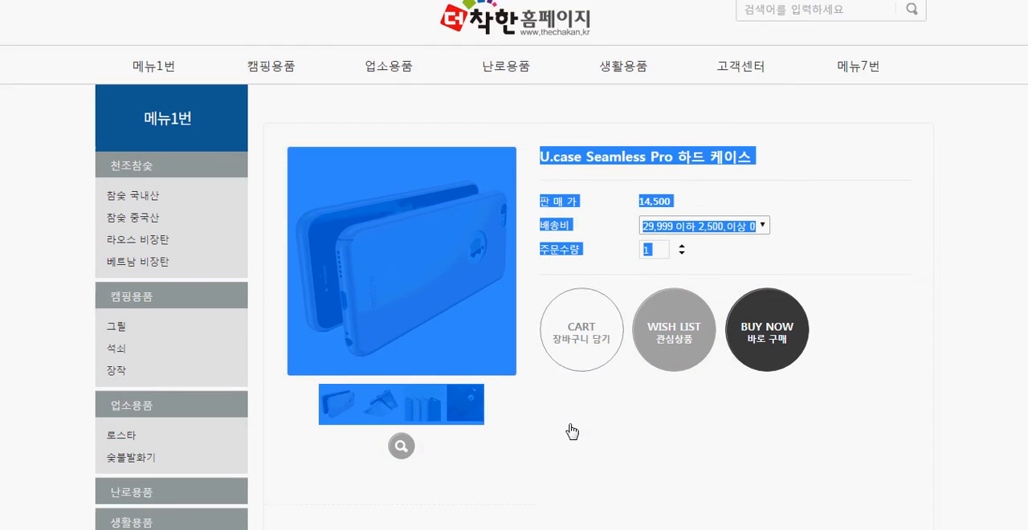
{"action": "left_click_drag", "start_coordinate": [567, 391], "coordinate": [469, 311]}
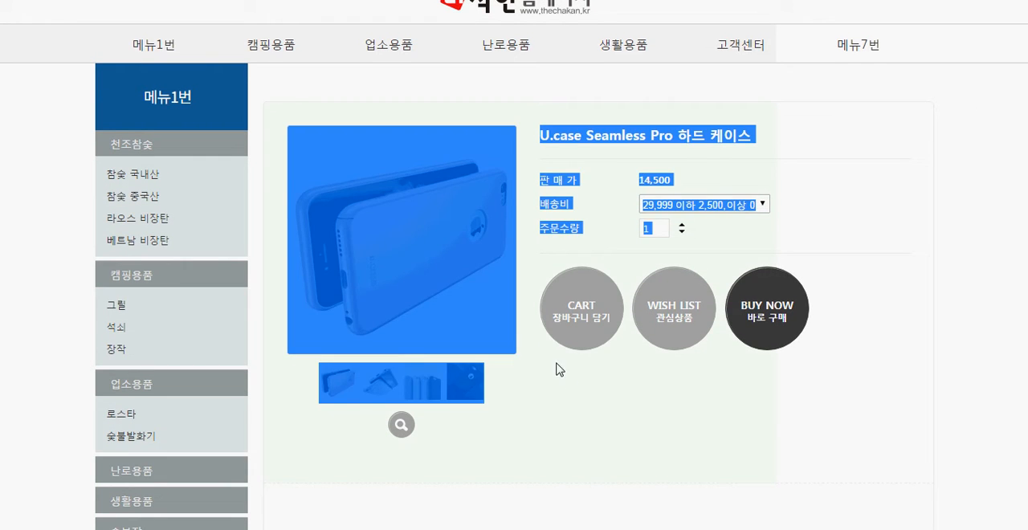
{"action": "left_click", "coordinate": [569, 385]}
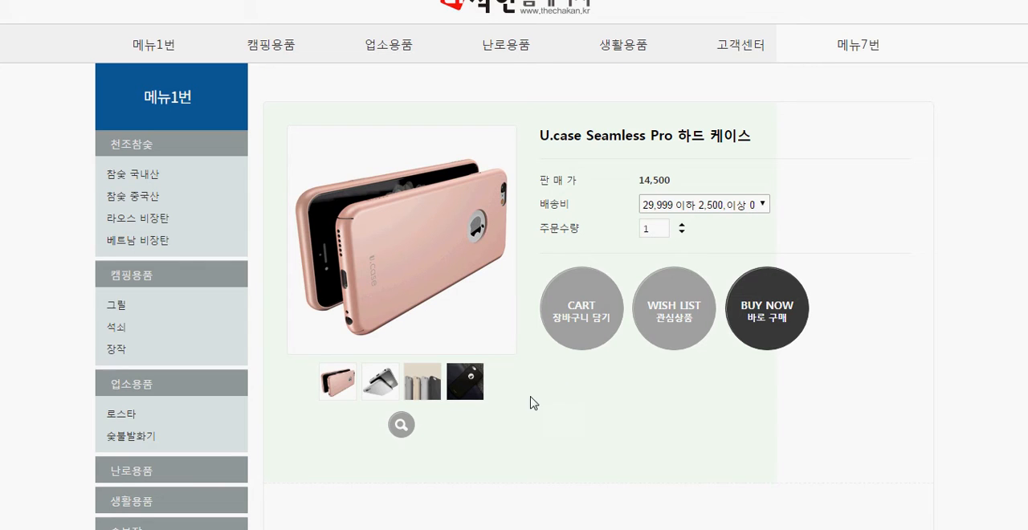
Compare the product's detail image with its enlarged image in the 이미지 상세보기 window, then close that window
{"action": "left_click", "coordinate": [400, 424]}
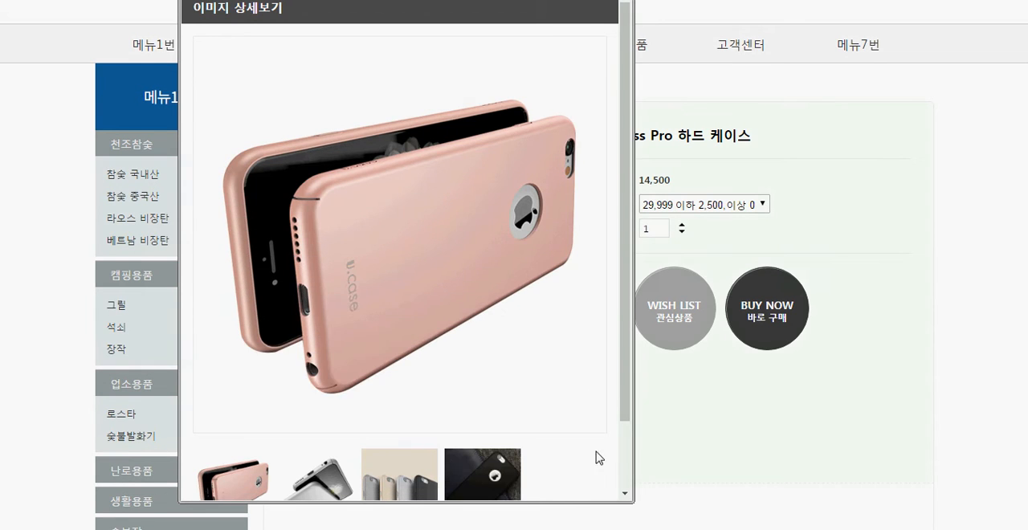
{"action": "left_click_drag", "start_coordinate": [603, 447], "coordinate": [464, 329]}
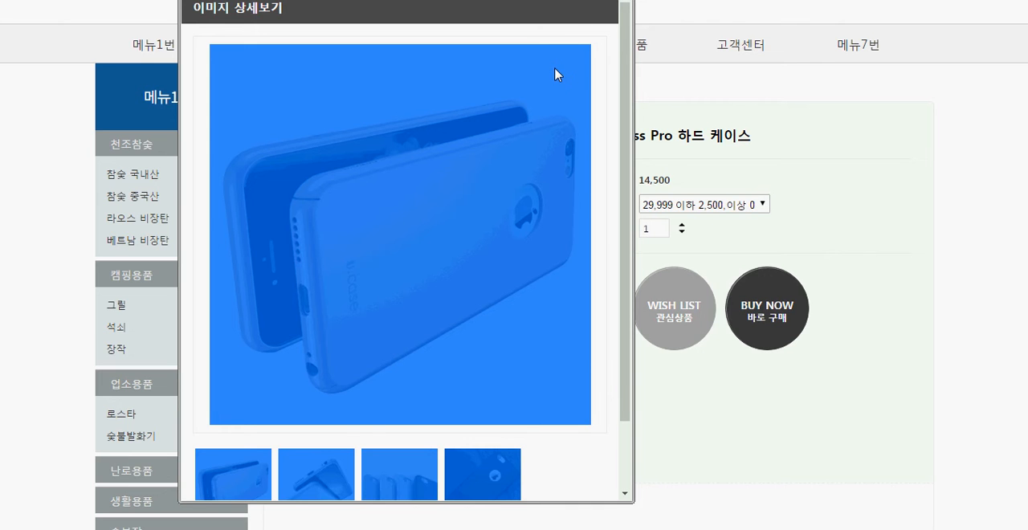
{"action": "left_click", "coordinate": [618, 2]}
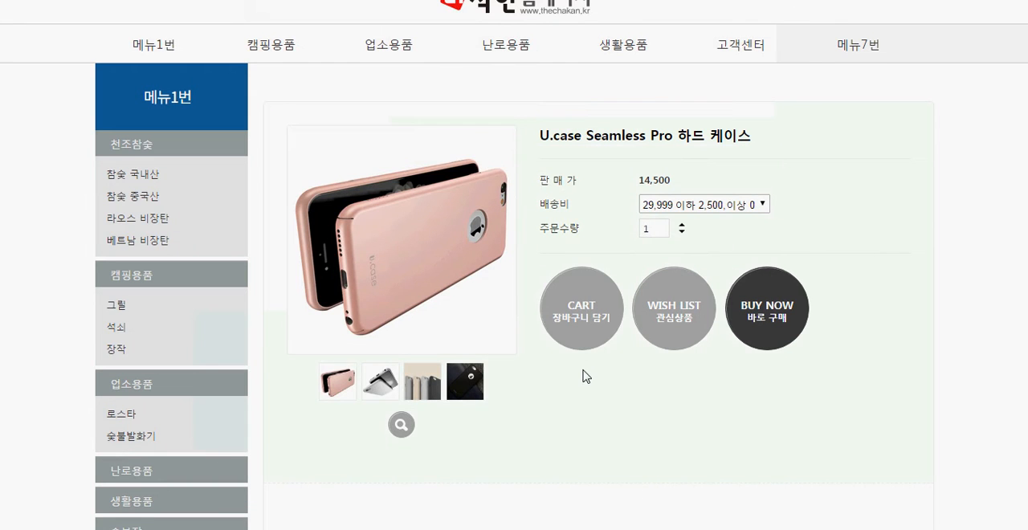
{"action": "left_click_drag", "start_coordinate": [604, 392], "coordinate": [480, 311]}
{"action": "left_click", "coordinate": [544, 375]}
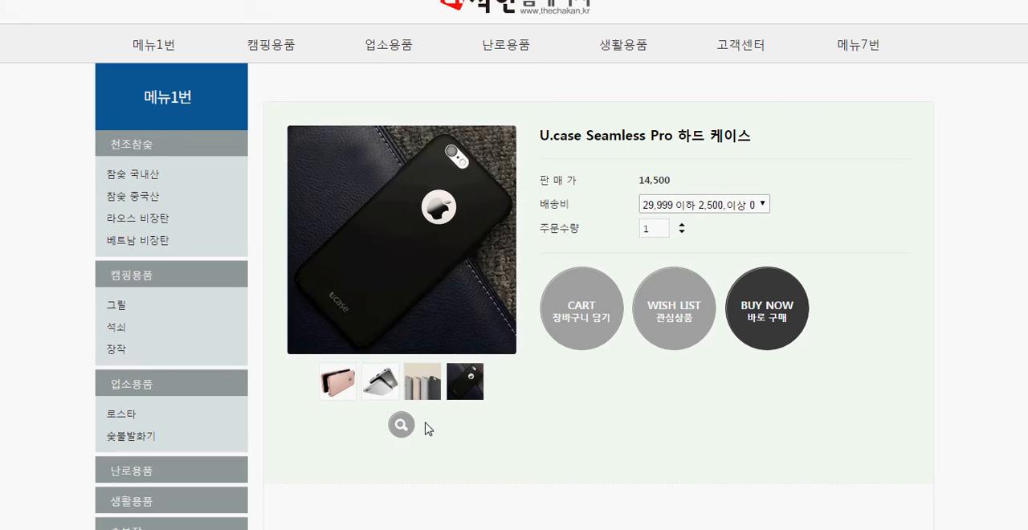
{"action": "left_click", "coordinate": [408, 427]}
{"action": "left_click_drag", "start_coordinate": [564, 474], "coordinate": [348, 254]}
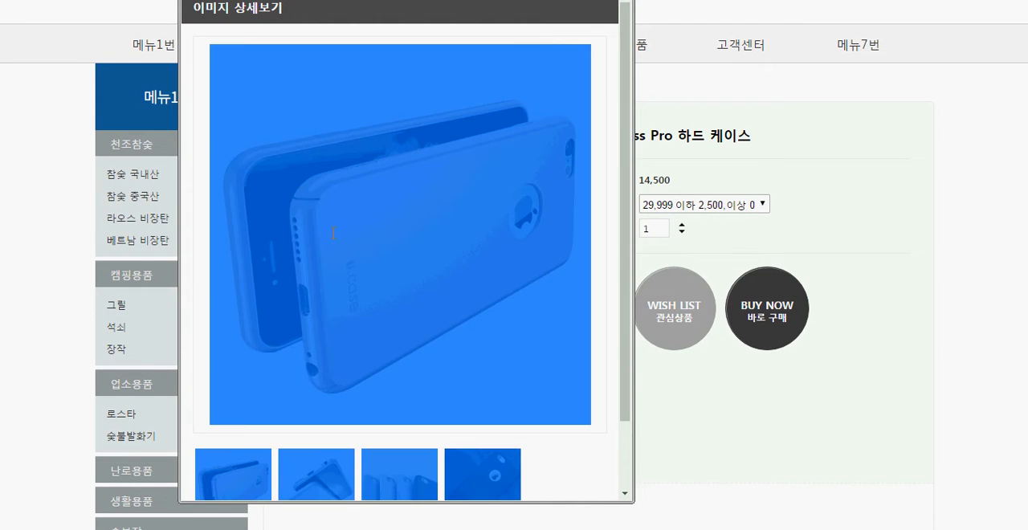
{"action": "left_click", "coordinate": [424, 38]}
{"action": "key", "text": "alt+F4"}
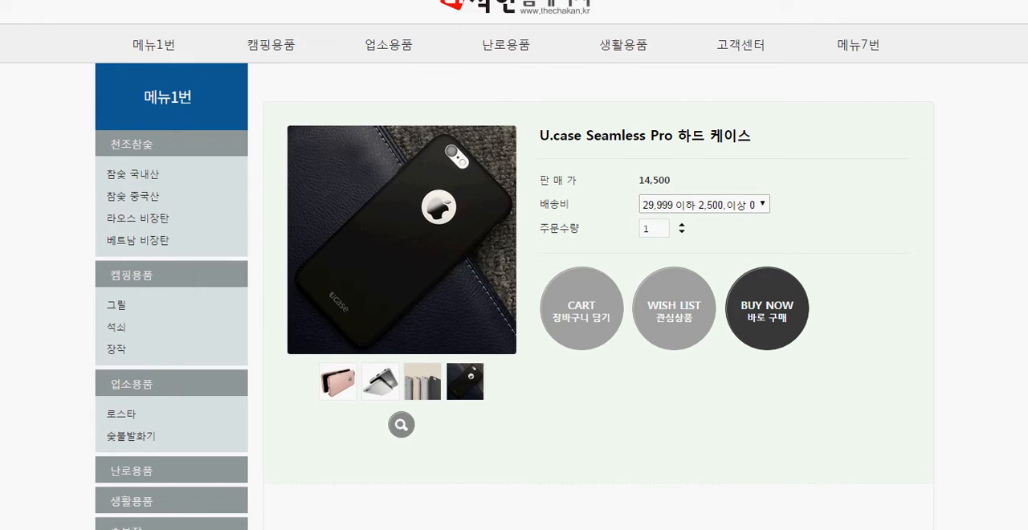
Return to the admin product form and preview the images registered in rows 3 to 6 of the 이미지정보 table
{"action": "key", "text": "ctrl+Tab"}
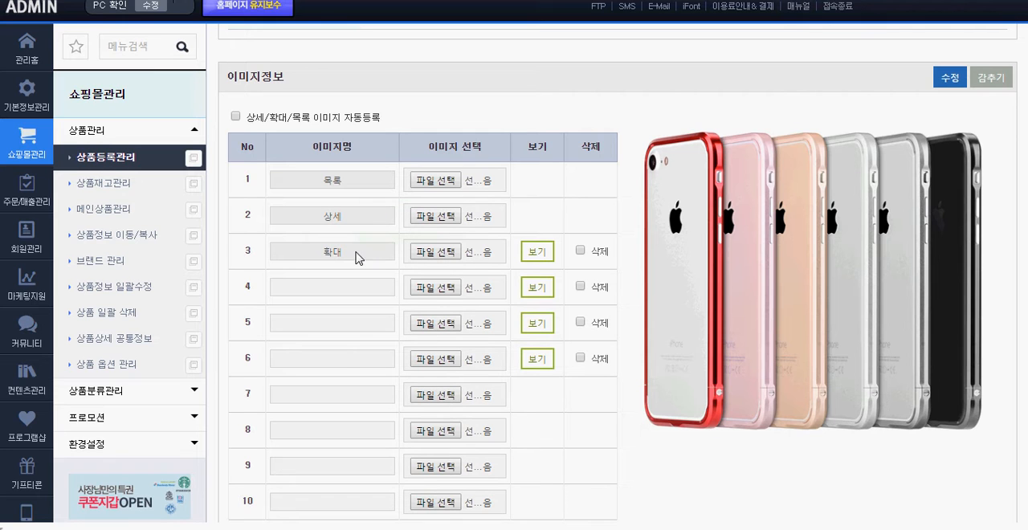
{"action": "left_click", "coordinate": [538, 252]}
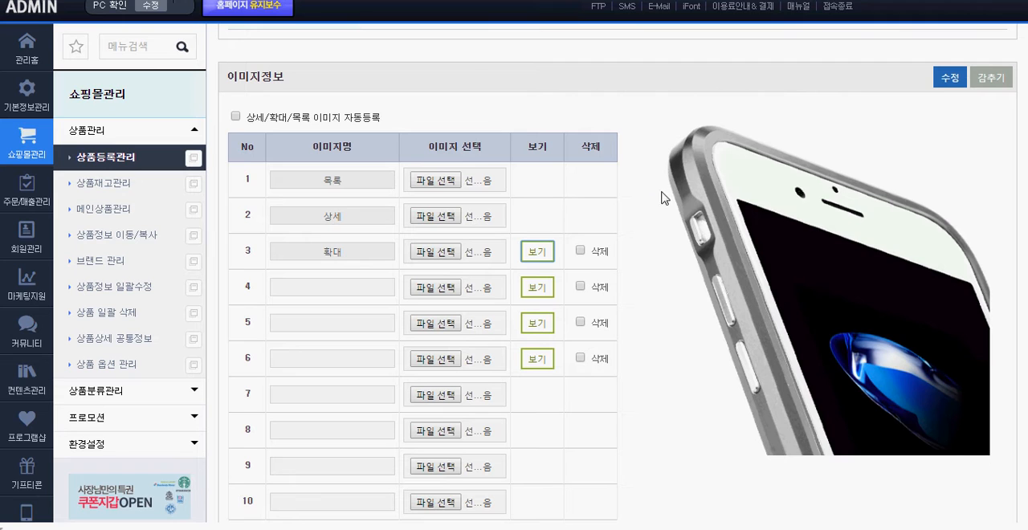
{"action": "left_click_drag", "start_coordinate": [625, 107], "coordinate": [864, 401]}
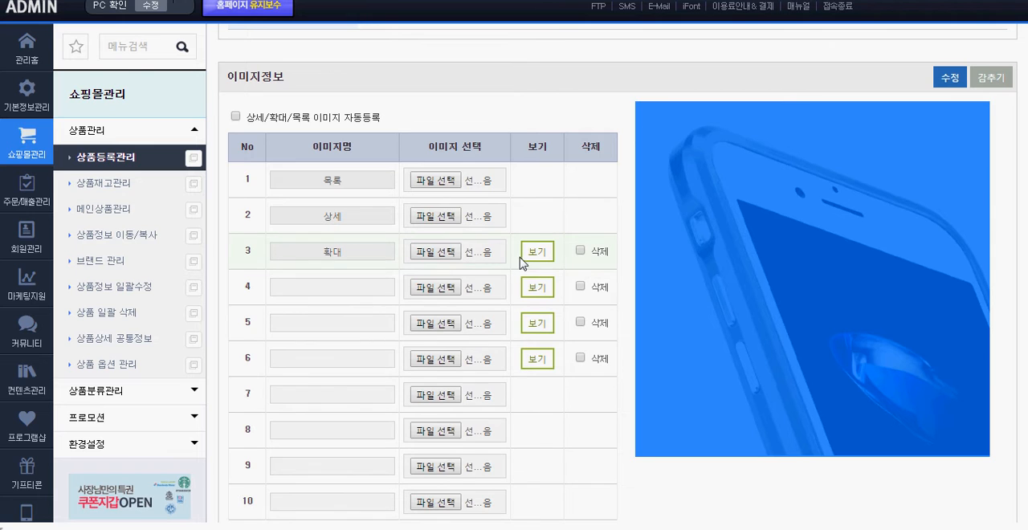
{"action": "left_click", "coordinate": [536, 287]}
{"action": "left_click", "coordinate": [538, 323]}
{"action": "left_click", "coordinate": [537, 359]}
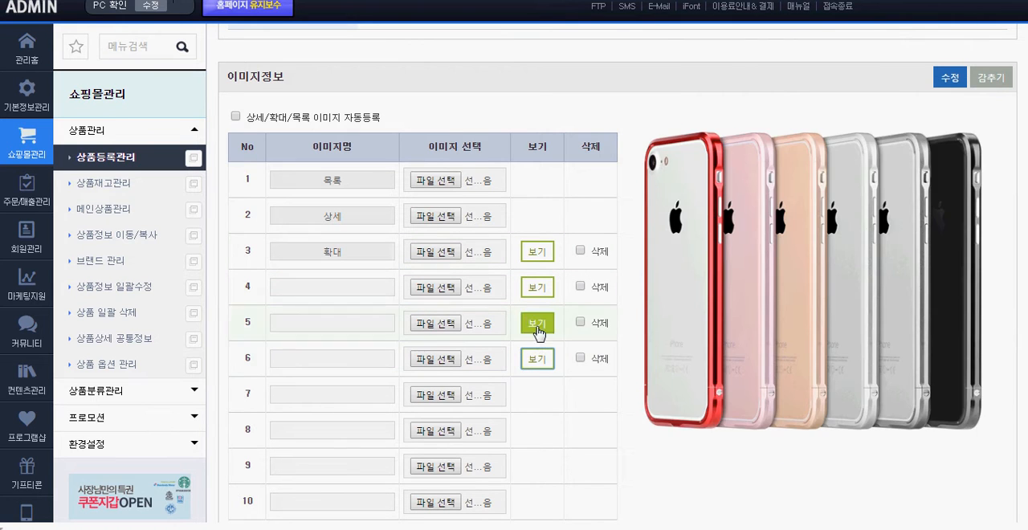
{"action": "left_click", "coordinate": [538, 252]}
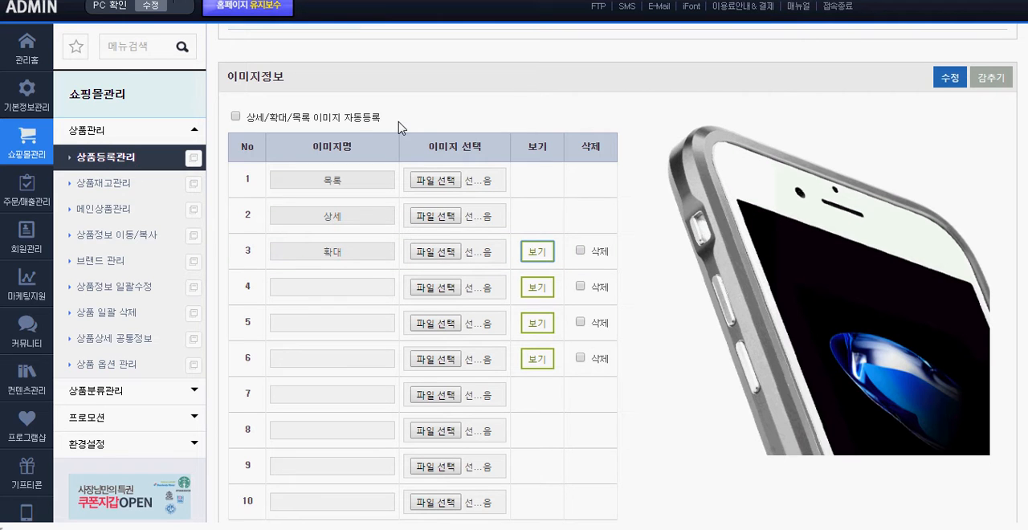
Turn on 상세/확대/목록 이미지 자동등록 in the 이미지정보 section
{"action": "left_click", "coordinate": [482, 108]}
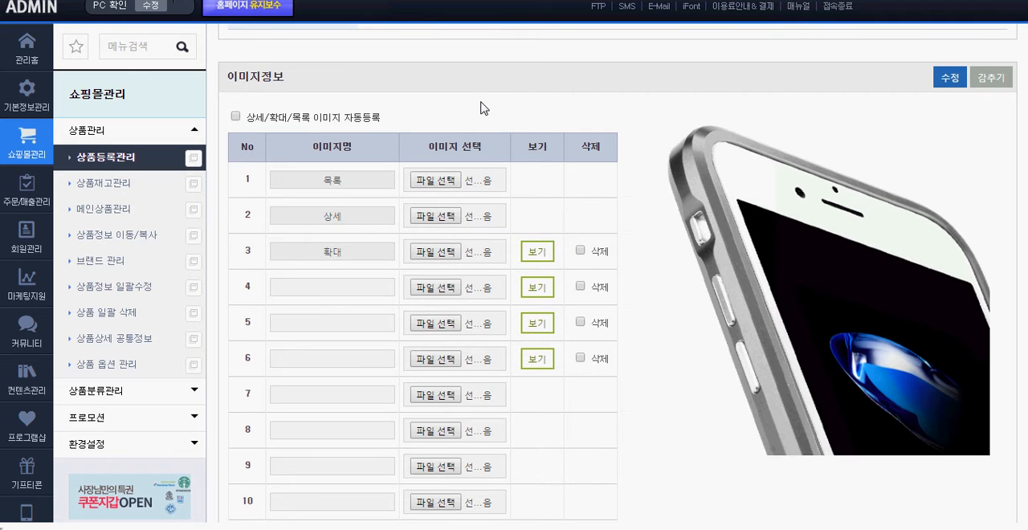
{"action": "left_click", "coordinate": [299, 118]}
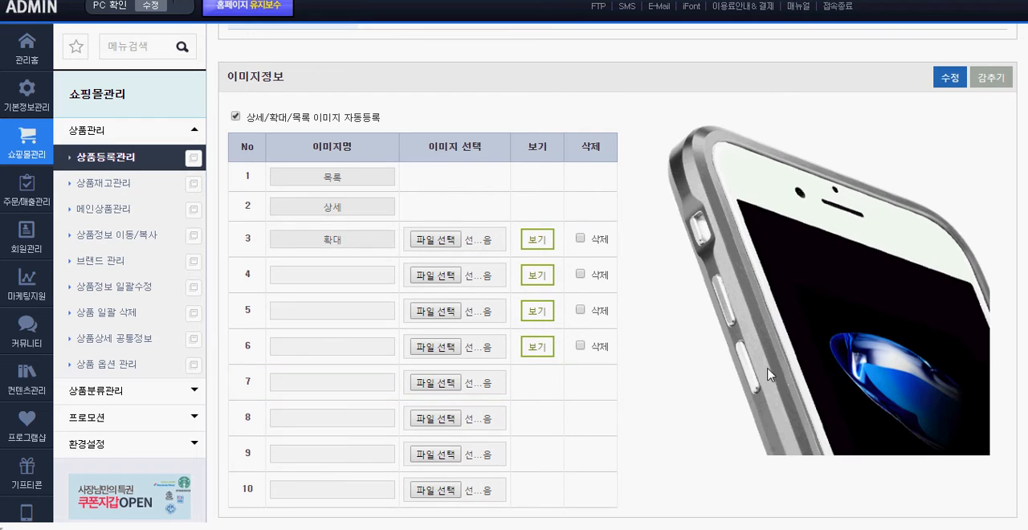
{"action": "left_click_drag", "start_coordinate": [880, 482], "coordinate": [731, 250]}
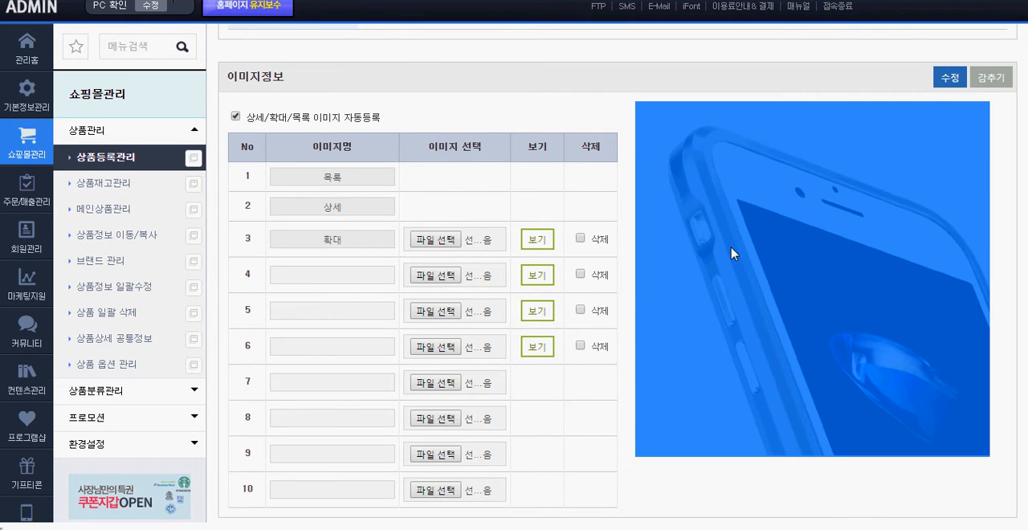
{"action": "left_click", "coordinate": [682, 80]}
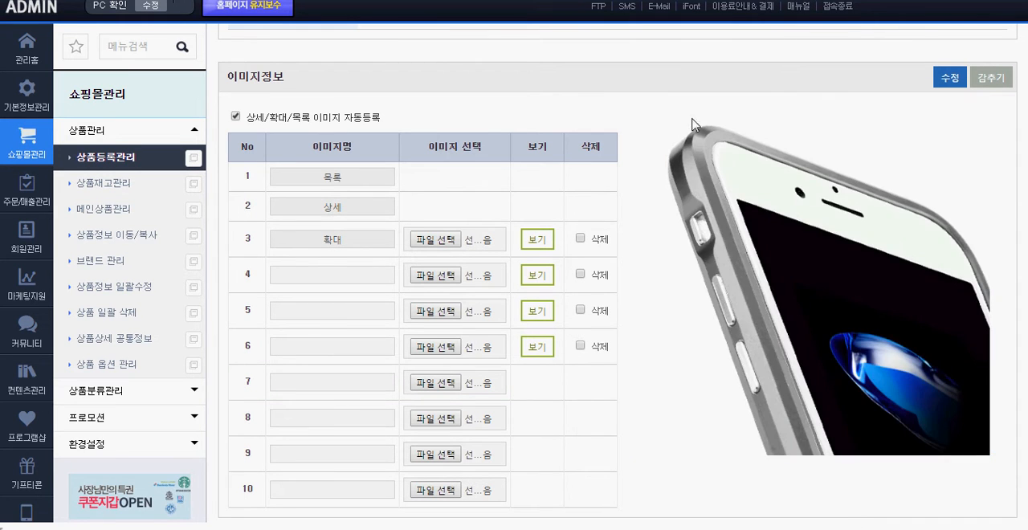
Inspect the code of the previewed 확대 image in the browser's developer tools, then close them
{"action": "right_click", "coordinate": [699, 144]}
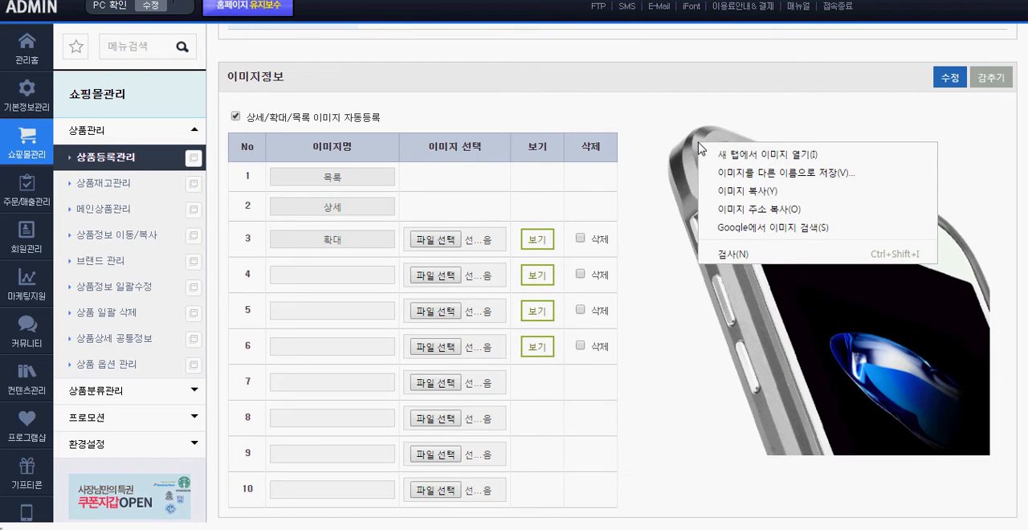
{"action": "left_click", "coordinate": [744, 255]}
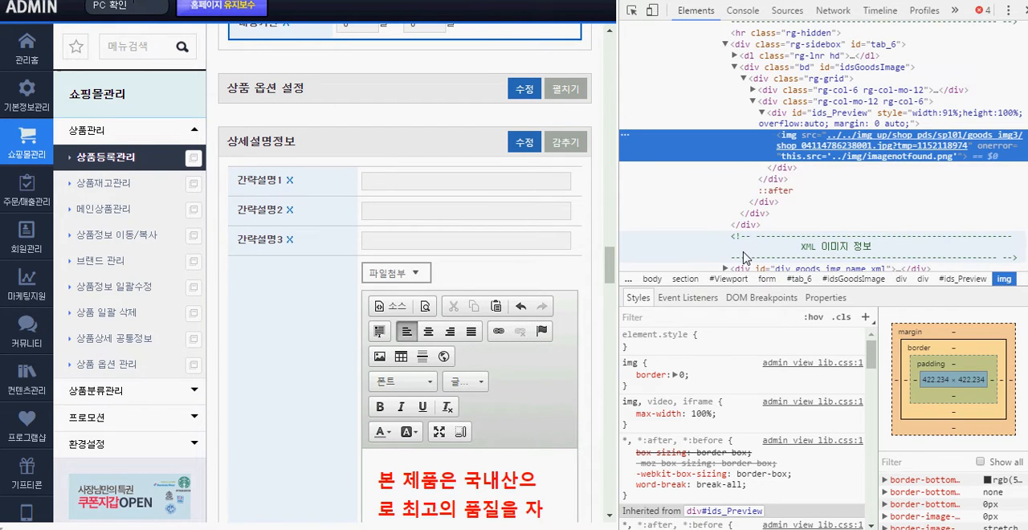
{"action": "mouse_move", "coordinate": [785, 145]}
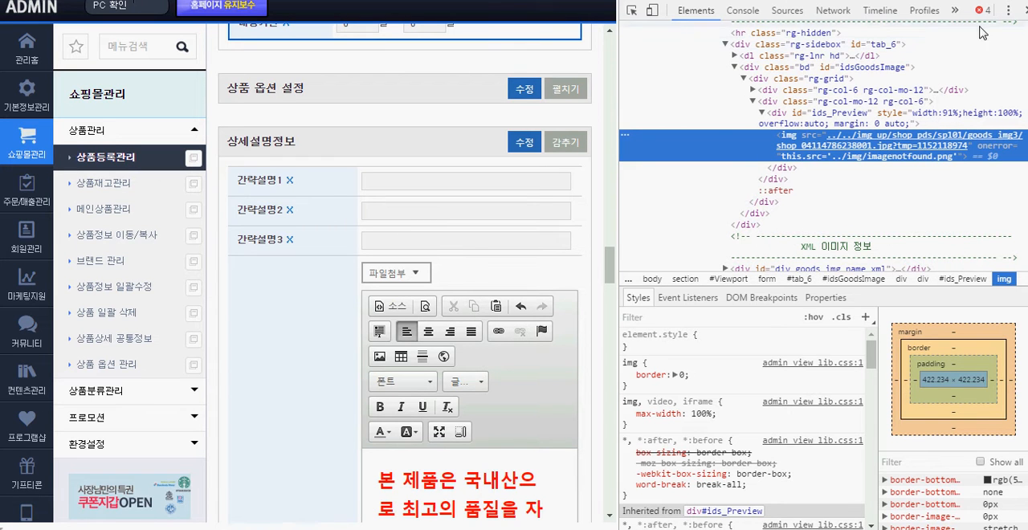
{"action": "left_click", "coordinate": [1022, 9]}
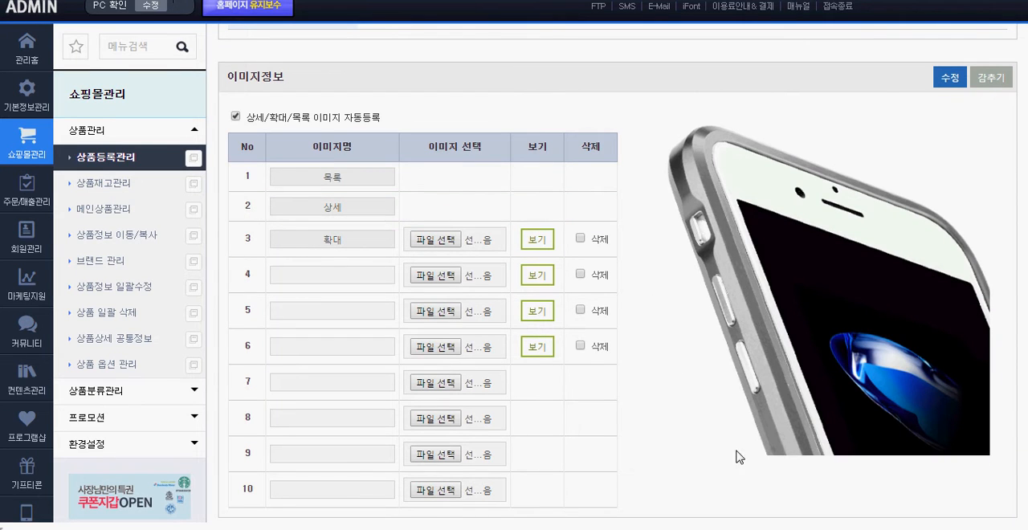
{"action": "left_click_drag", "start_coordinate": [883, 485], "coordinate": [730, 268]}
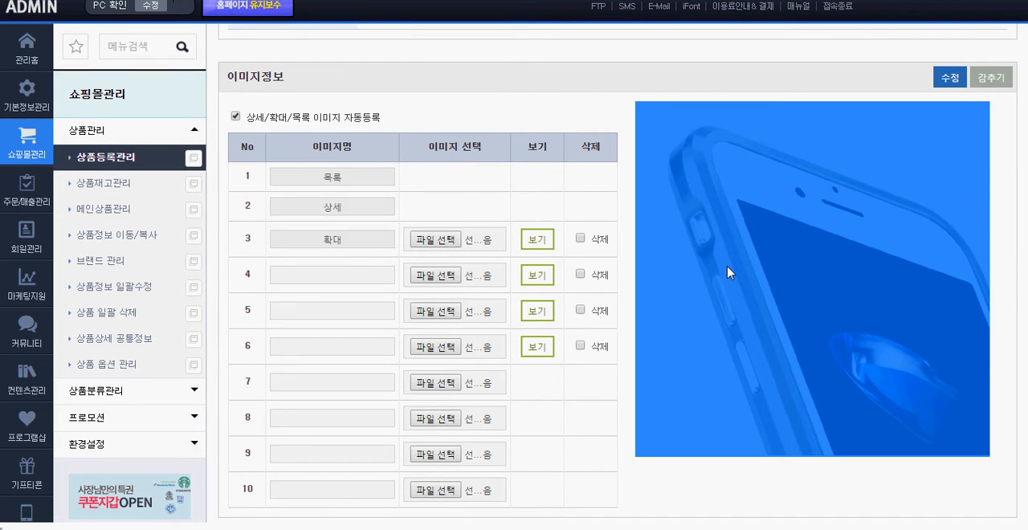
{"action": "left_click", "coordinate": [812, 475]}
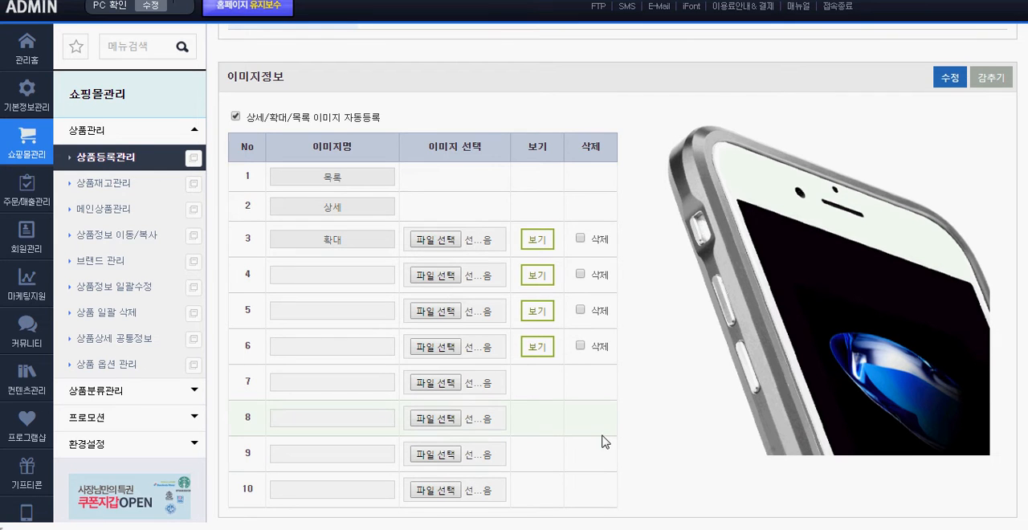
Attach 튤립.jpg as the row 7 image after checking its pixel dimensions, and save the 이미지정보 section
{"action": "left_click", "coordinate": [438, 240]}
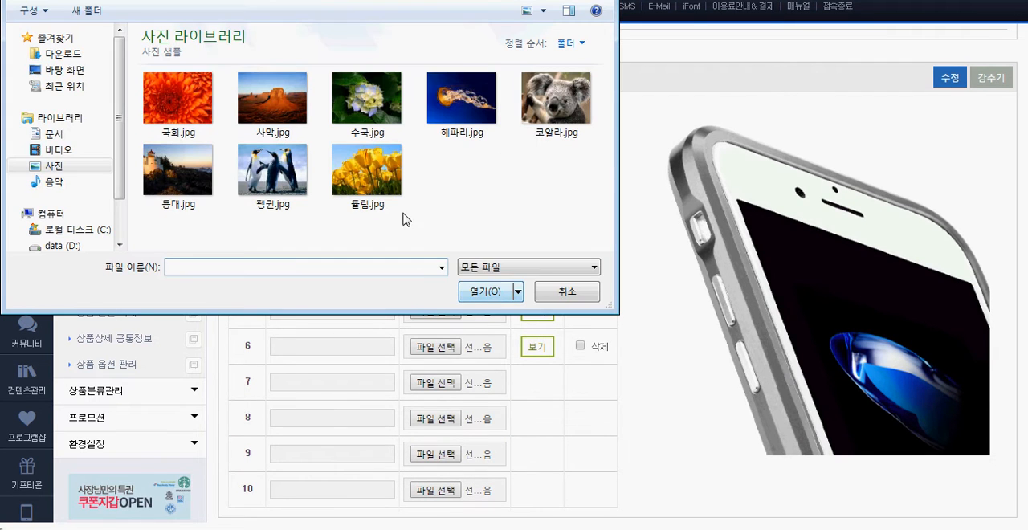
{"action": "left_click", "coordinate": [564, 294]}
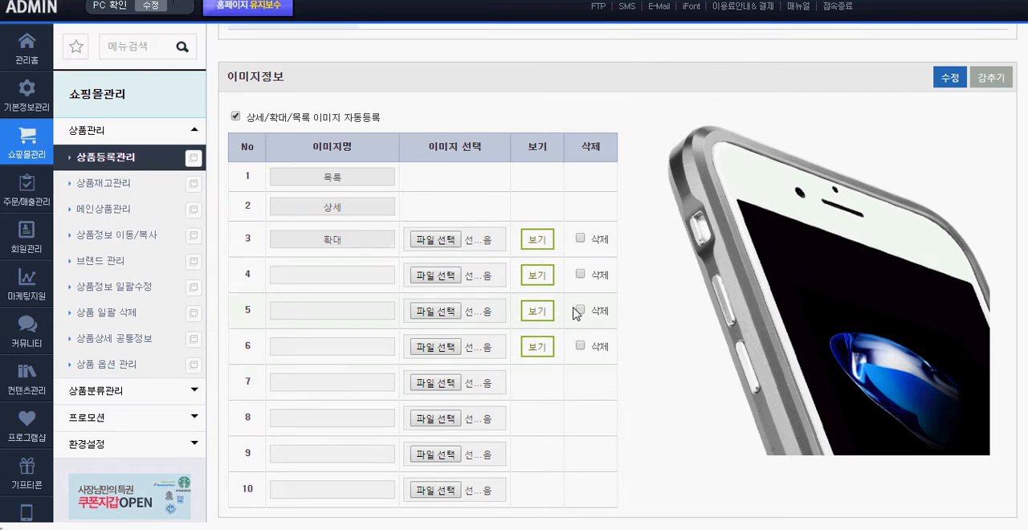
{"action": "left_click", "coordinate": [438, 383]}
{"action": "left_click", "coordinate": [376, 181]}
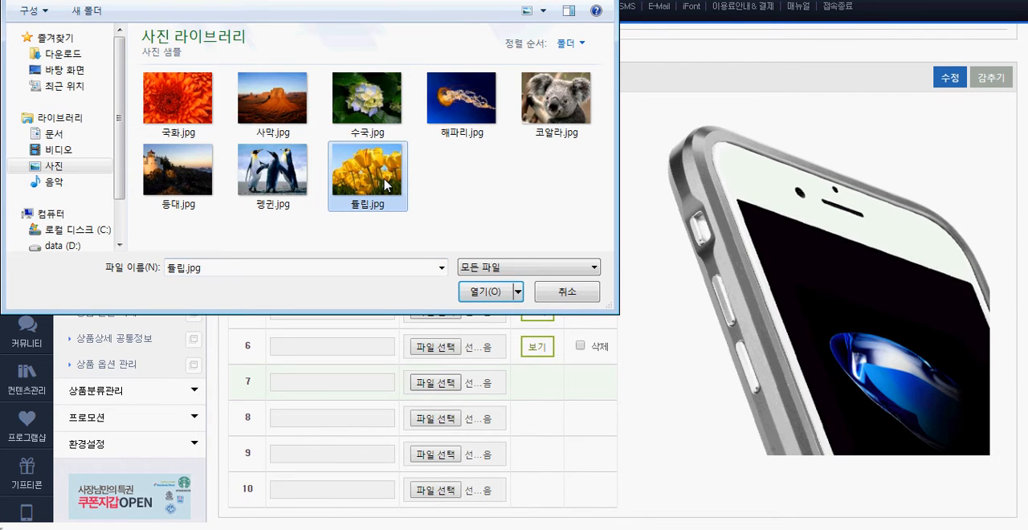
{"action": "right_click", "coordinate": [374, 175]}
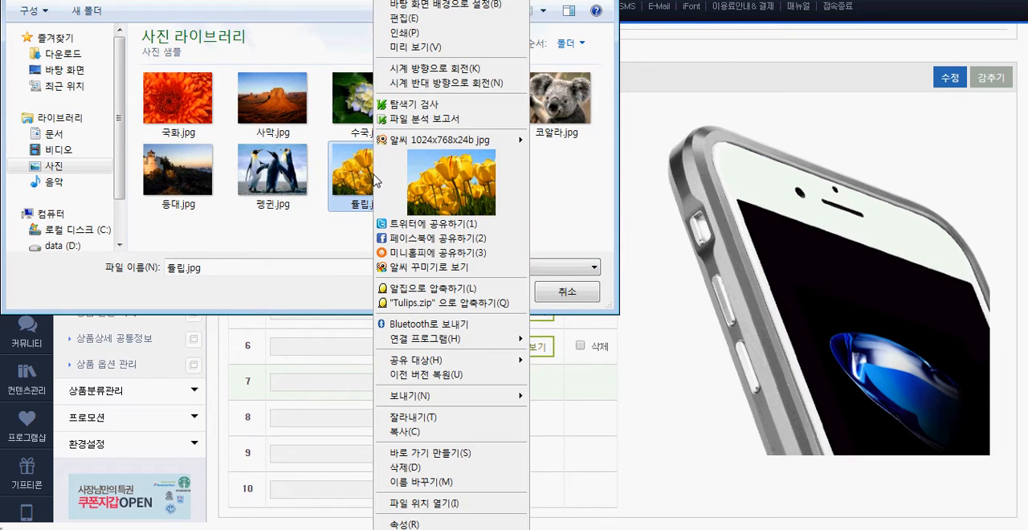
{"action": "mouse_move", "coordinate": [422, 146]}
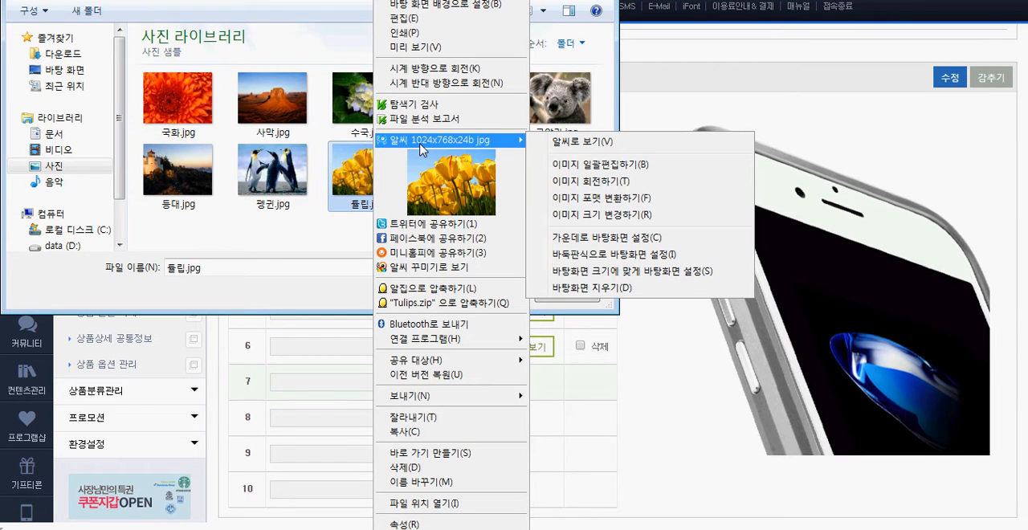
{"action": "left_click", "coordinate": [361, 245]}
{"action": "double_click", "coordinate": [361, 210]}
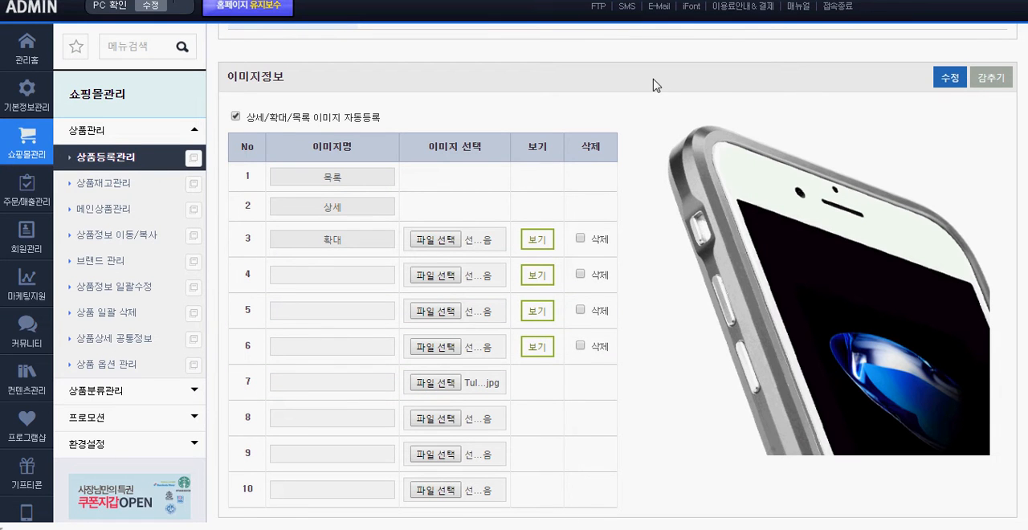
{"action": "left_click", "coordinate": [949, 78]}
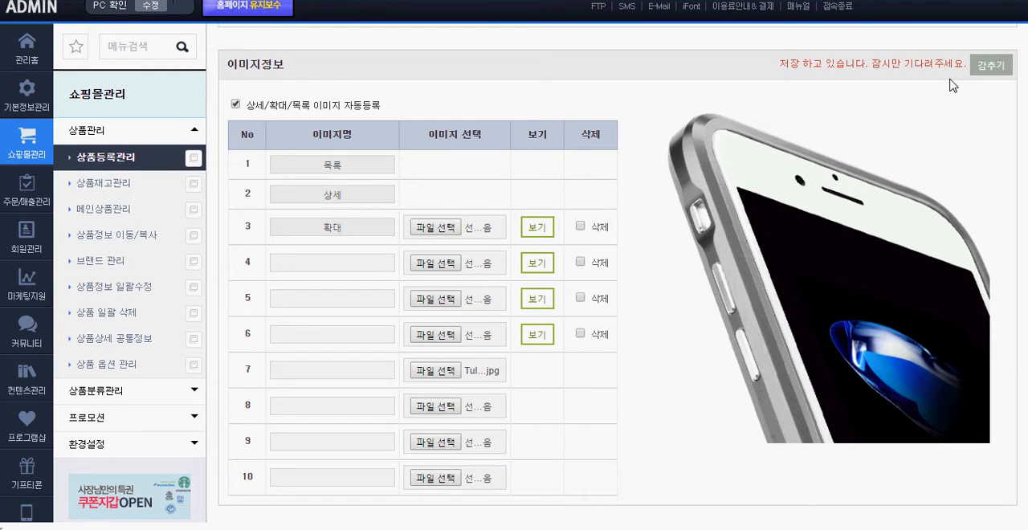
{"action": "left_click", "coordinate": [644, 95]}
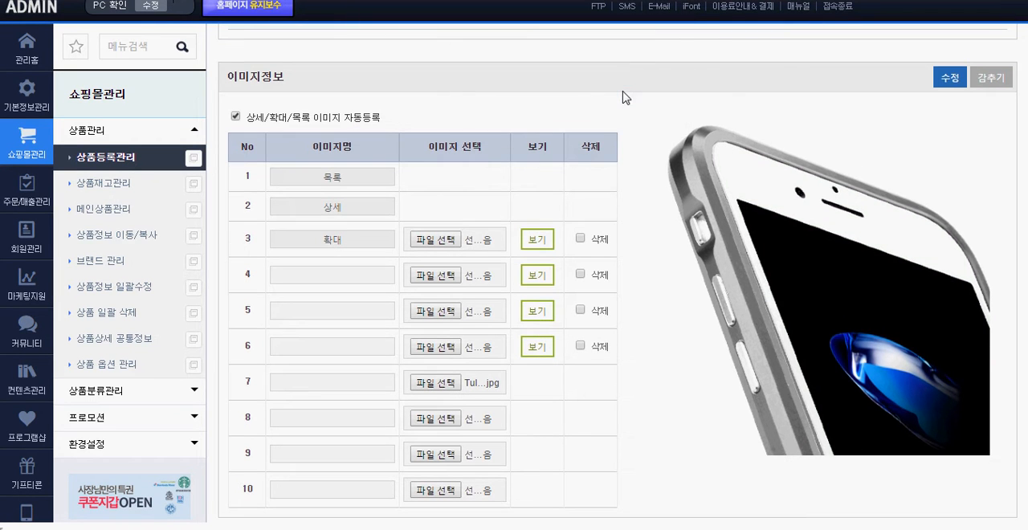
Reopen the edit form of 아이폰7 LJY 메탈 범퍼 케이스 from the product list and go to its 이미지정보 section
{"action": "left_click", "coordinate": [106, 160]}
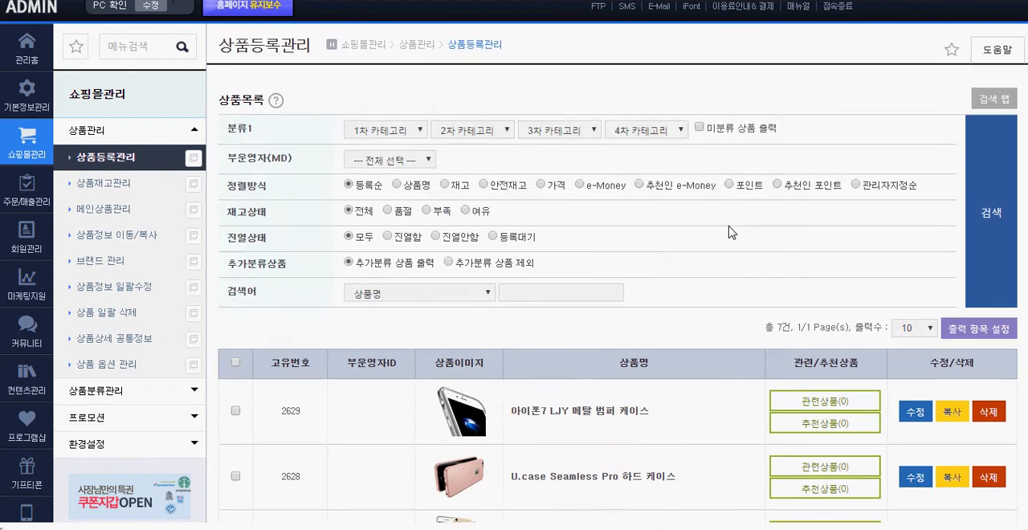
{"action": "scroll", "coordinate": [723, 230], "scroll_direction": "down", "scroll_amount": 4}
{"action": "left_click", "coordinate": [915, 112]}
{"action": "scroll", "coordinate": [731, 168], "scroll_direction": "down", "scroll_amount": 4}
{"action": "scroll", "coordinate": [725, 177], "scroll_direction": "down", "scroll_amount": 15}
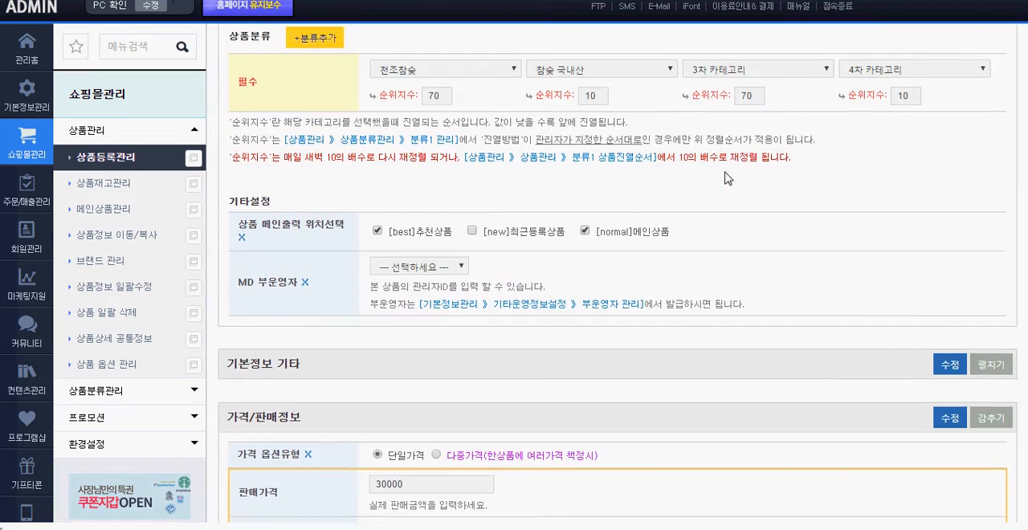
{"action": "scroll", "coordinate": [724, 177], "scroll_direction": "down", "scroll_amount": 2}
{"action": "scroll", "coordinate": [999, 166], "scroll_direction": "down", "scroll_amount": 6}
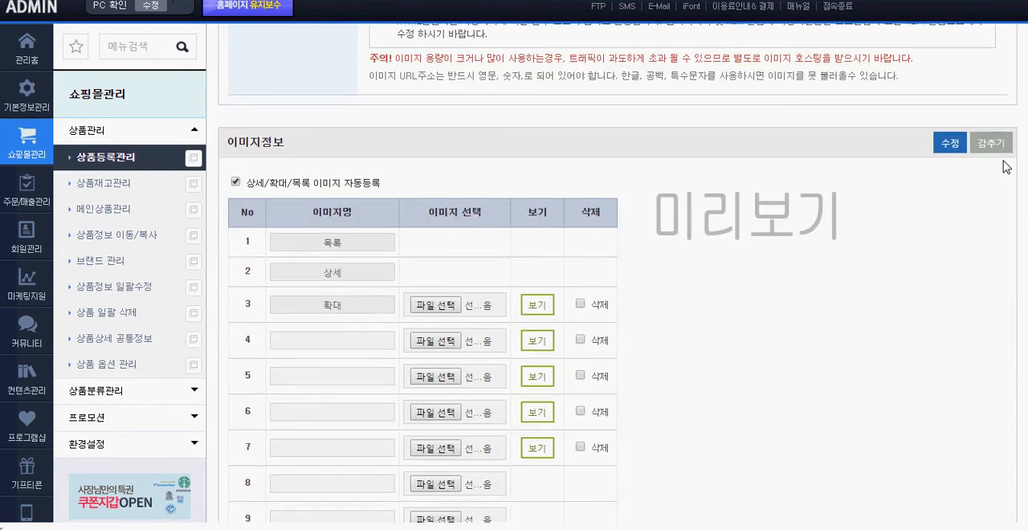
{"action": "scroll", "coordinate": [1005, 166], "scroll_direction": "down", "scroll_amount": 2}
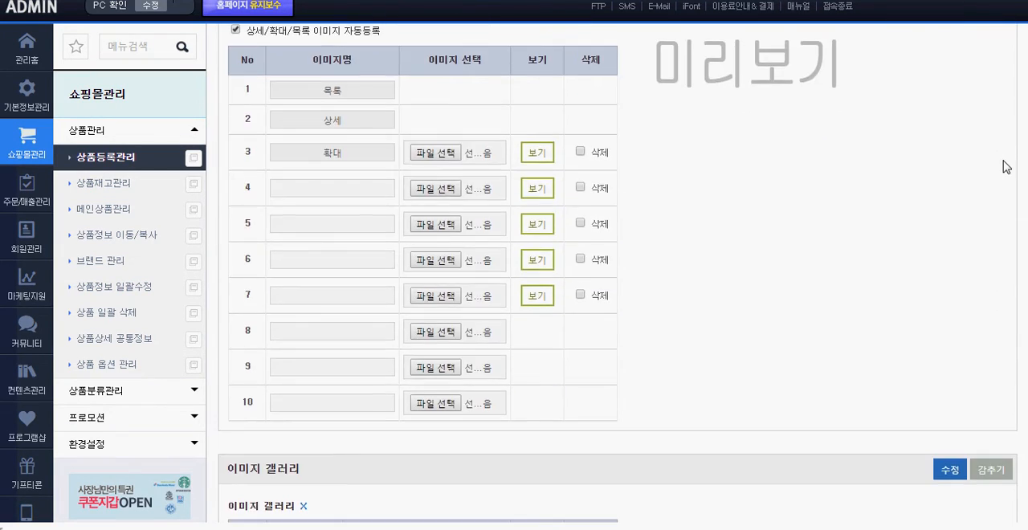
Preview the images registered in rows 7 and 6, and highlight the full extent of the row 6 image
{"action": "left_click", "coordinate": [539, 299]}
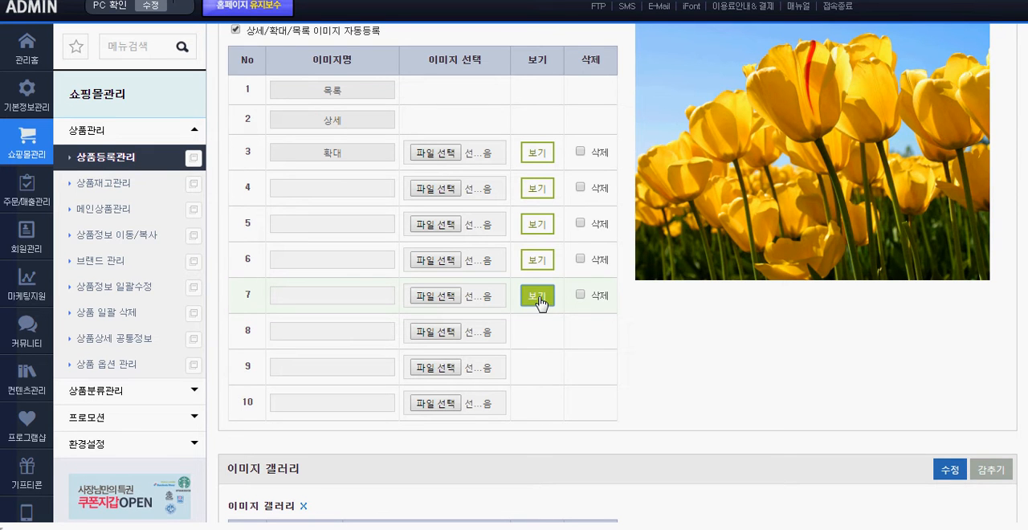
{"action": "scroll", "coordinate": [803, 361], "scroll_direction": "up", "scroll_amount": 2}
{"action": "scroll", "coordinate": [785, 420], "scroll_direction": "down", "scroll_amount": 2}
{"action": "left_click", "coordinate": [532, 262]}
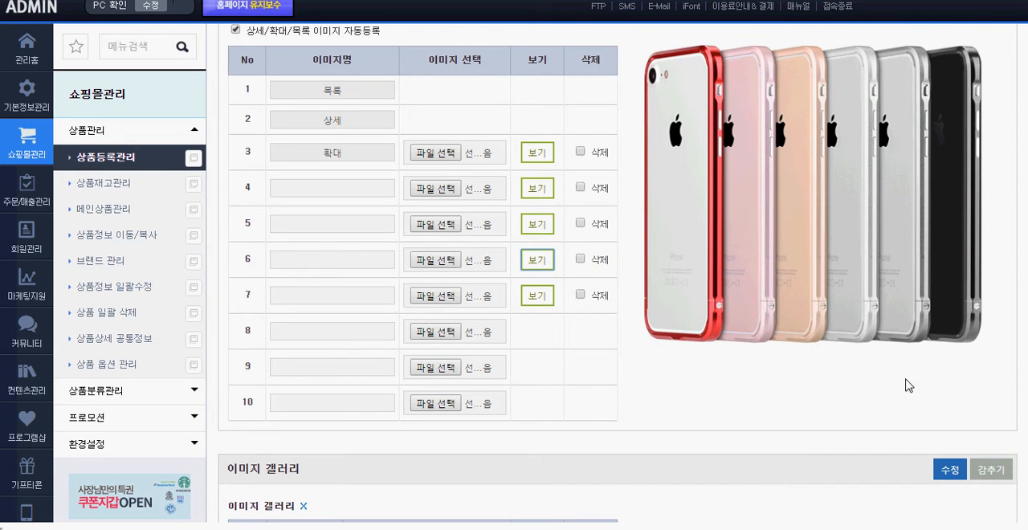
{"action": "left_click_drag", "start_coordinate": [874, 376], "coordinate": [782, 170]}
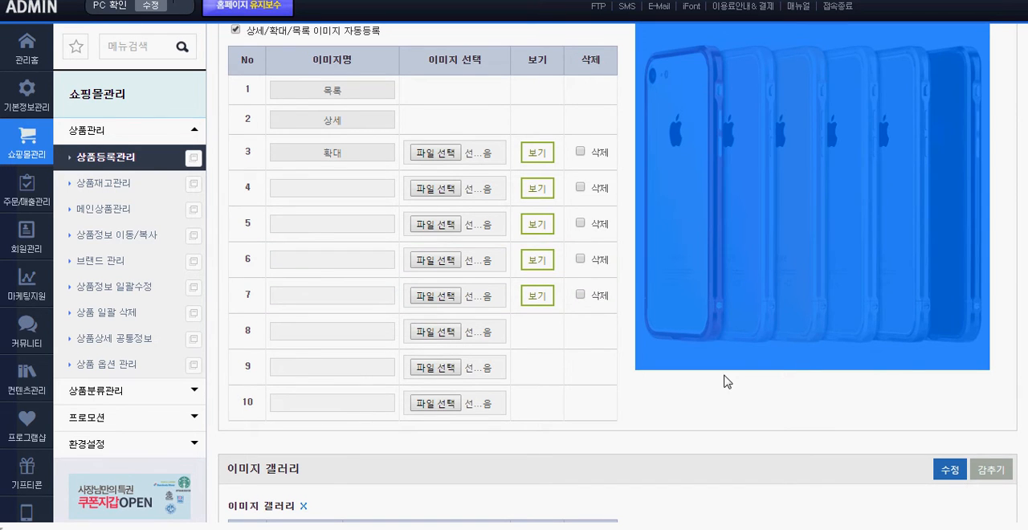
{"action": "left_click", "coordinate": [806, 394]}
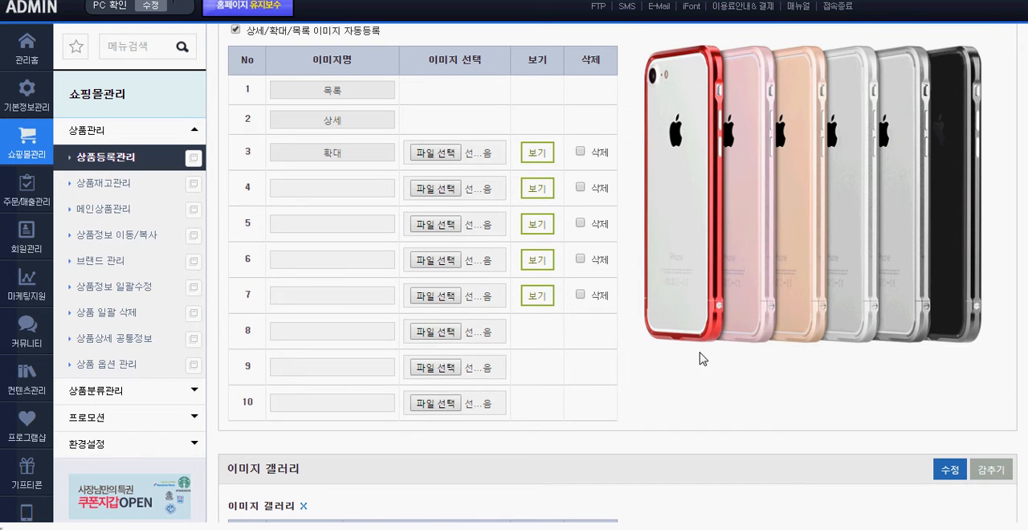
Preview the row 7 tulip image again, highlight its extent, and compare its proportions with the row 6 image
{"action": "left_click", "coordinate": [537, 296]}
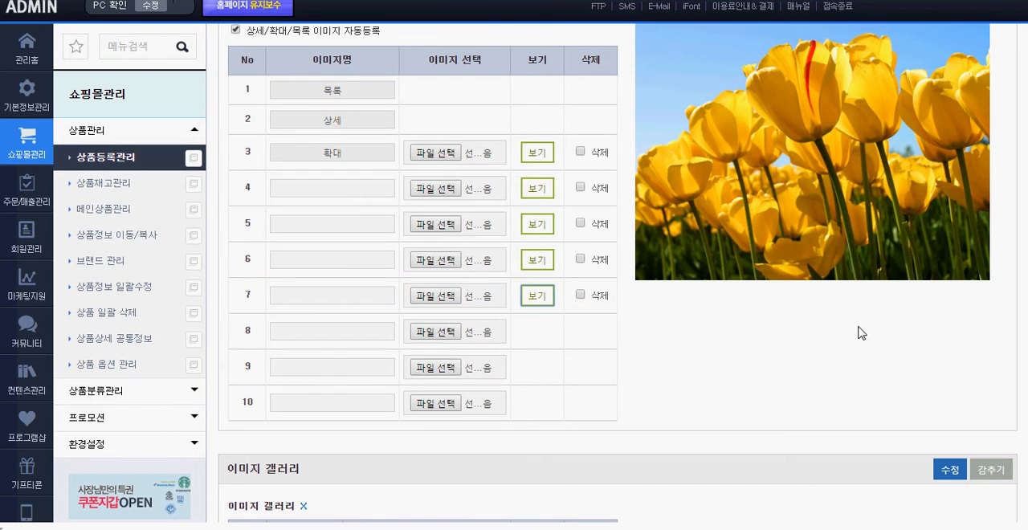
{"action": "scroll", "coordinate": [843, 322], "scroll_direction": "up", "scroll_amount": 2}
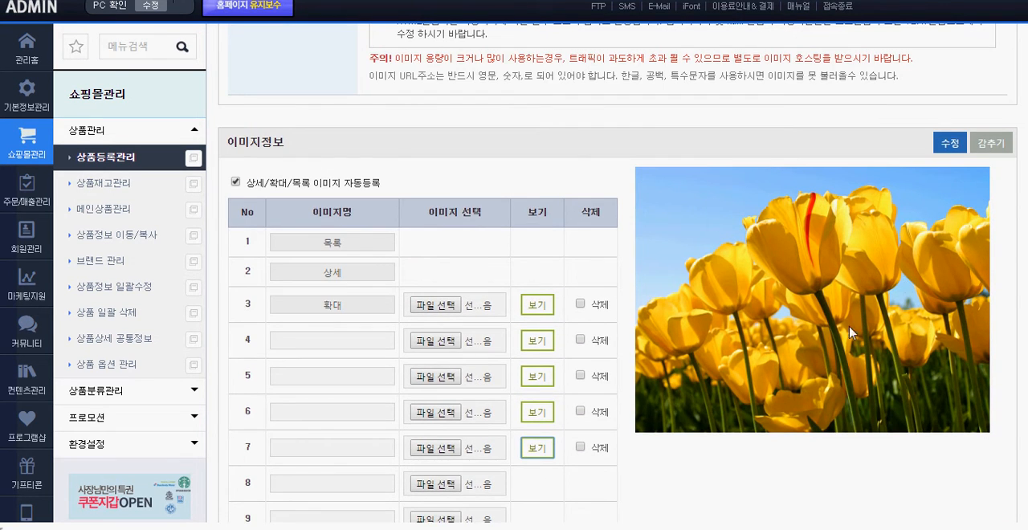
{"action": "left_click", "coordinate": [873, 451]}
{"action": "scroll", "coordinate": [773, 336], "scroll_direction": "down", "scroll_amount": 2}
{"action": "left_click_drag", "start_coordinate": [818, 289], "coordinate": [772, 277]}
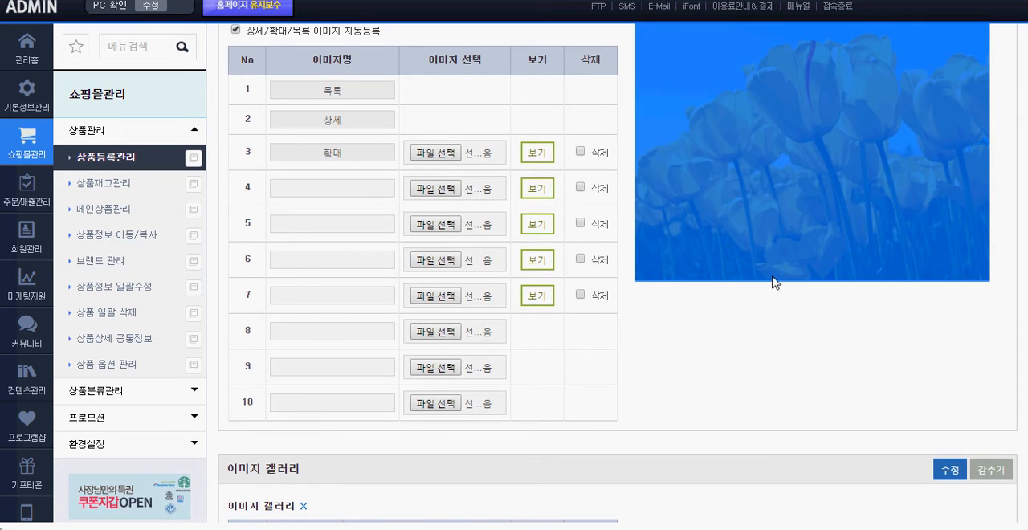
{"action": "left_click", "coordinate": [831, 356]}
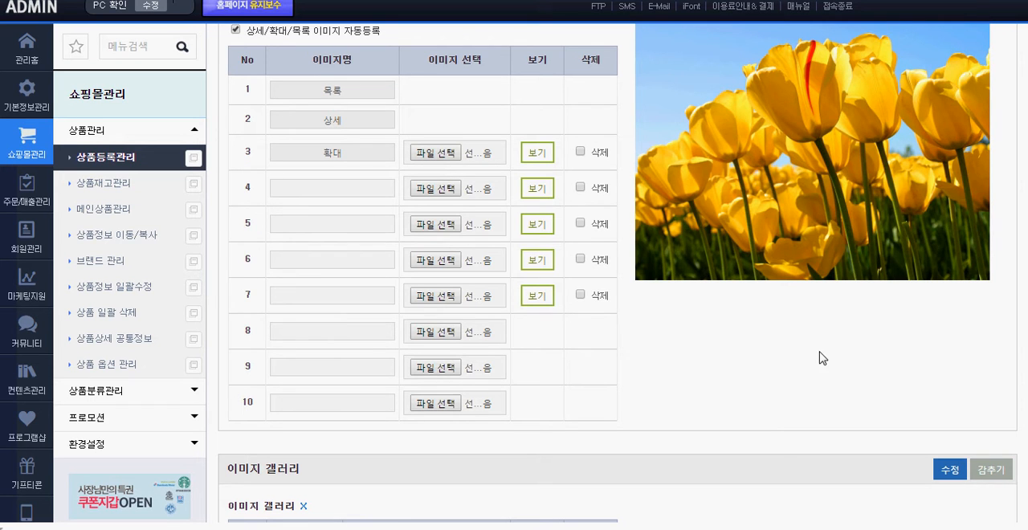
{"action": "left_click", "coordinate": [538, 260]}
{"action": "left_click", "coordinate": [539, 297]}
{"action": "left_click_drag", "start_coordinate": [890, 328], "coordinate": [783, 153]}
{"action": "left_click", "coordinate": [851, 316]}
In the storefront, open the 참숯 국내산 category and view the 아이폰7 LJY 메탈 범퍼 케이스 page with its thumbnails and description
{"action": "scroll", "coordinate": [853, 317], "scroll_direction": "up", "scroll_amount": 1}
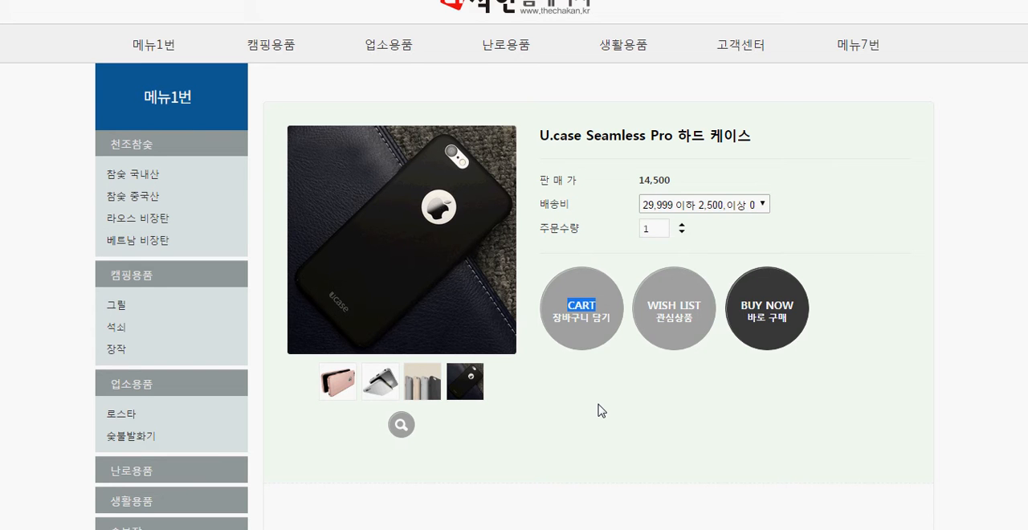
{"action": "scroll", "coordinate": [599, 409], "scroll_direction": "down", "scroll_amount": 1}
{"action": "scroll", "coordinate": [449, 305], "scroll_direction": "up", "scroll_amount": 3}
{"action": "left_click", "coordinate": [125, 251]}
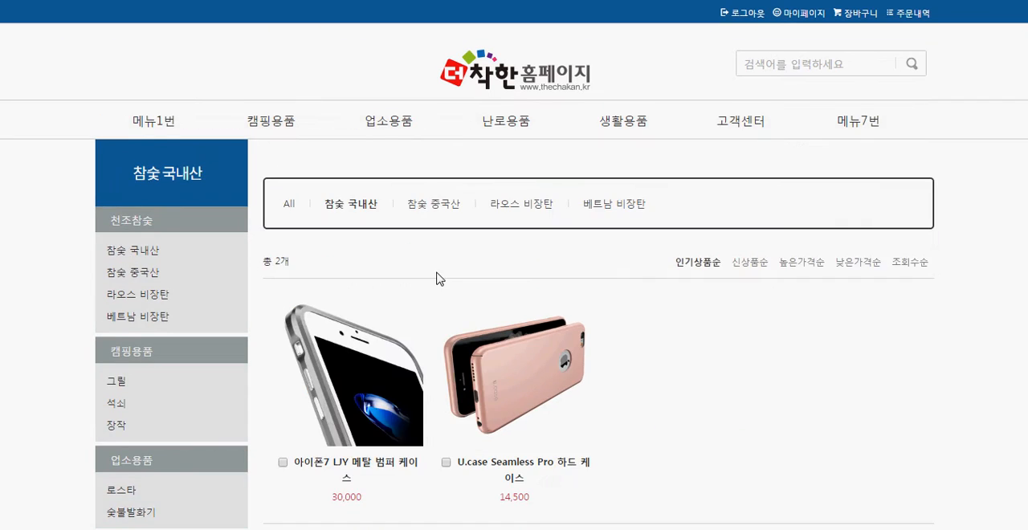
{"action": "scroll", "coordinate": [374, 231], "scroll_direction": "down", "scroll_amount": 2}
{"action": "left_click", "coordinate": [372, 229]}
{"action": "scroll", "coordinate": [754, 225], "scroll_direction": "down", "scroll_amount": 15}
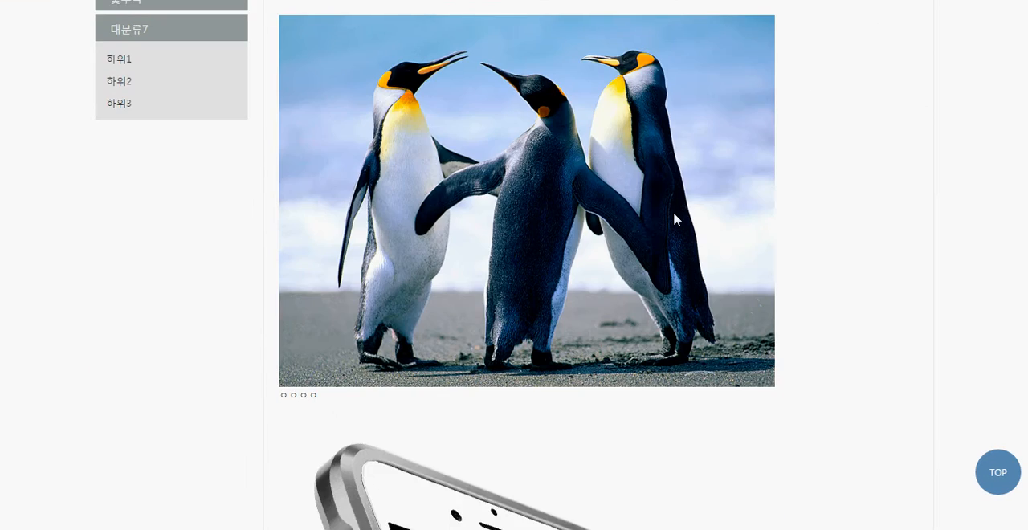
{"action": "scroll", "coordinate": [786, 222], "scroll_direction": "up", "scroll_amount": 12}
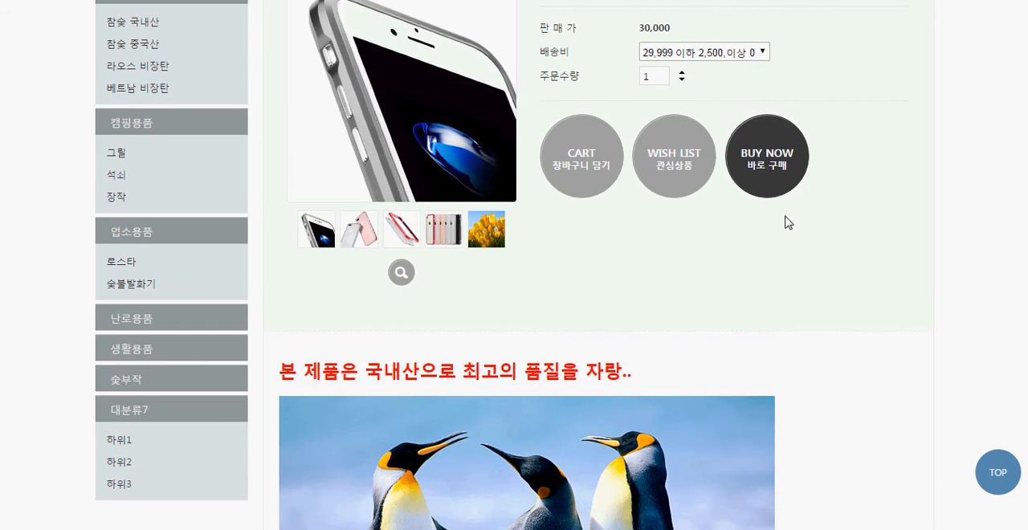
{"action": "scroll", "coordinate": [491, 216], "scroll_direction": "up", "scroll_amount": 1}
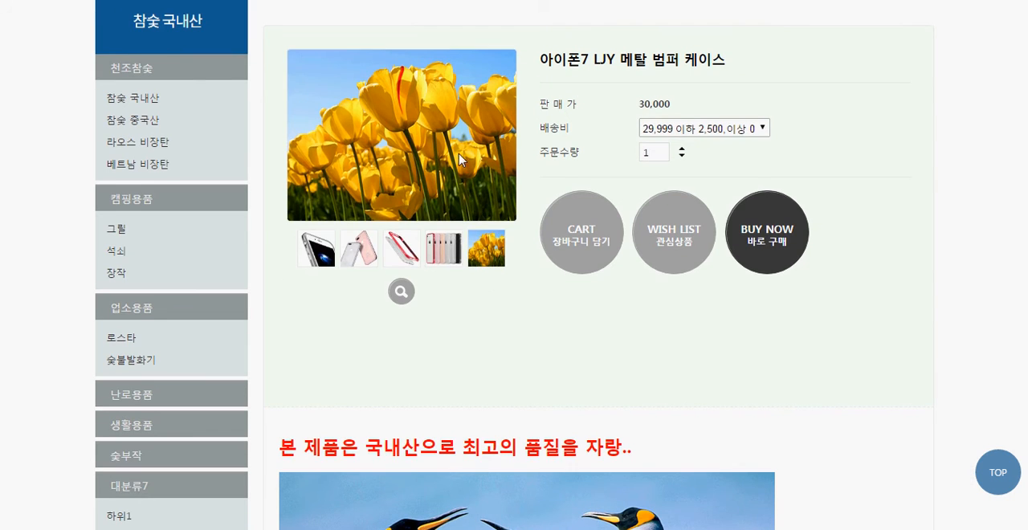
Open the product's 이미지 상세보기 window, compare the enlarged tulip image with the six-phone image, and close the window
{"action": "left_click", "coordinate": [404, 350]}
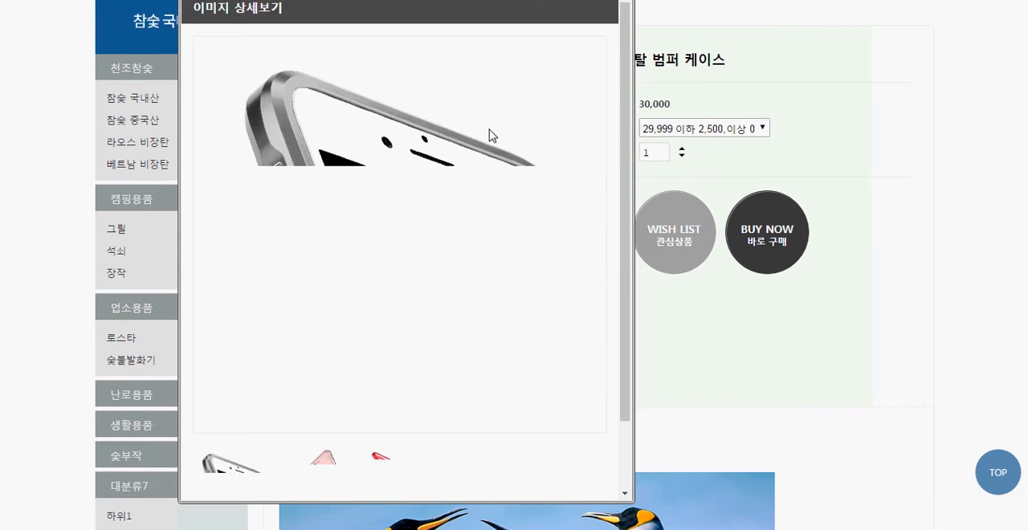
{"action": "left_click", "coordinate": [587, 474]}
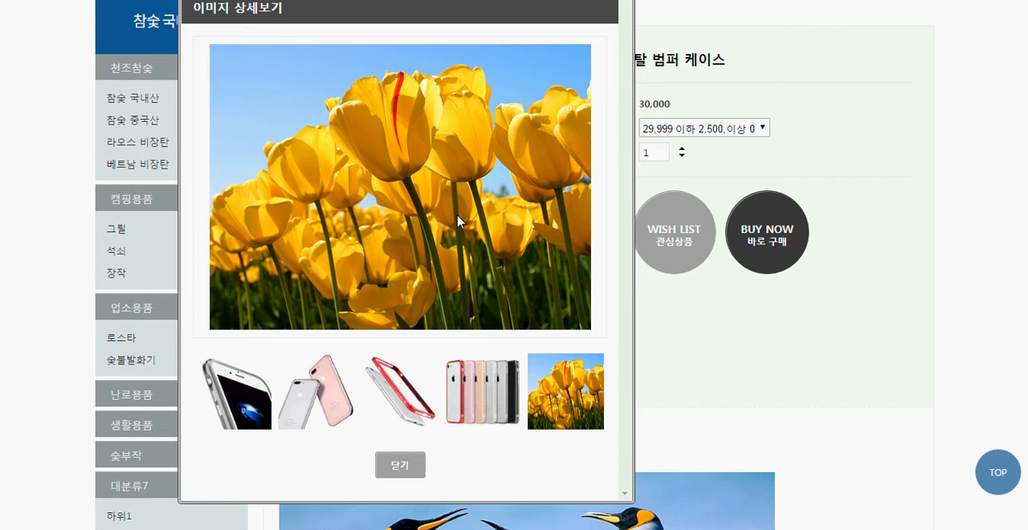
{"action": "left_click", "coordinate": [475, 381]}
{"action": "scroll", "coordinate": [542, 365], "scroll_direction": "down", "scroll_amount": 1}
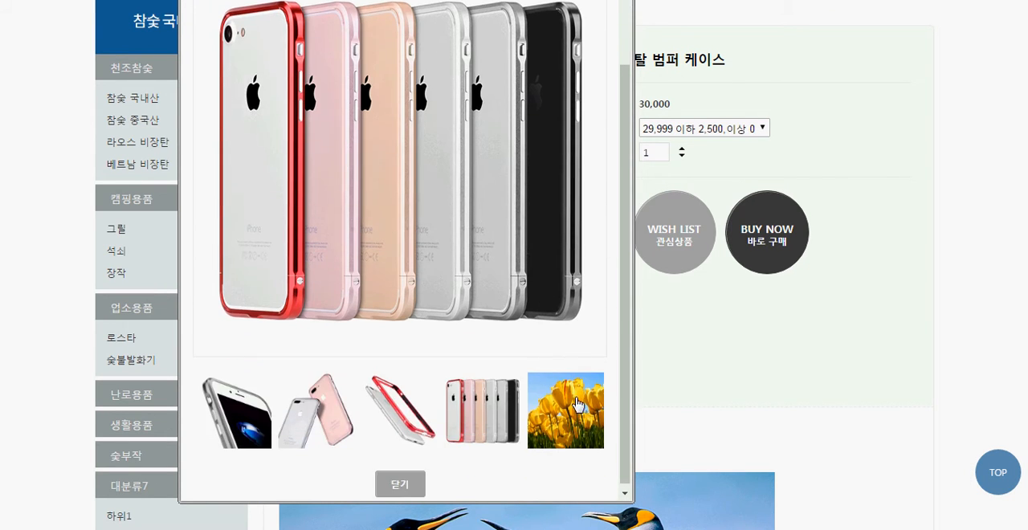
{"action": "left_click", "coordinate": [562, 376]}
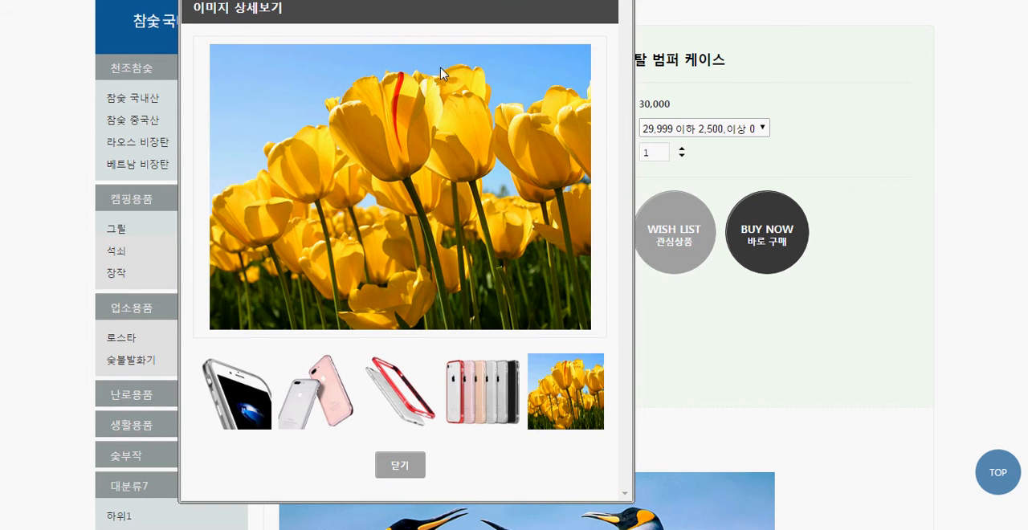
{"action": "left_click", "coordinate": [616, 0]}
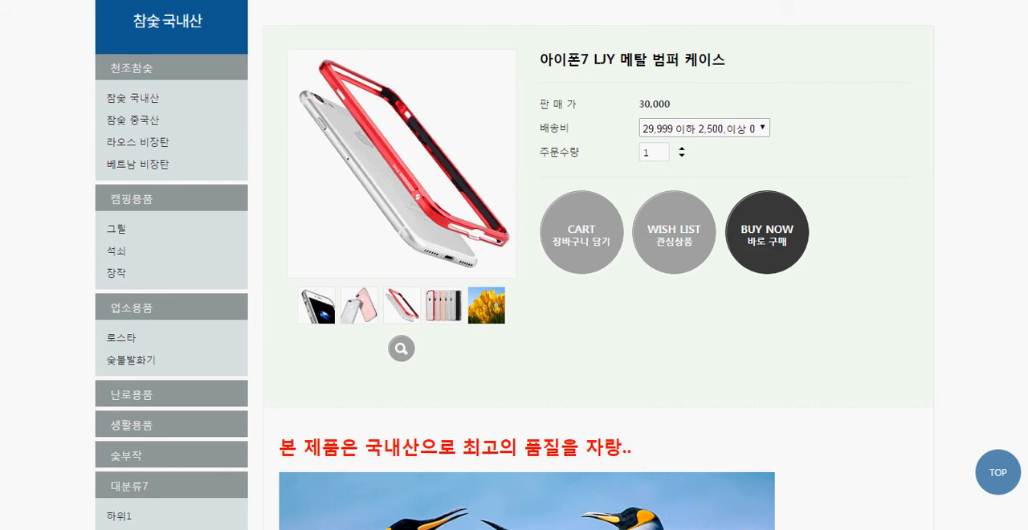
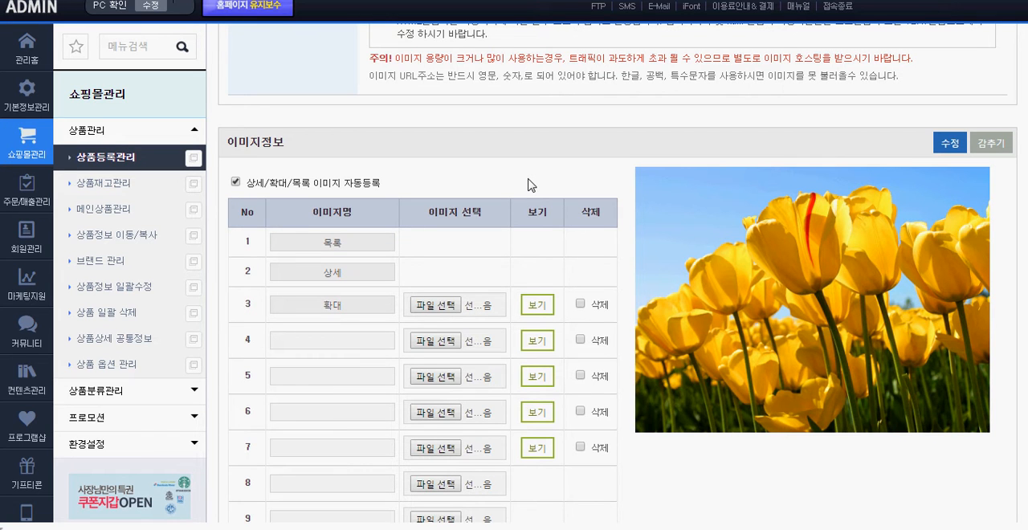
Highlight the previewed tulip image, mark the images in rows 7 and 6 for deletion, and preview the row 3 image
{"action": "scroll", "coordinate": [528, 185], "scroll_direction": "down", "scroll_amount": 1}
{"action": "left_click_drag", "start_coordinate": [856, 394], "coordinate": [683, 71]}
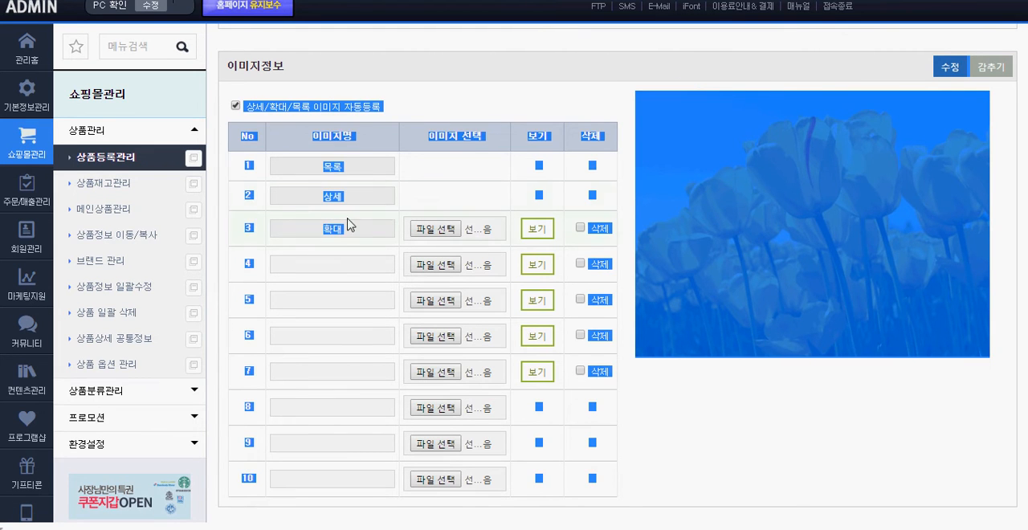
{"action": "left_click", "coordinate": [380, 225]}
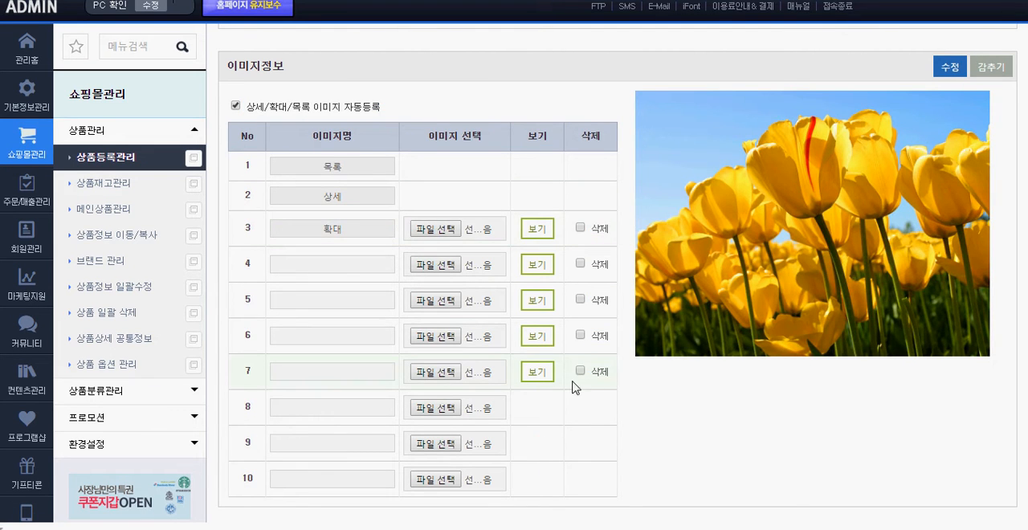
{"action": "left_click", "coordinate": [581, 336]}
{"action": "left_click", "coordinate": [540, 231]}
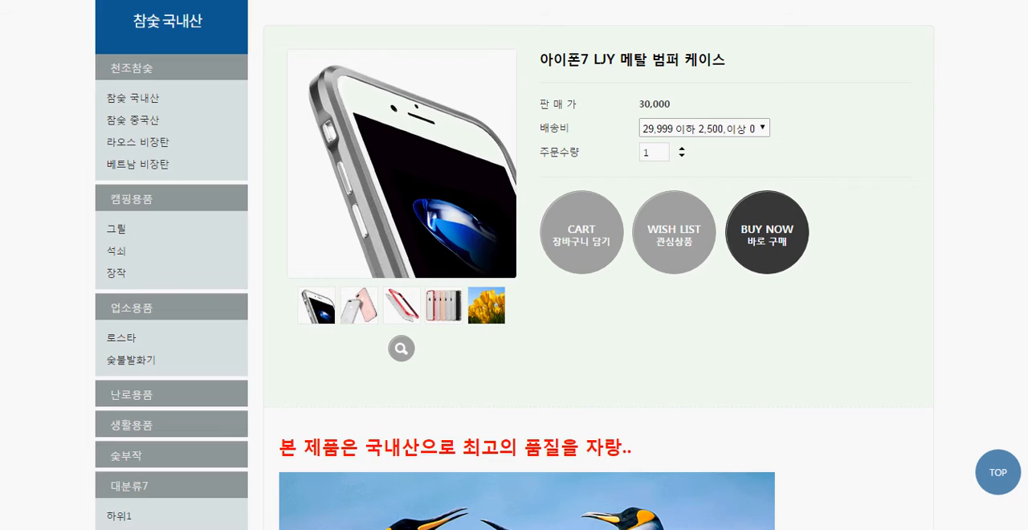
Open the storefront's 참숯 국내산 category, and highlight the 상세/확대/목록 이미지 자동등록 option in the admin's 이미지정보 section
{"action": "left_click", "coordinate": [148, 99]}
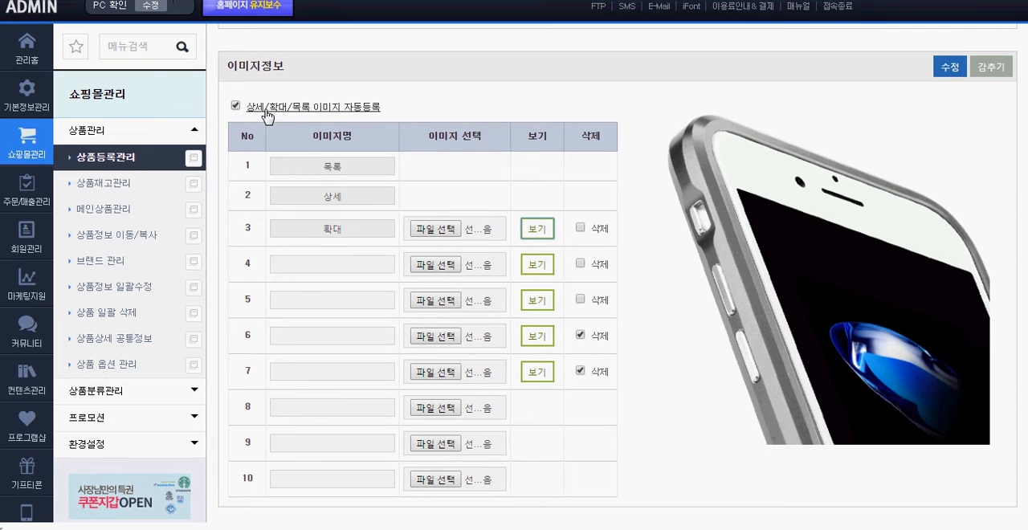
{"action": "left_click_drag", "start_coordinate": [394, 105], "coordinate": [313, 107]}
{"action": "left_click", "coordinate": [425, 111]}
{"action": "left_click", "coordinate": [321, 105]}
{"action": "left_click", "coordinate": [321, 105]}
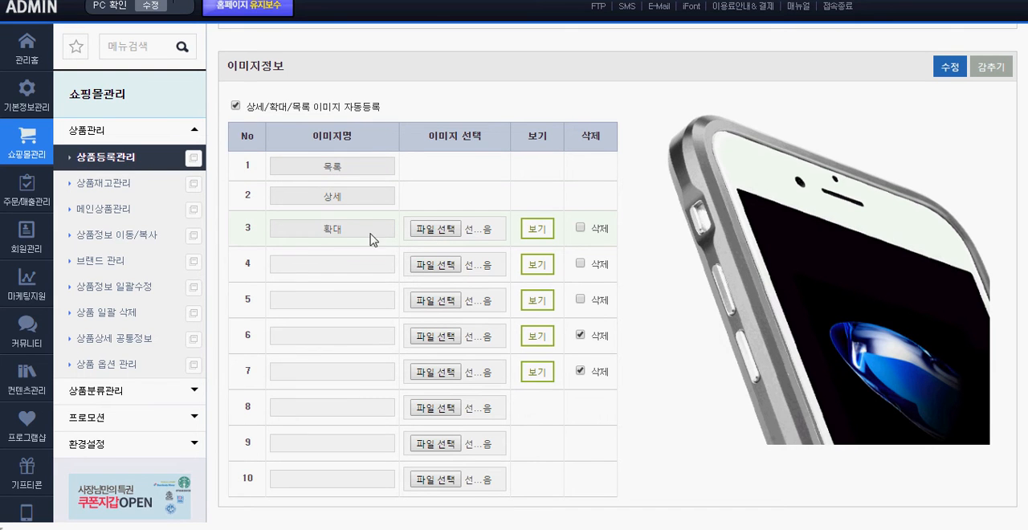
Open the file selection for the row 3 확대 image, cancel it, and highlight the extent of the previewed phone image
{"action": "left_click", "coordinate": [423, 230]}
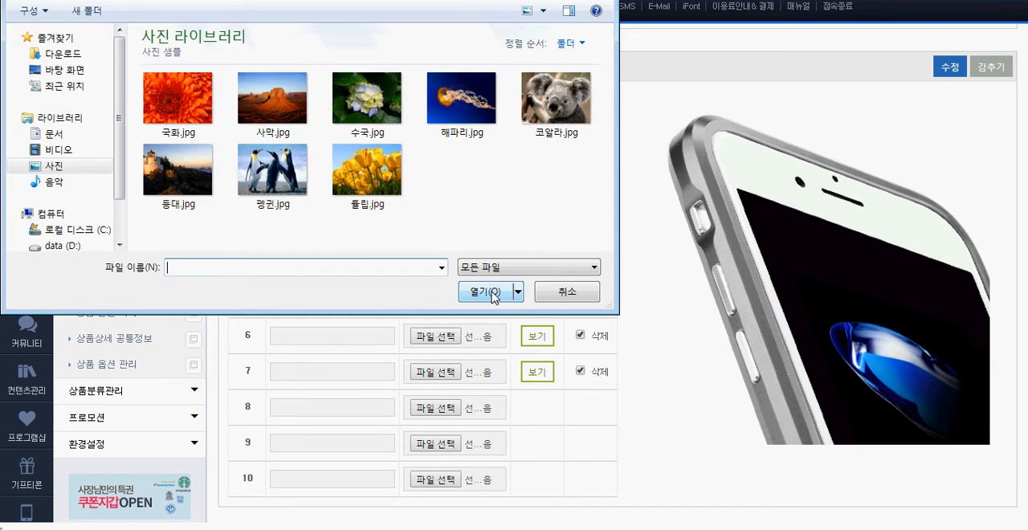
{"action": "left_click", "coordinate": [580, 297]}
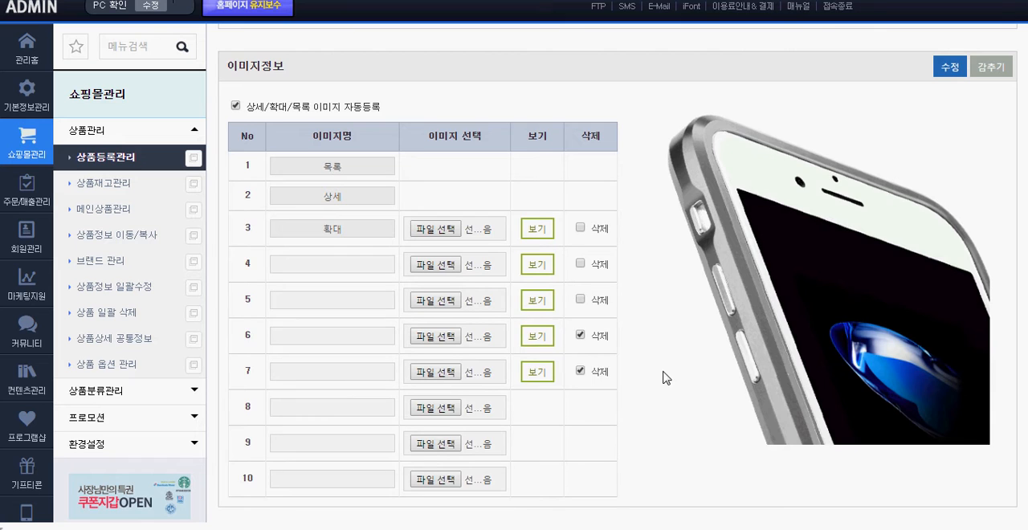
{"action": "scroll", "coordinate": [664, 378], "scroll_direction": "down", "scroll_amount": 1}
{"action": "left_click_drag", "start_coordinate": [863, 416], "coordinate": [706, 297]}
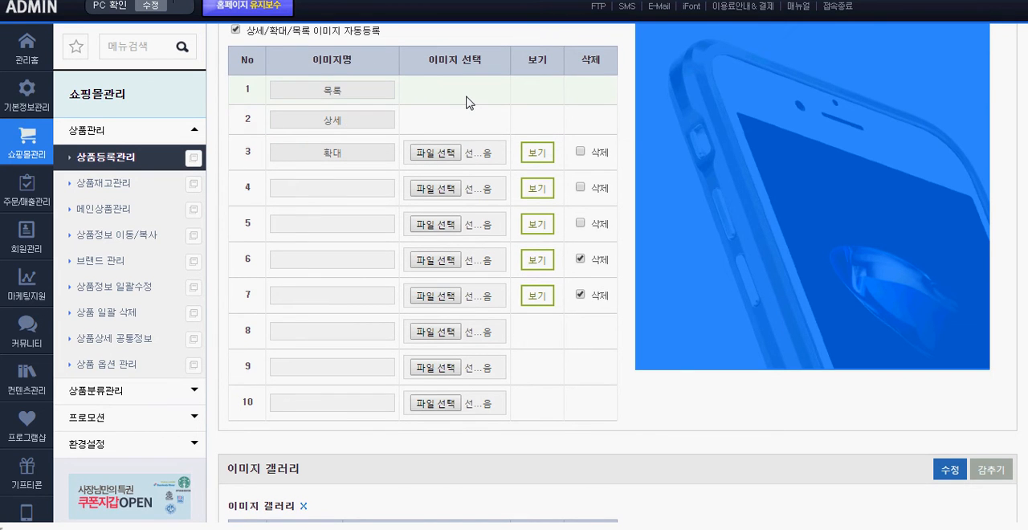
{"action": "scroll", "coordinate": [457, 101], "scroll_direction": "up", "scroll_amount": 1}
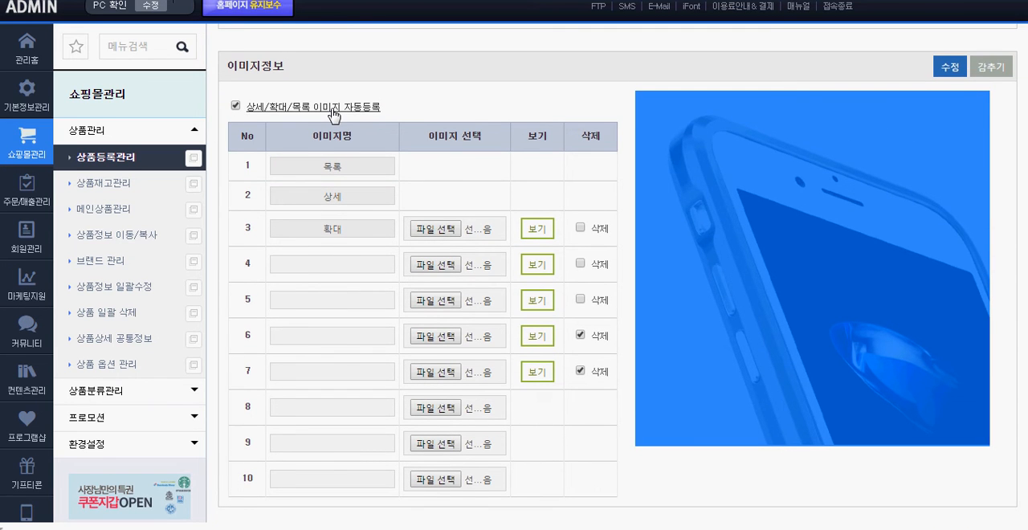
{"action": "left_click", "coordinate": [478, 96]}
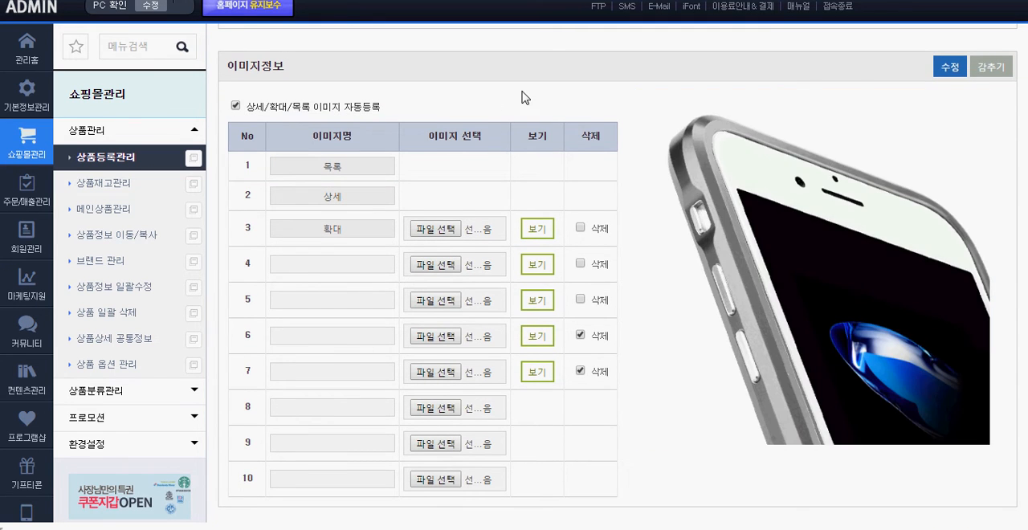
Highlight the contents of the 이미지 갤러리 section and collapse the section
{"action": "scroll", "coordinate": [522, 98], "scroll_direction": "down", "scroll_amount": 4}
{"action": "scroll", "coordinate": [593, 231], "scroll_direction": "down", "scroll_amount": 1}
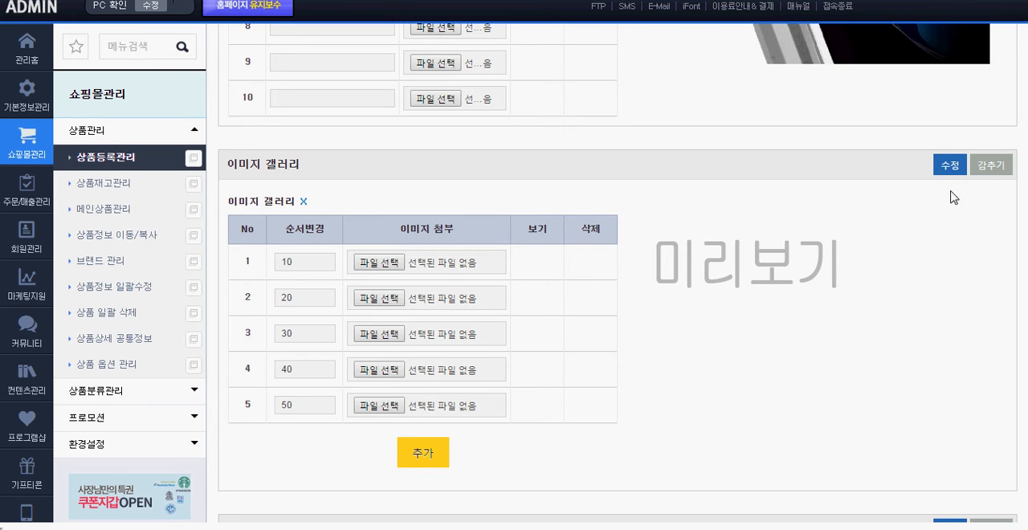
{"action": "left_click_drag", "start_coordinate": [323, 147], "coordinate": [771, 363]}
{"action": "left_click", "coordinate": [919, 308]}
{"action": "left_click", "coordinate": [988, 166]}
{"action": "scroll", "coordinate": [699, 296], "scroll_direction": "up", "scroll_amount": 3}
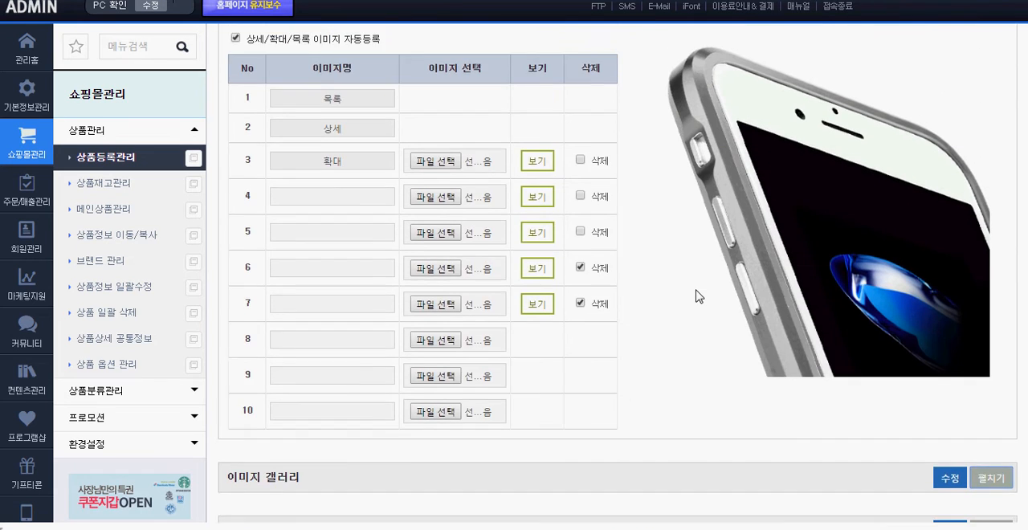
Return to the product list in 상품등록관리 and open a blank registration form for a new product
{"action": "scroll", "coordinate": [699, 296], "scroll_direction": "up", "scroll_amount": 2}
{"action": "left_click", "coordinate": [102, 161]}
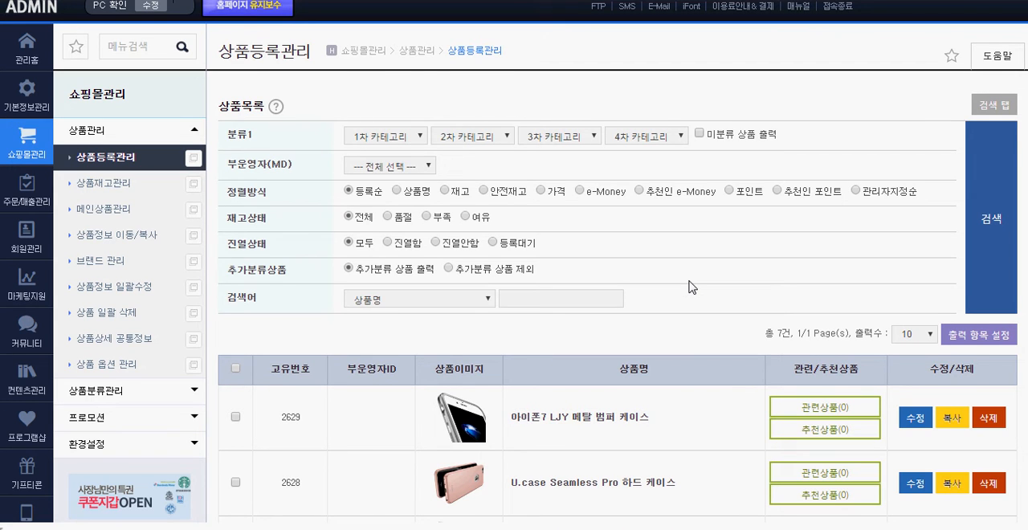
{"action": "scroll", "coordinate": [692, 287], "scroll_direction": "down", "scroll_amount": 1}
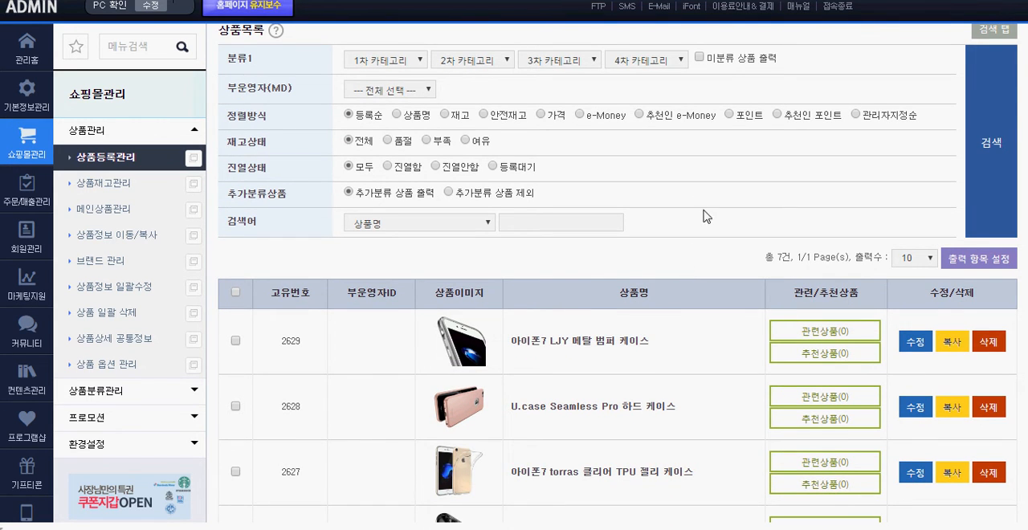
{"action": "scroll", "coordinate": [698, 265], "scroll_direction": "down", "scroll_amount": 6}
{"action": "left_click", "coordinate": [954, 275]}
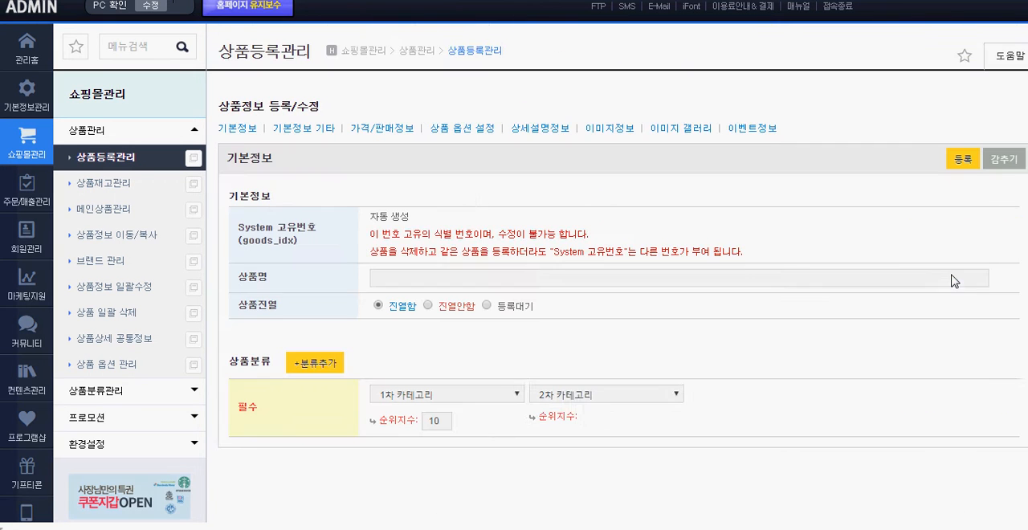
Enter 제목... as the new product's name, choose 천조참숯 as its first-level category, and look over the remaining settings
{"action": "left_click", "coordinate": [419, 277]}
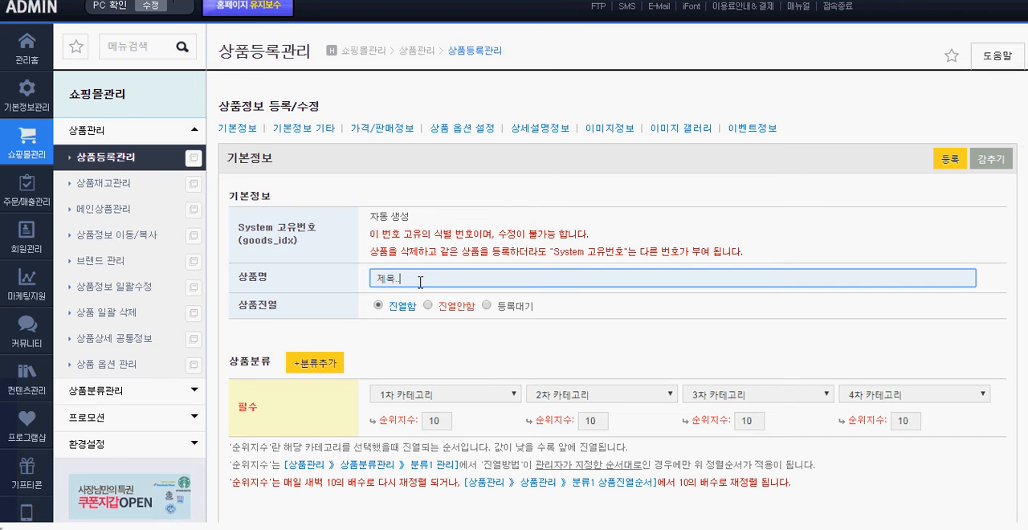
{"action": "left_click", "coordinate": [452, 391]}
{"action": "left_click", "coordinate": [443, 412]}
{"action": "scroll", "coordinate": [542, 200], "scroll_direction": "down", "scroll_amount": 5}
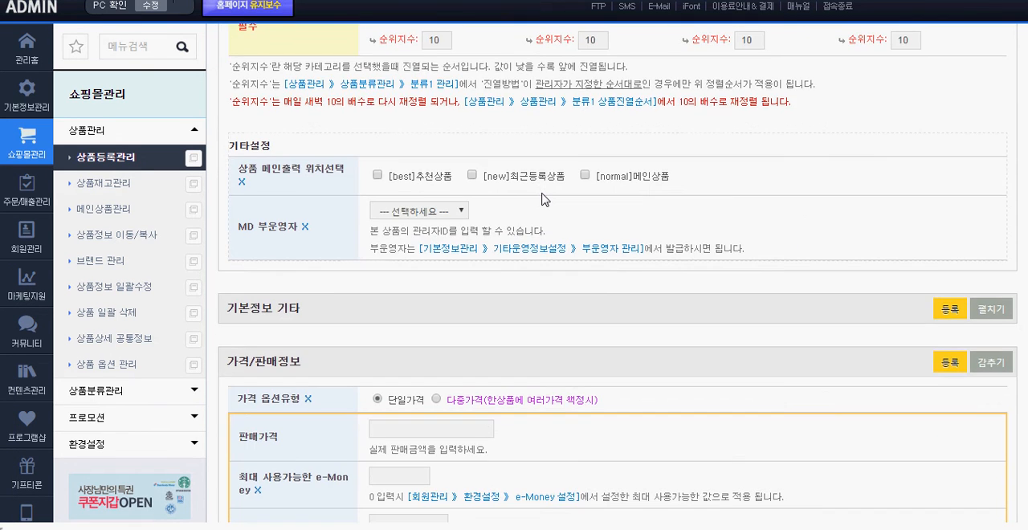
{"action": "scroll", "coordinate": [542, 199], "scroll_direction": "up", "scroll_amount": 2}
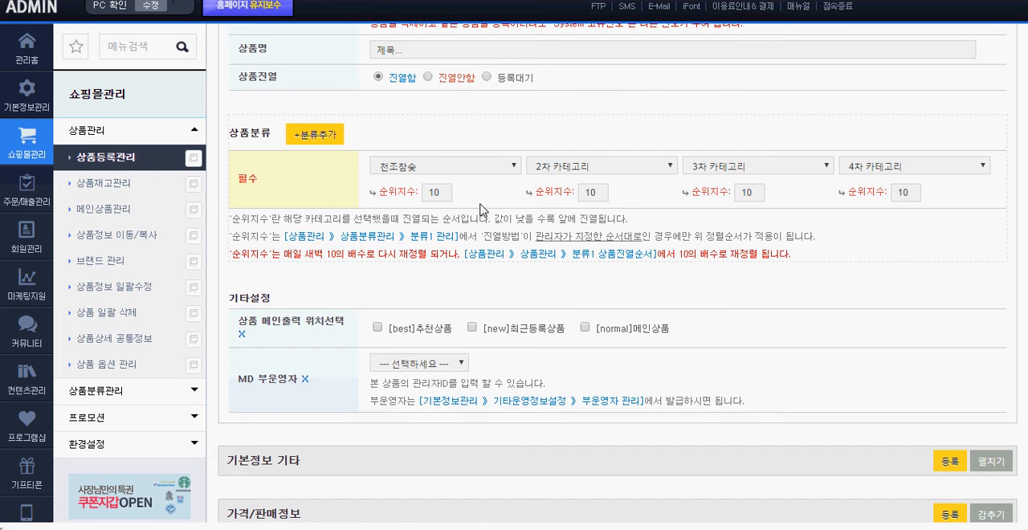
Return to the product list and make a copy of 아이폰7 LJY 메탈 범퍼 케이스
{"action": "left_click", "coordinate": [143, 163]}
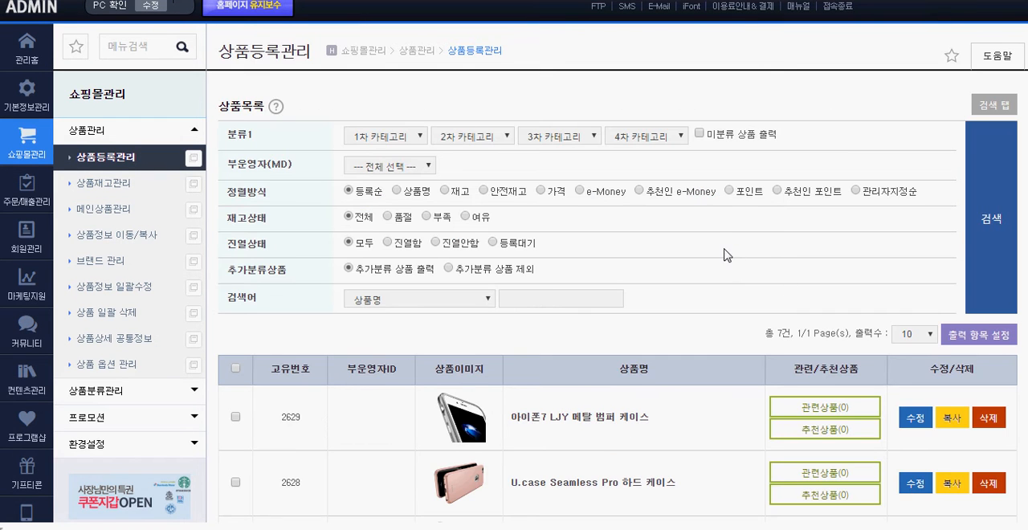
{"action": "scroll", "coordinate": [711, 251], "scroll_direction": "down", "scroll_amount": 1}
{"action": "scroll", "coordinate": [711, 252], "scroll_direction": "down", "scroll_amount": 1}
{"action": "left_click_drag", "start_coordinate": [665, 287], "coordinate": [510, 278]}
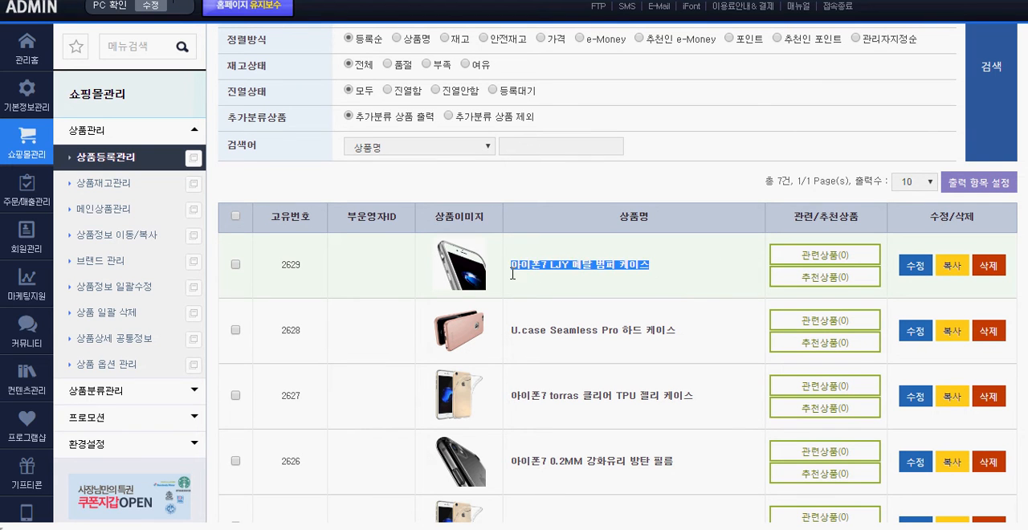
{"action": "left_click", "coordinate": [646, 285]}
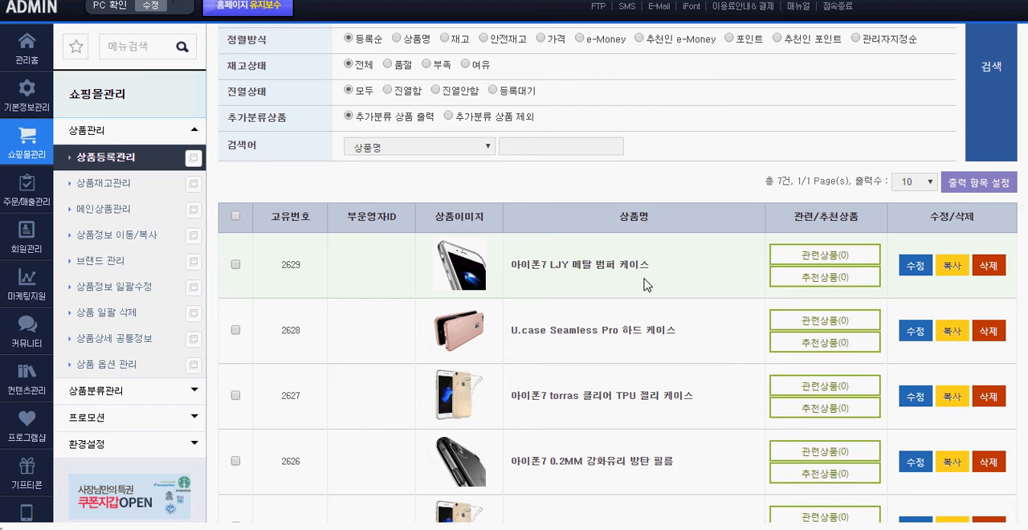
{"action": "left_click", "coordinate": [953, 271]}
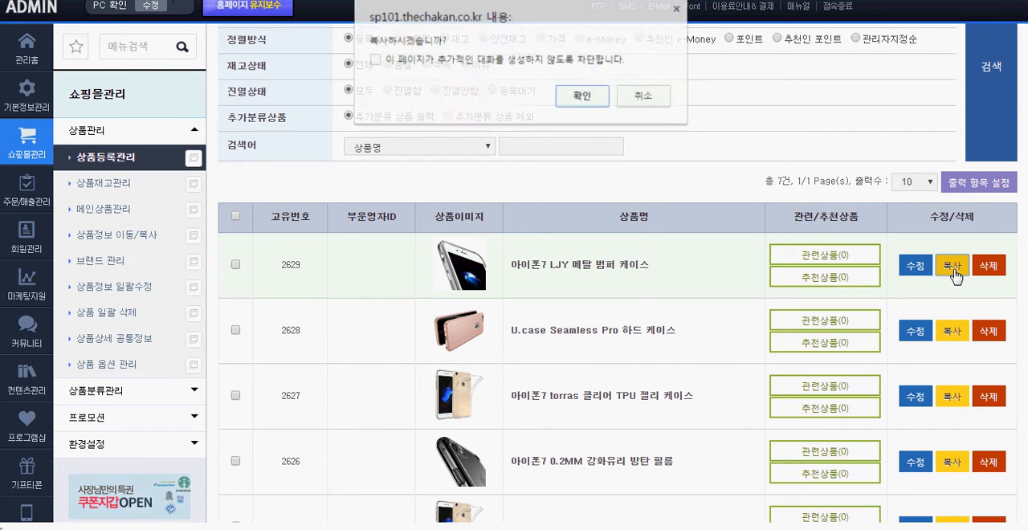
{"action": "left_click", "coordinate": [580, 97]}
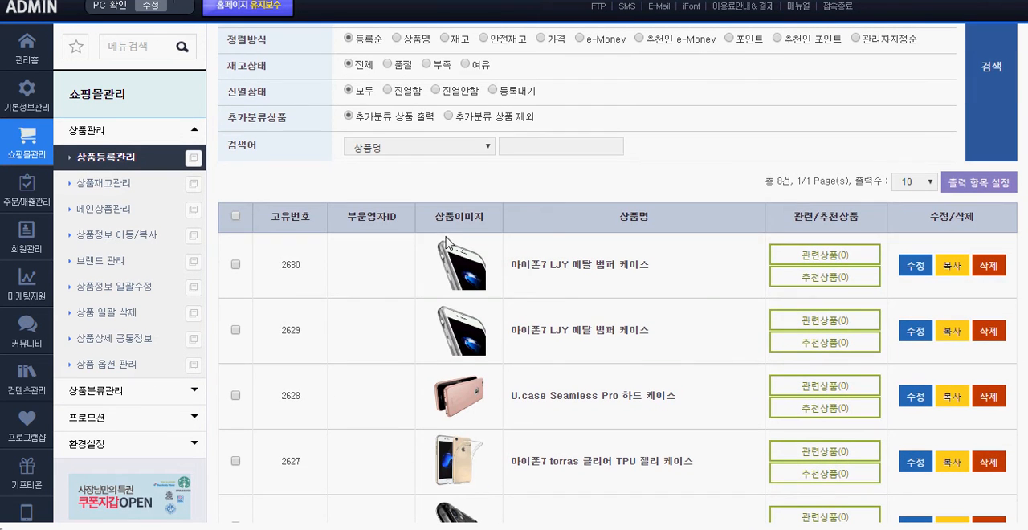
Open the copied product for editing and change its name to 아이폰7 LJY 메탈 범퍼 케이스2
{"action": "left_click", "coordinate": [912, 266]}
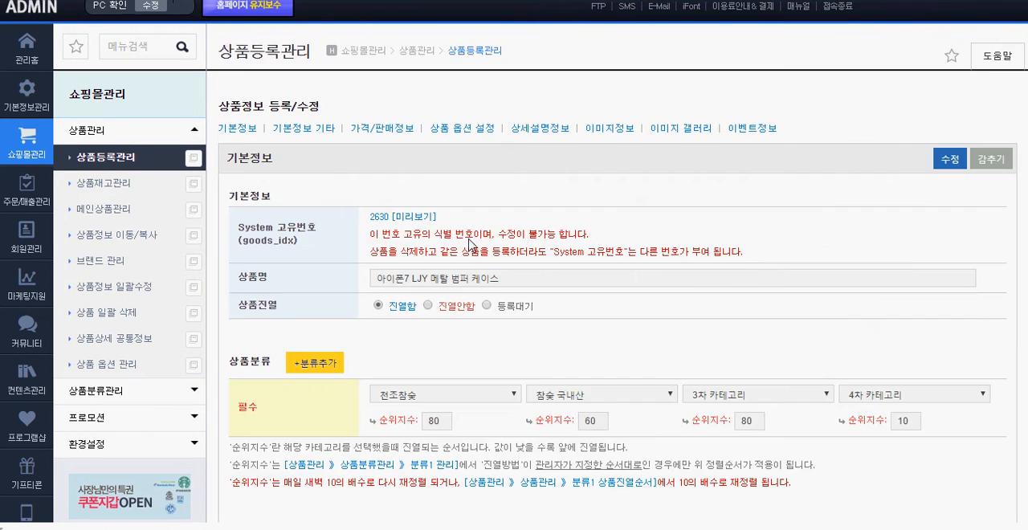
{"action": "left_click", "coordinate": [520, 275]}
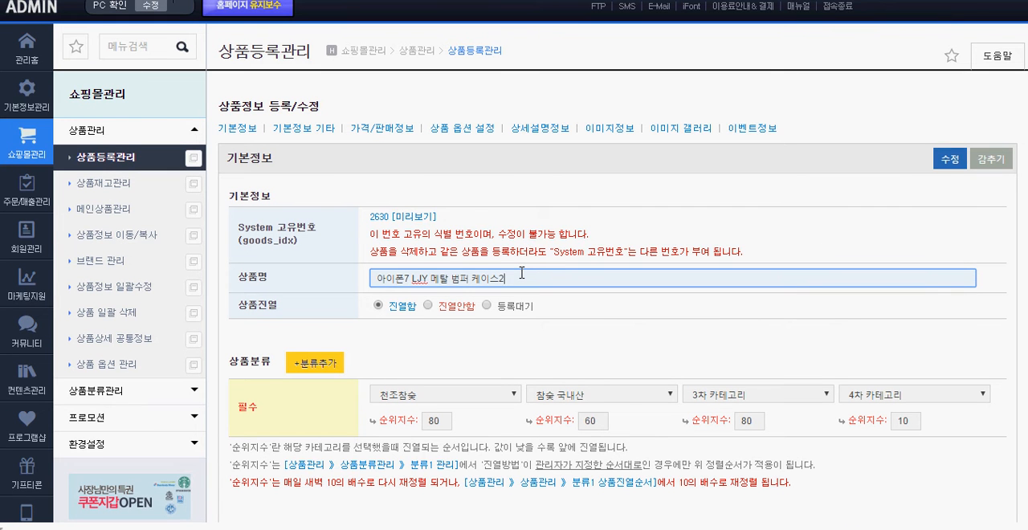
{"action": "left_click", "coordinate": [523, 361]}
Set the copied product's 판매가격 to 35000 and save the product information
{"action": "scroll", "coordinate": [523, 361], "scroll_direction": "down", "scroll_amount": 10}
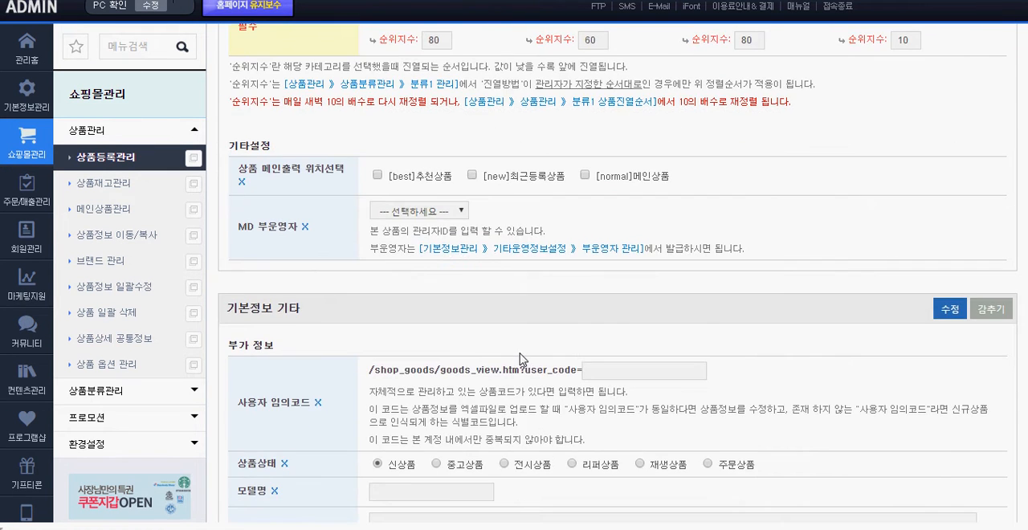
{"action": "scroll", "coordinate": [520, 354], "scroll_direction": "down", "scroll_amount": 6}
{"action": "double_click", "coordinate": [378, 183]}
{"action": "type", "text": "35000"}
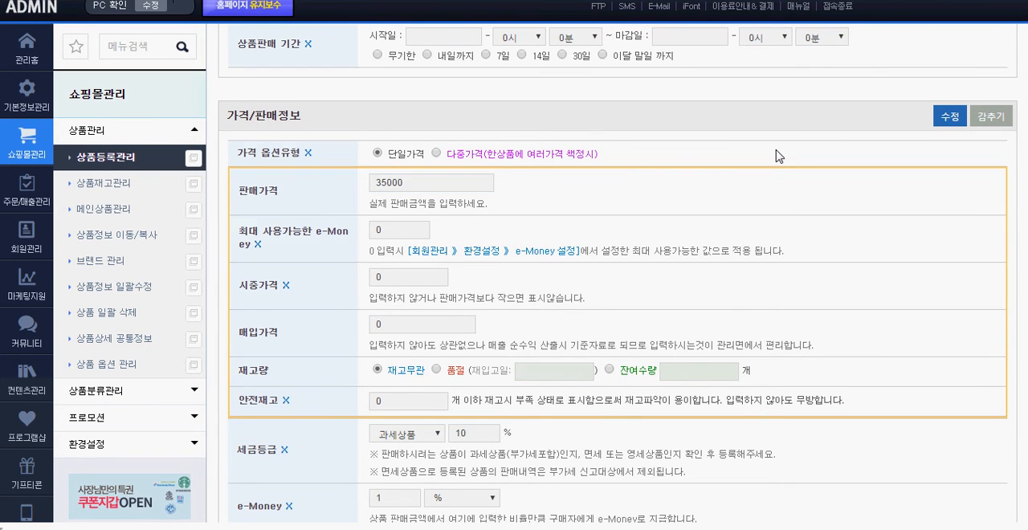
{"action": "left_click", "coordinate": [948, 117]}
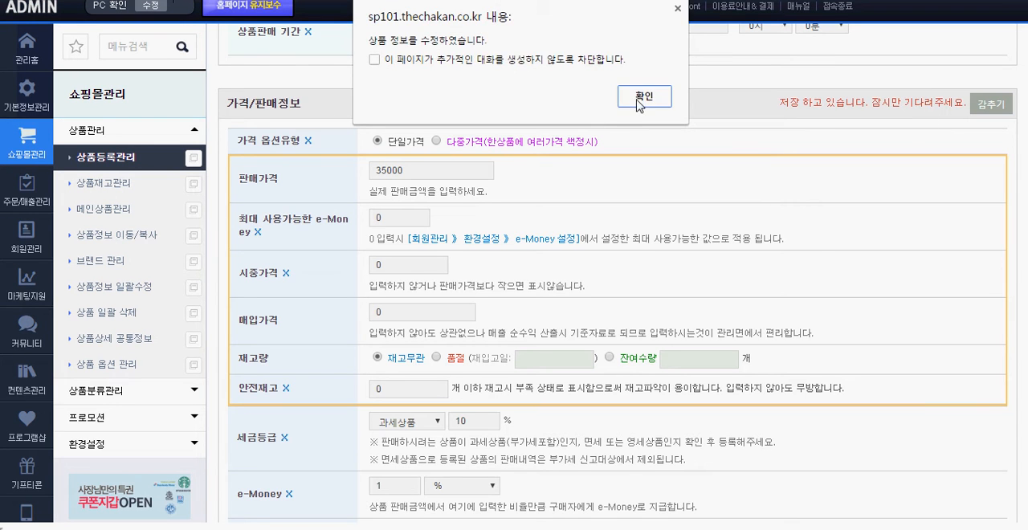
{"action": "left_click", "coordinate": [641, 99]}
Return to the product list and compare the 아이폰7 LJY 메탈 범퍼 케이스2 entry with the original product's entry
{"action": "scroll", "coordinate": [747, 217], "scroll_direction": "up", "scroll_amount": 15}
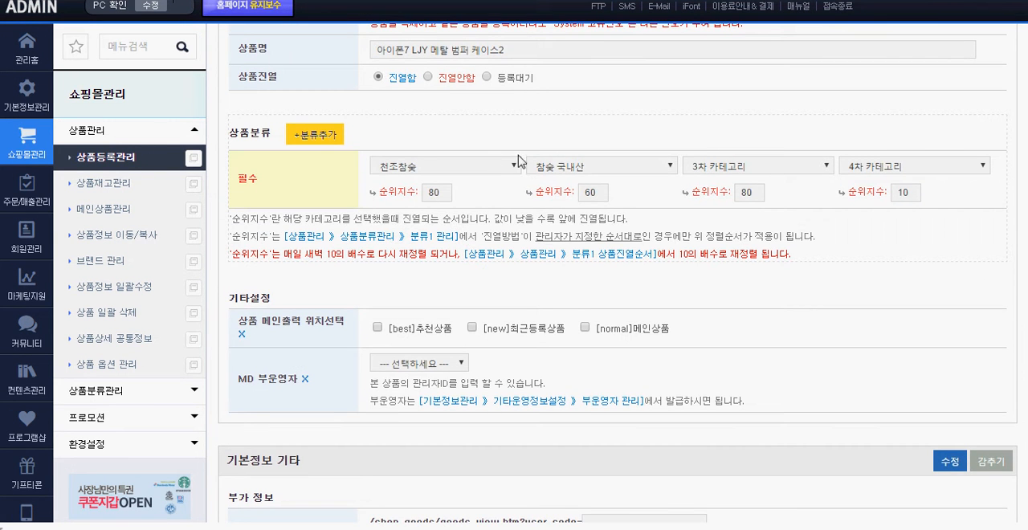
{"action": "left_click", "coordinate": [128, 158]}
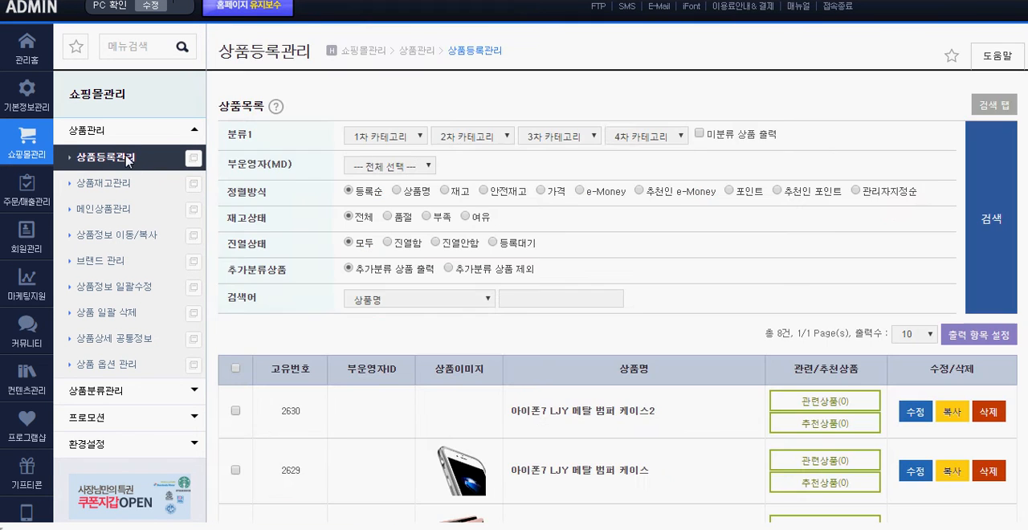
{"action": "scroll", "coordinate": [737, 153], "scroll_direction": "down", "scroll_amount": 2}
{"action": "left_click_drag", "start_coordinate": [666, 334], "coordinate": [514, 341]}
{"action": "left_click", "coordinate": [653, 356]}
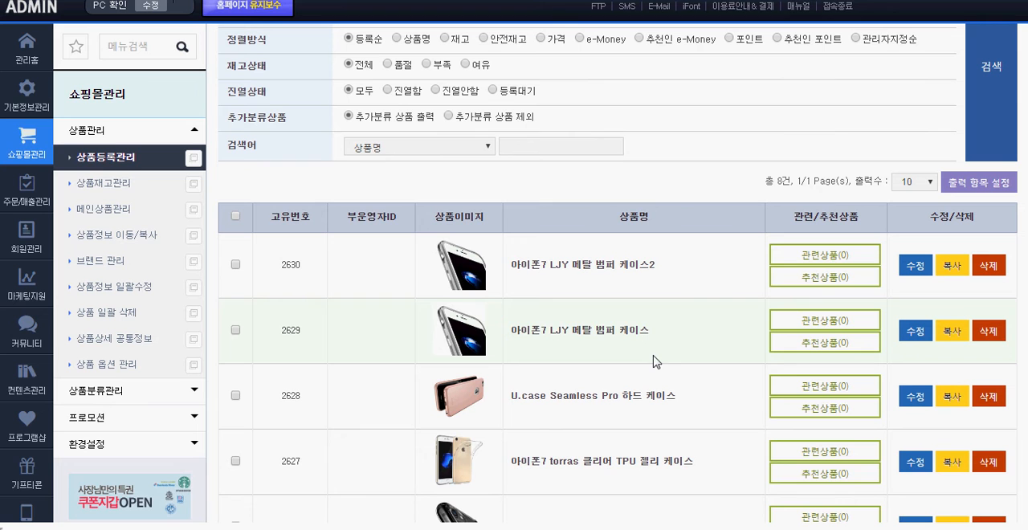
{"action": "left_click_drag", "start_coordinate": [657, 330], "coordinate": [513, 330]}
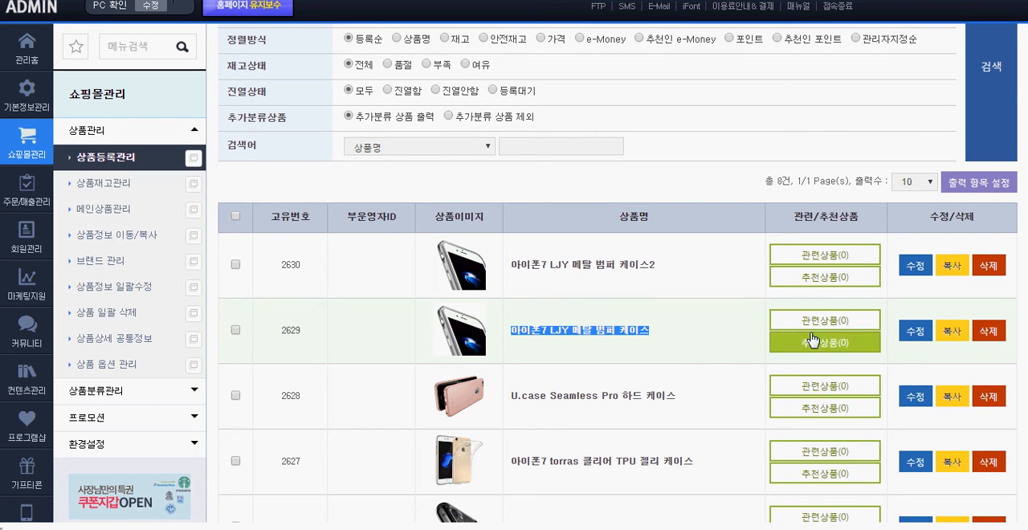
{"action": "left_click", "coordinate": [958, 295]}
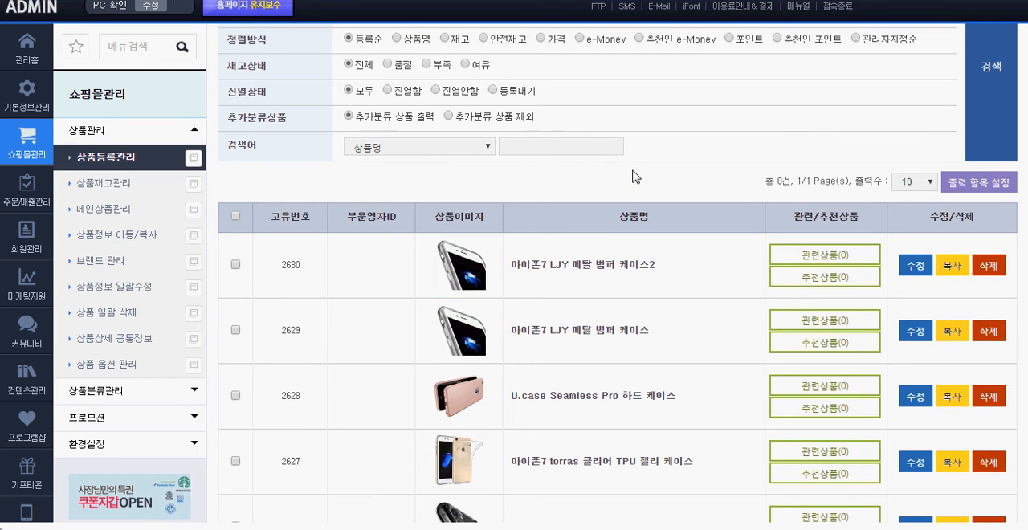
{"action": "scroll", "coordinate": [631, 176], "scroll_direction": "up", "scroll_amount": 2}
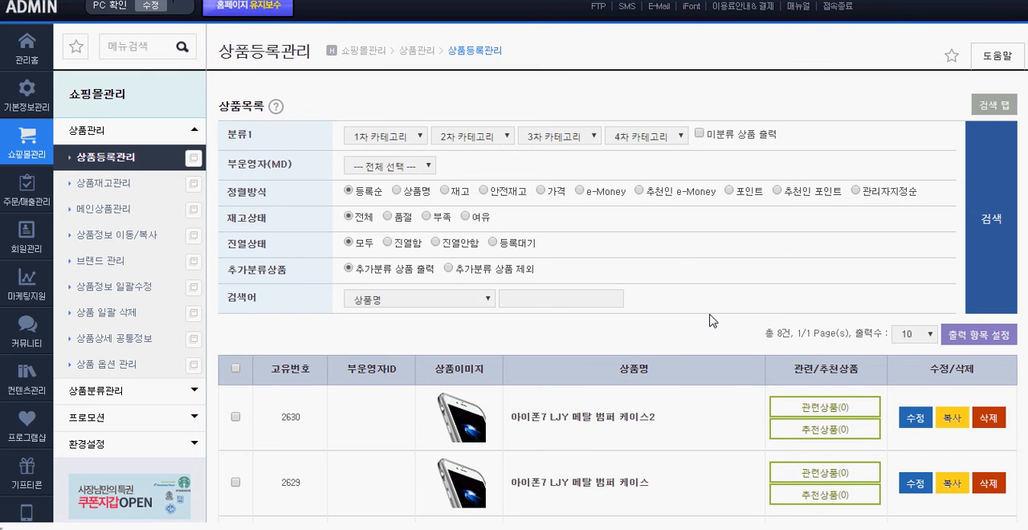
{"action": "scroll", "coordinate": [709, 320], "scroll_direction": "down", "scroll_amount": 2}
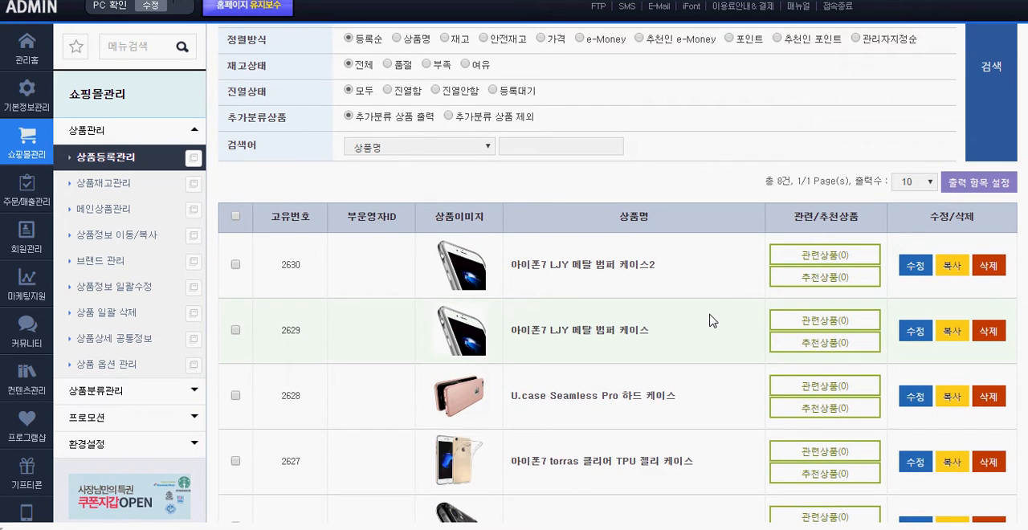
View the edit form of 아이폰7 0.2MM 강화유리 방탄 필름 and return to the product list
{"action": "scroll", "coordinate": [709, 320], "scroll_direction": "down", "scroll_amount": 4}
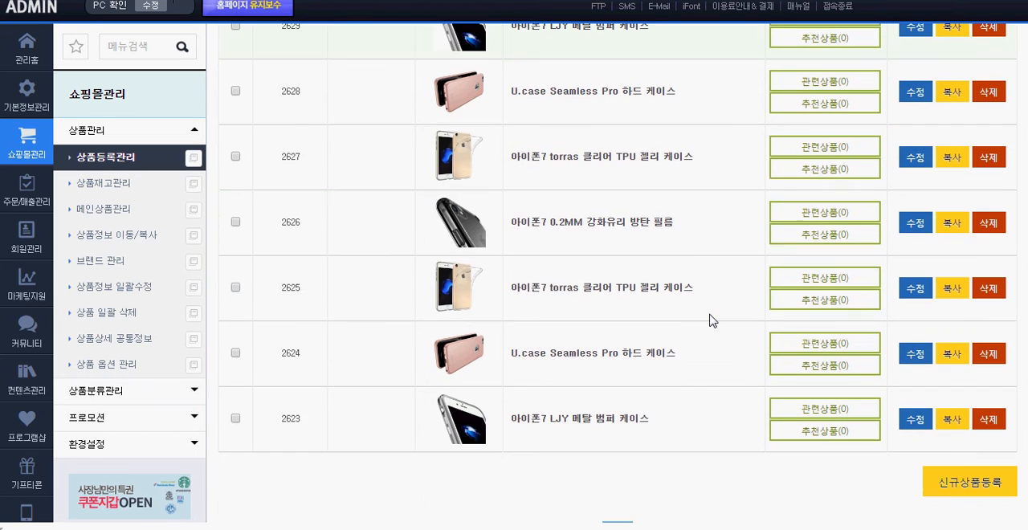
{"action": "left_click", "coordinate": [918, 228]}
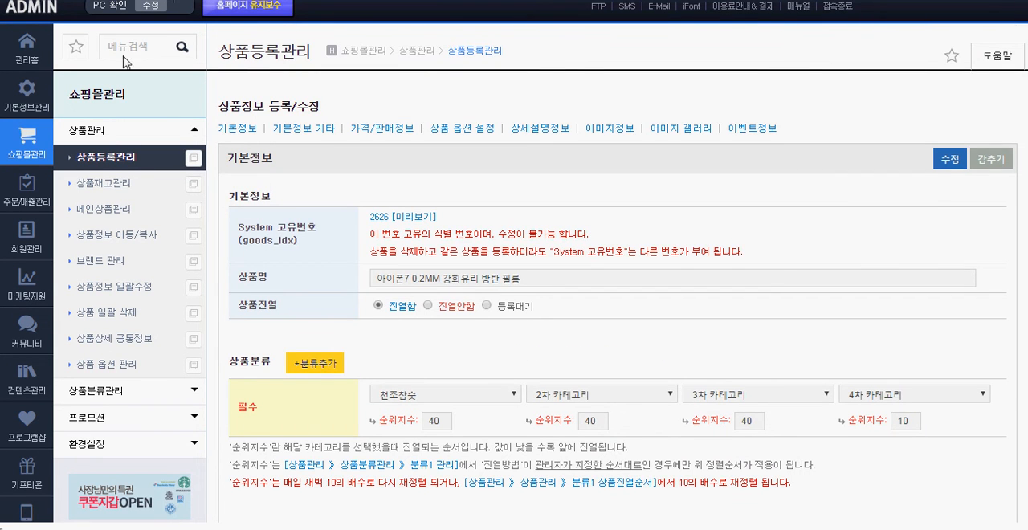
{"action": "left_click", "coordinate": [20, 0]}
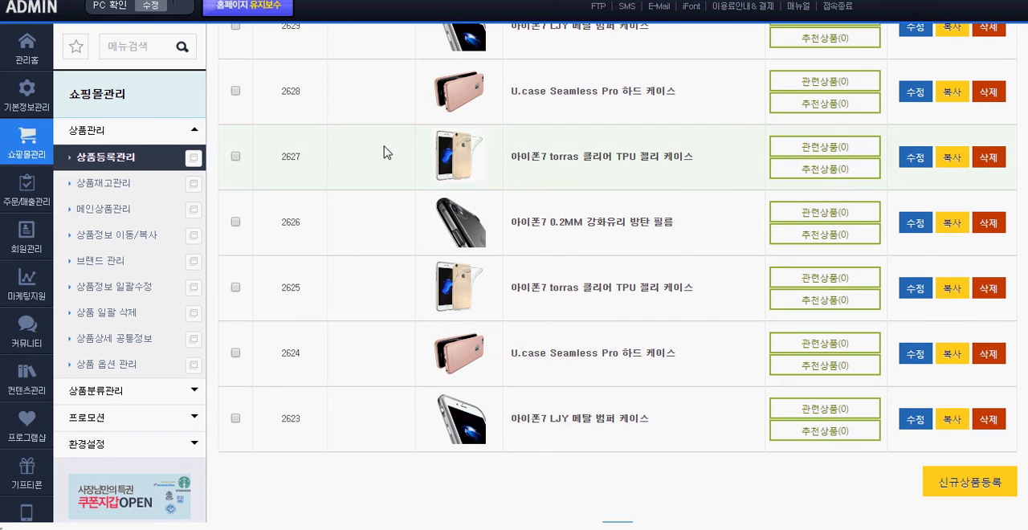
Select products in the list, including the two oldest entries, and try to change them in bulk to 진열안함
{"action": "scroll", "coordinate": [269, 398], "scroll_direction": "up", "scroll_amount": 5}
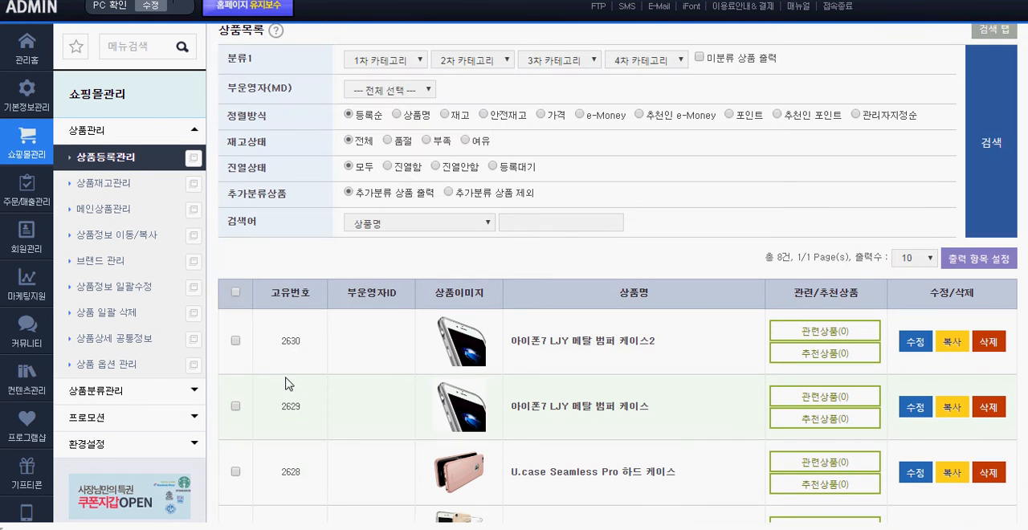
{"action": "left_click", "coordinate": [236, 292]}
{"action": "scroll", "coordinate": [292, 305], "scroll_direction": "down", "scroll_amount": 6}
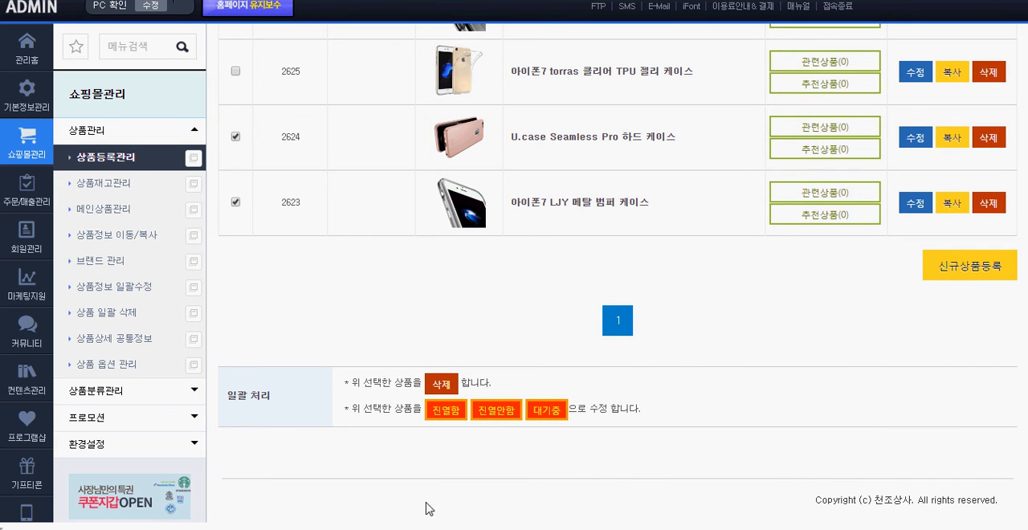
{"action": "left_click_drag", "start_coordinate": [230, 394], "coordinate": [276, 400]}
{"action": "left_click", "coordinate": [433, 451]}
{"action": "scroll", "coordinate": [333, 248], "scroll_direction": "up", "scroll_amount": 1}
{"action": "left_click", "coordinate": [495, 487]}
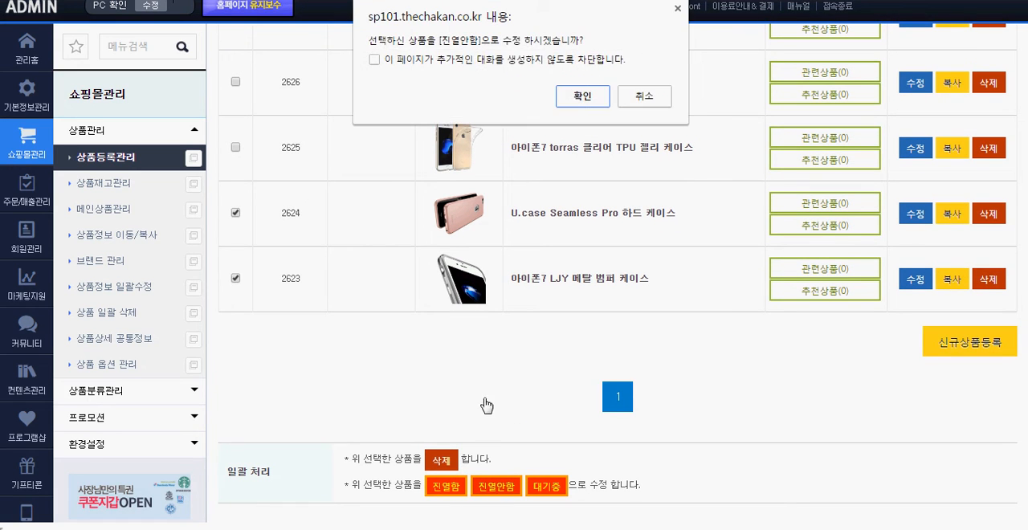
{"action": "left_click", "coordinate": [581, 95]}
{"action": "left_click", "coordinate": [643, 95]}
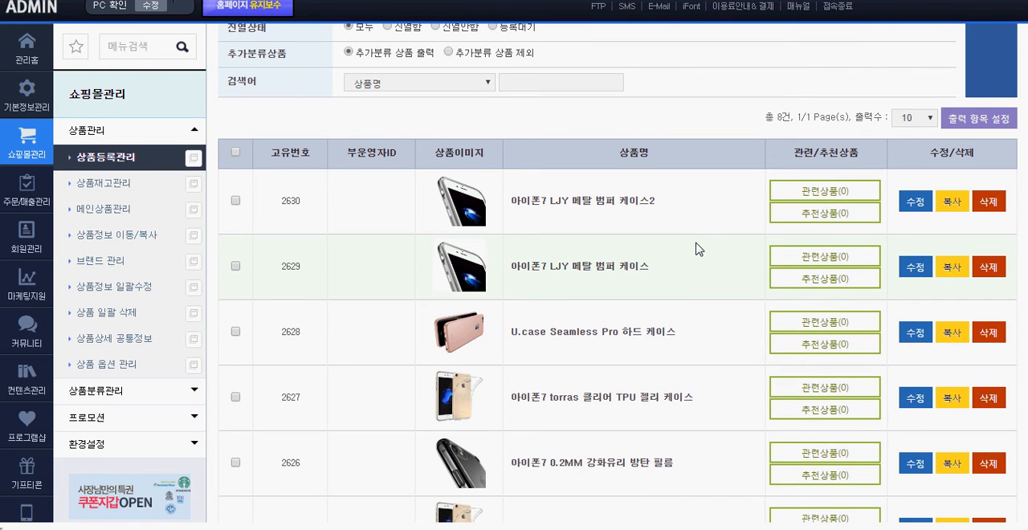
Open the product list's output column settings, look over the available items and close the settings
{"action": "scroll", "coordinate": [697, 250], "scroll_direction": "down", "scroll_amount": 2}
{"action": "scroll", "coordinate": [697, 250], "scroll_direction": "up", "scroll_amount": 4}
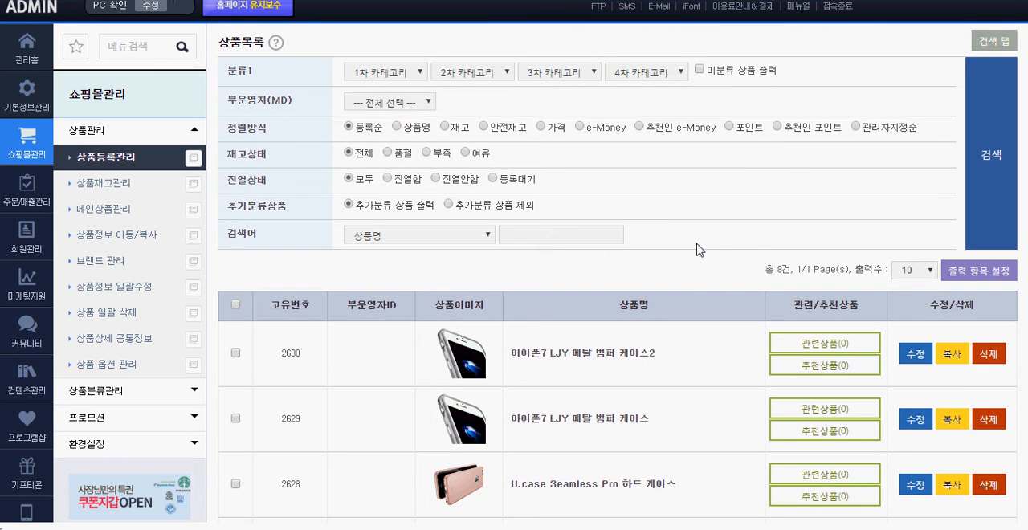
{"action": "left_click", "coordinate": [982, 275]}
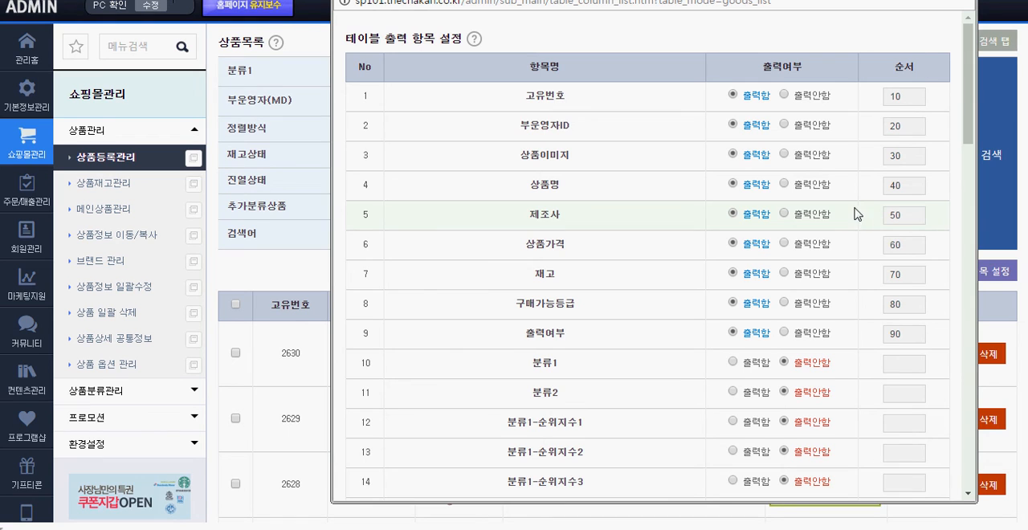
{"action": "left_click", "coordinate": [959, 0]}
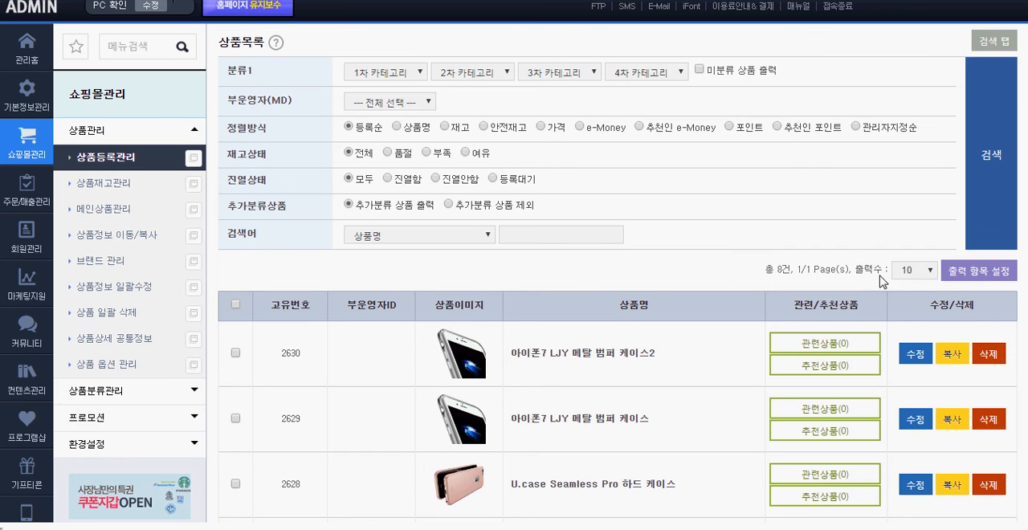
Reopen the output column settings, set 분류1 to 출력함 and give it the order value 21
{"action": "left_click", "coordinate": [992, 273]}
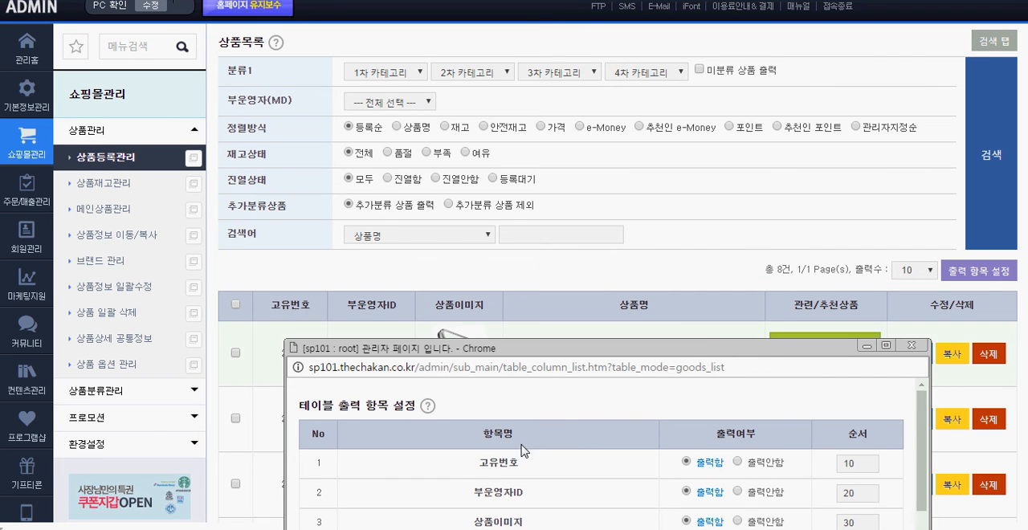
{"action": "left_click_drag", "start_coordinate": [577, 351], "coordinate": [538, 241]}
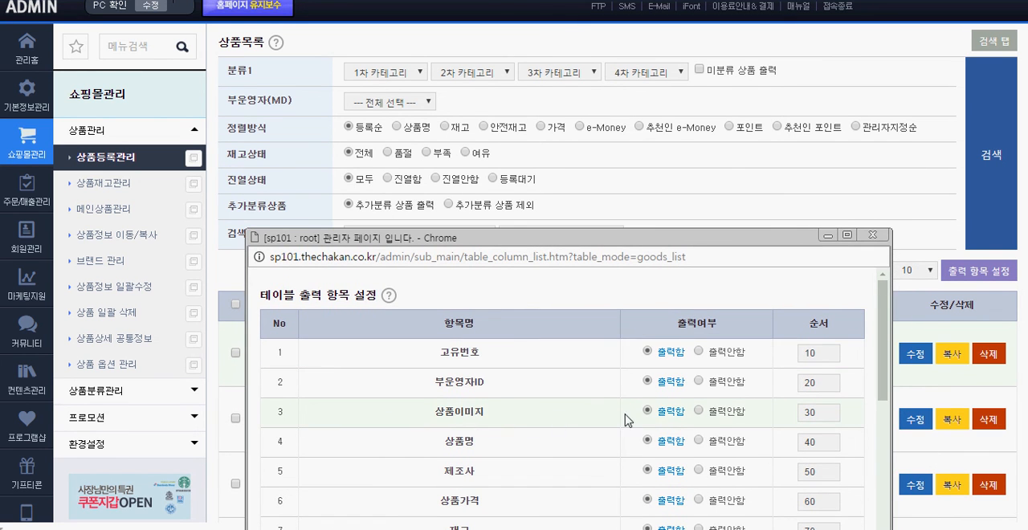
{"action": "left_click_drag", "start_coordinate": [581, 240], "coordinate": [490, 58]}
{"action": "scroll", "coordinate": [484, 278], "scroll_direction": "down", "scroll_amount": 1}
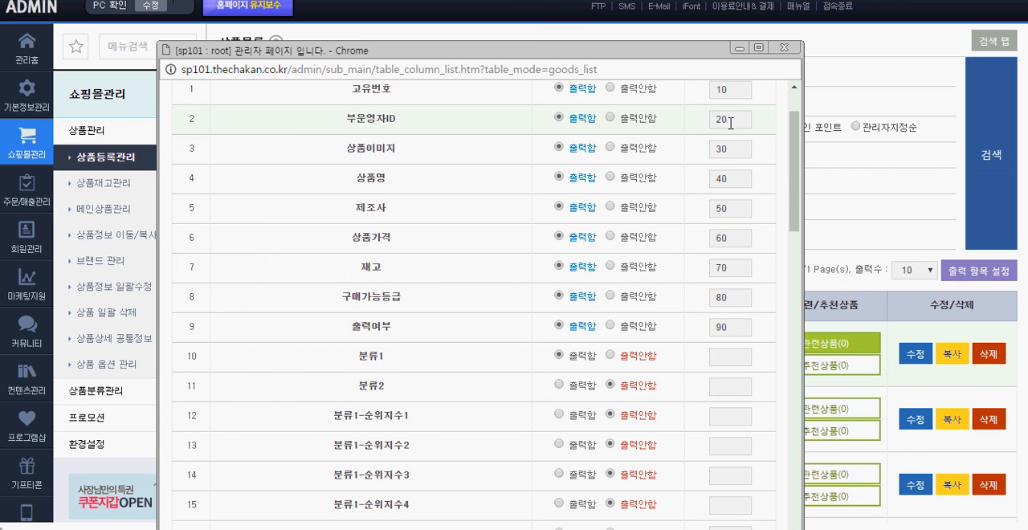
{"action": "left_click", "coordinate": [728, 359]}
{"action": "type", "text": "21"}
{"action": "scroll", "coordinate": [635, 353], "scroll_direction": "down", "scroll_amount": 14}
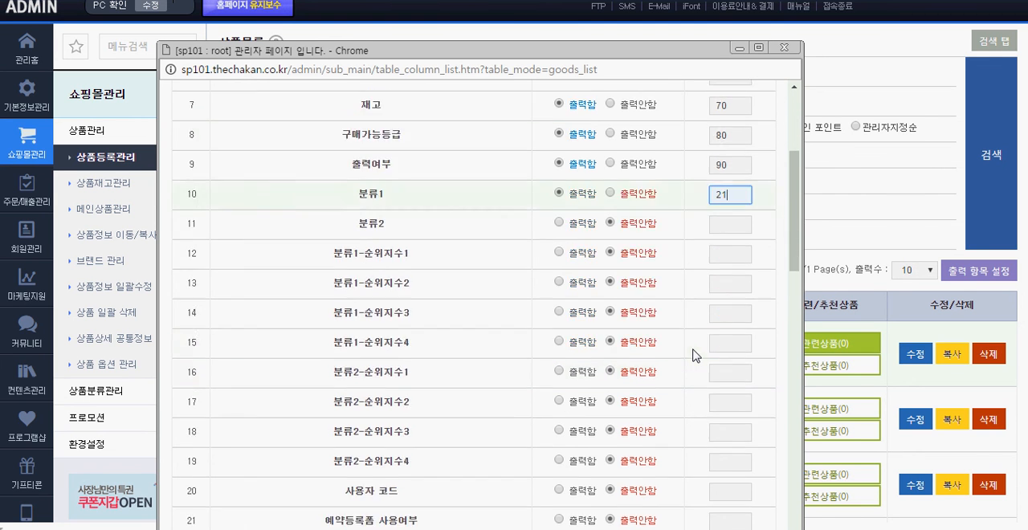
Save the output column settings and check the 분류1 column in the product list
{"action": "scroll", "coordinate": [658, 158], "scroll_direction": "down", "scroll_amount": 2}
{"action": "left_click_drag", "start_coordinate": [644, 57], "coordinate": [622, 9]}
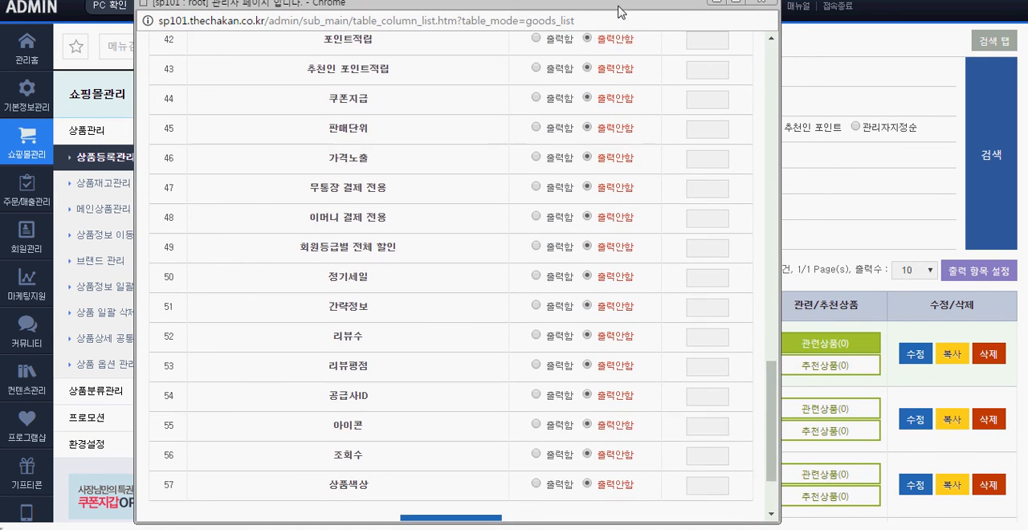
{"action": "scroll", "coordinate": [680, 270], "scroll_direction": "down", "scroll_amount": 3}
{"action": "left_click", "coordinate": [478, 418]}
{"action": "left_click", "coordinate": [519, 104]}
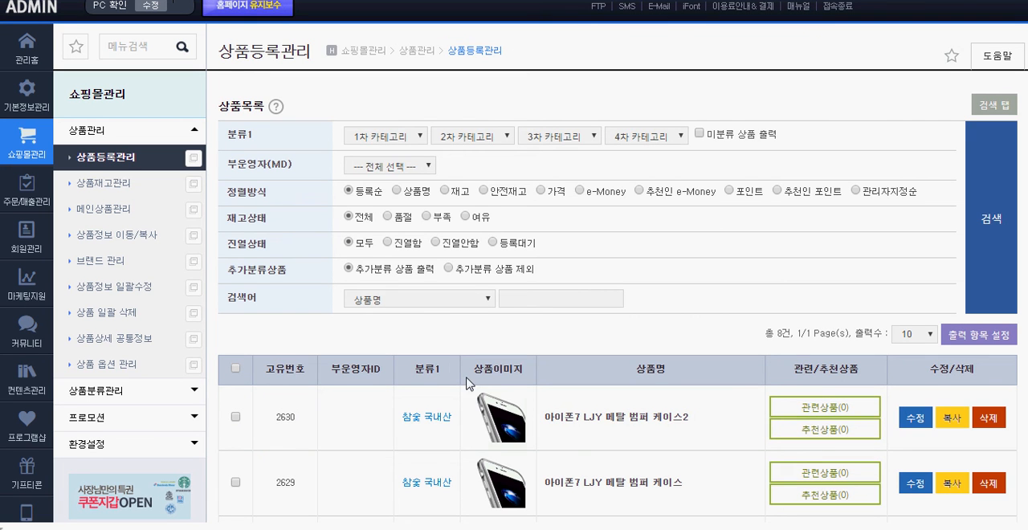
{"action": "scroll", "coordinate": [512, 337], "scroll_direction": "down", "scroll_amount": 2}
{"action": "scroll", "coordinate": [512, 322], "scroll_direction": "down", "scroll_amount": 1}
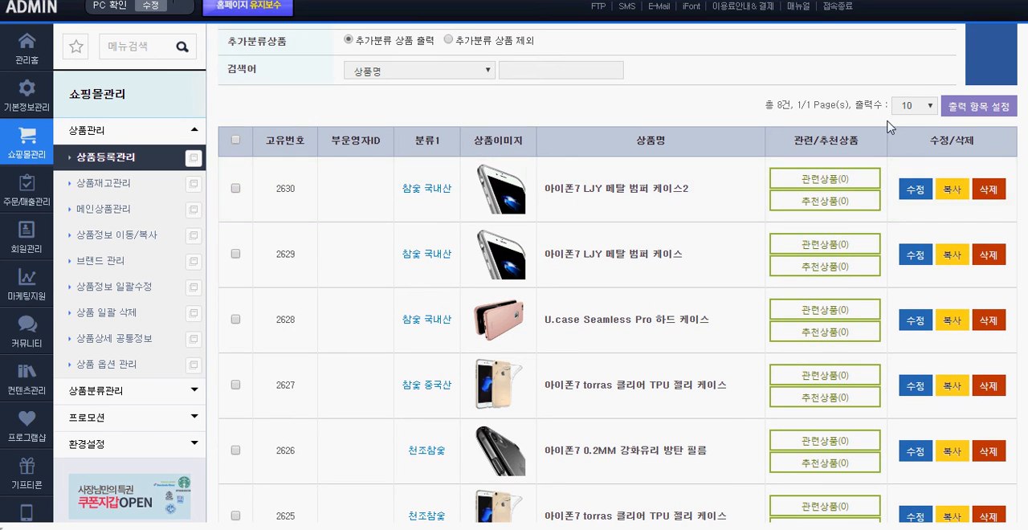
Bring up the output column settings again and review the remaining items through 상품색상
{"action": "left_click", "coordinate": [975, 106]}
{"action": "scroll", "coordinate": [657, 139], "scroll_direction": "down", "scroll_amount": 15}
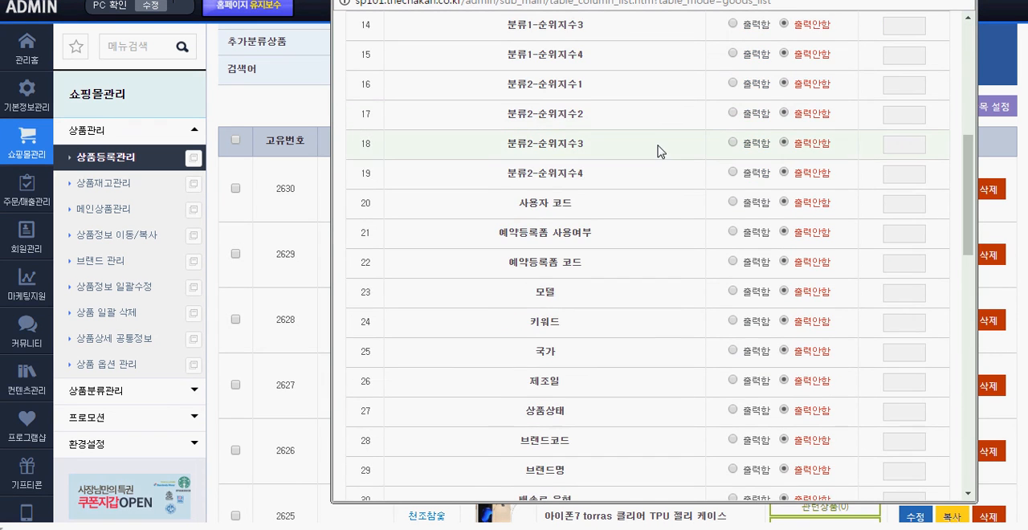
{"action": "scroll", "coordinate": [659, 213], "scroll_direction": "down", "scroll_amount": 1}
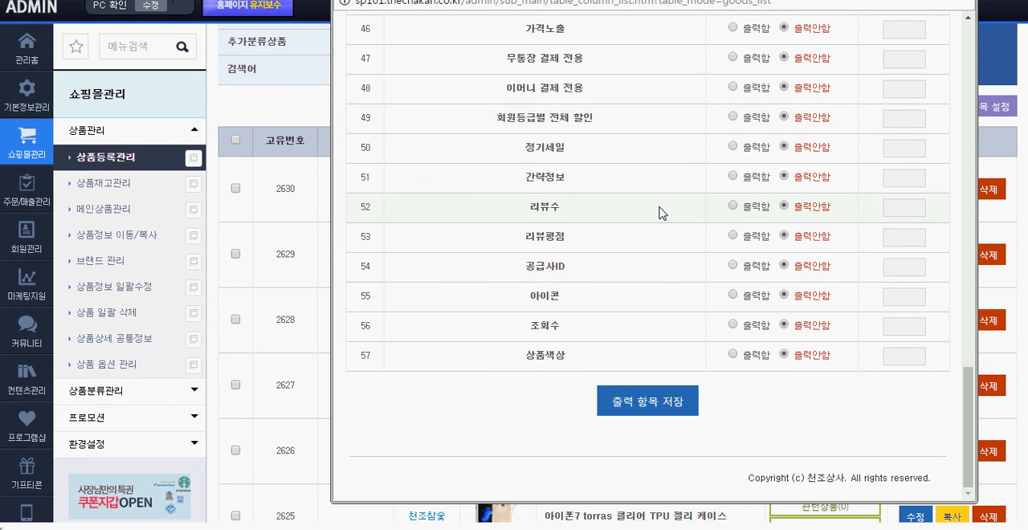